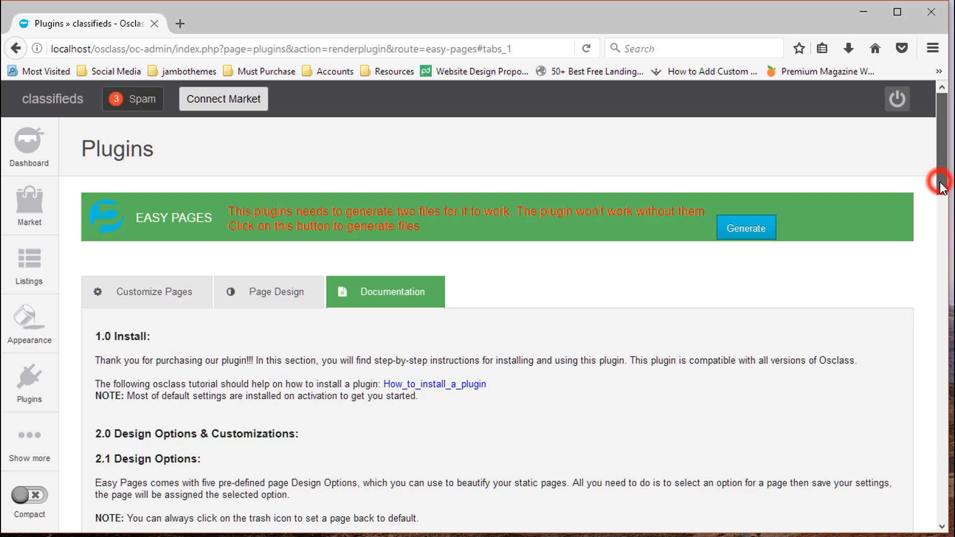
- Generate the two files the Easy Pages plugin needs to work
scroll(944, 179, "down", 1)
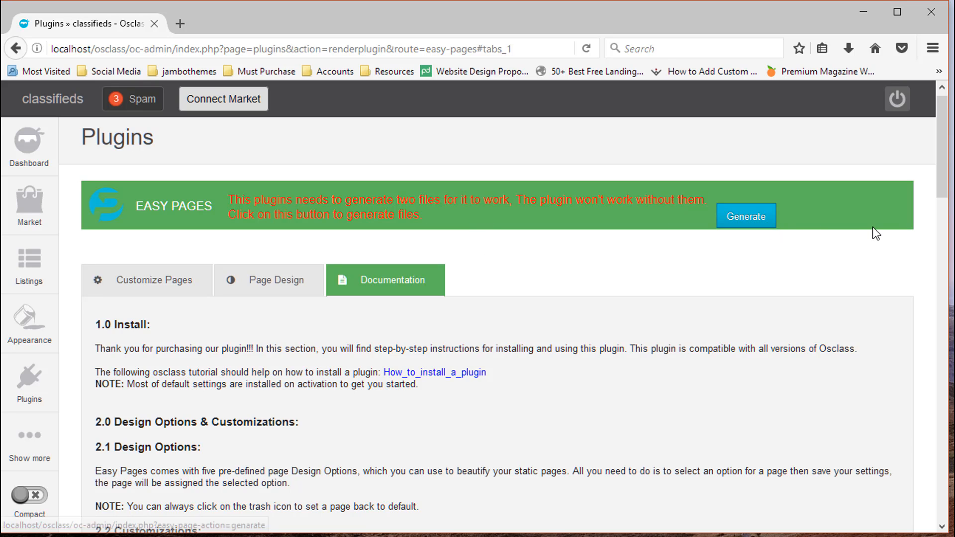
left_click(740, 218)
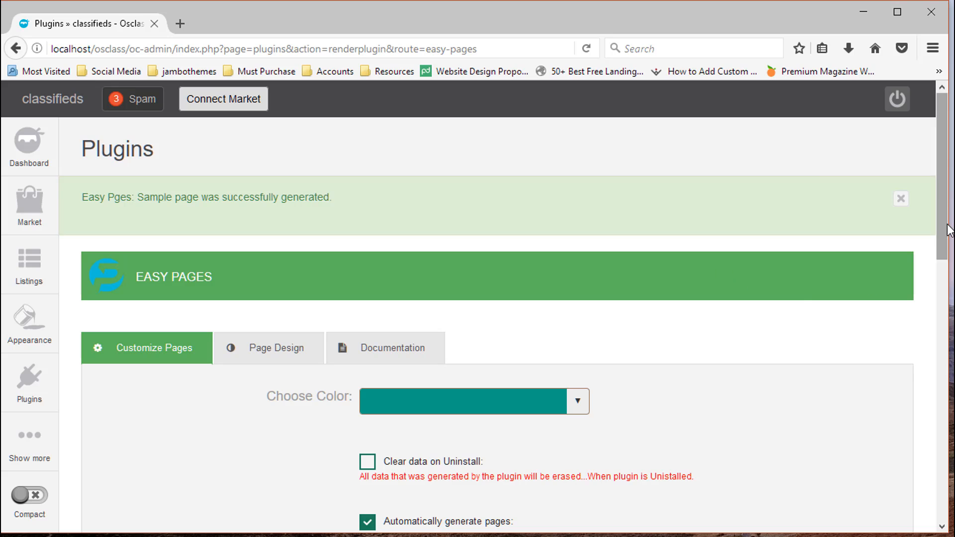
- Start adding a custom page from the plugin's Page Design settings
left_click_drag(940, 220, 947, 279)
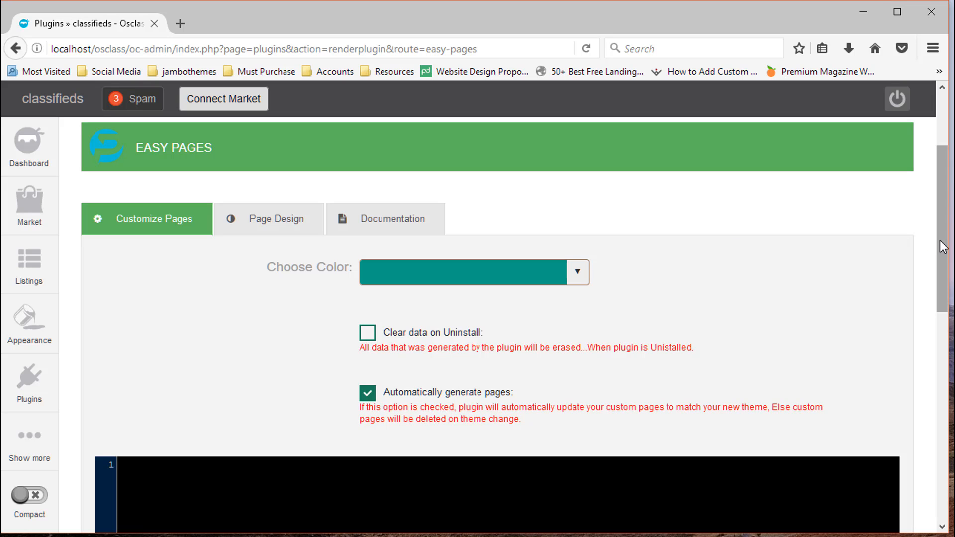
left_click(289, 235)
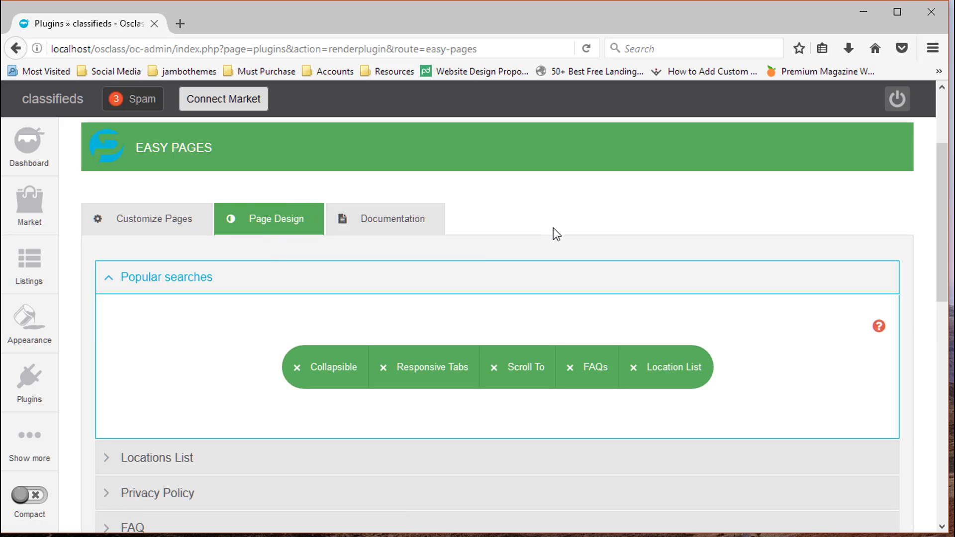
left_click_drag(945, 219, 942, 364)
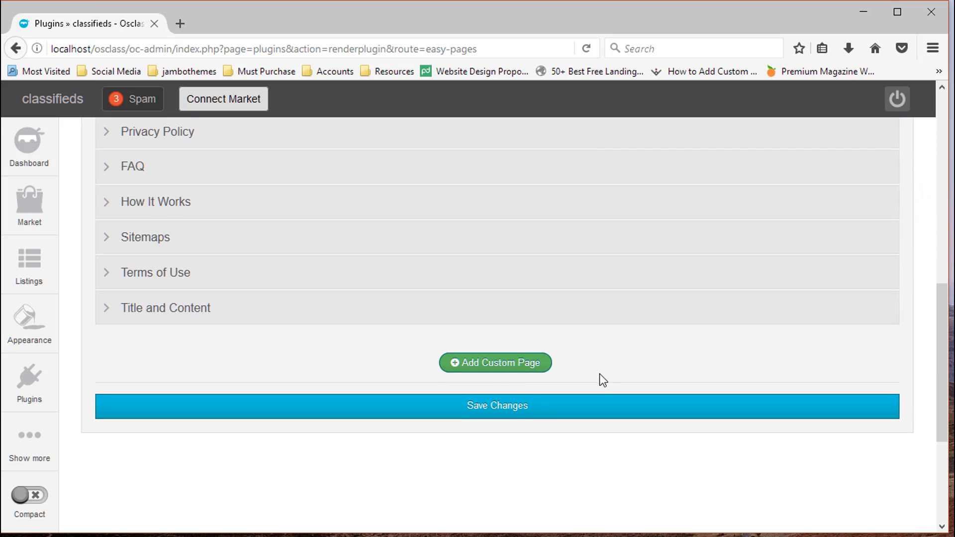
left_click(504, 375)
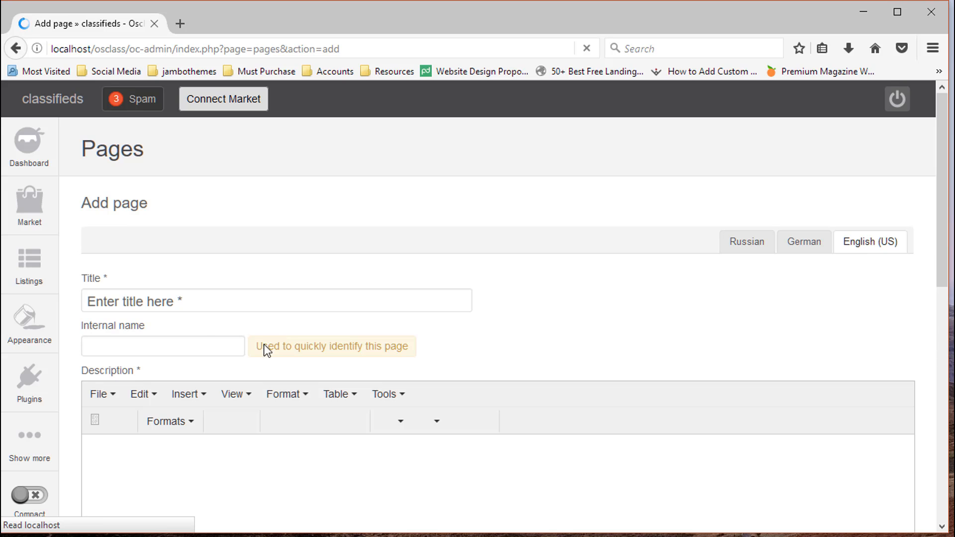
- Add a page titled "Screencast" with the internal name "screencast", keeping its description empty
left_click(181, 302)
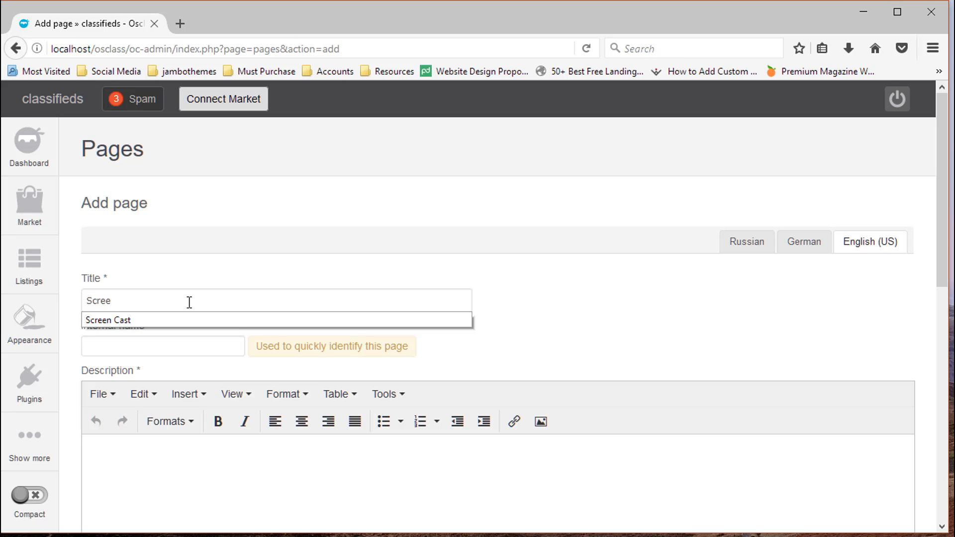
type("Screencast")
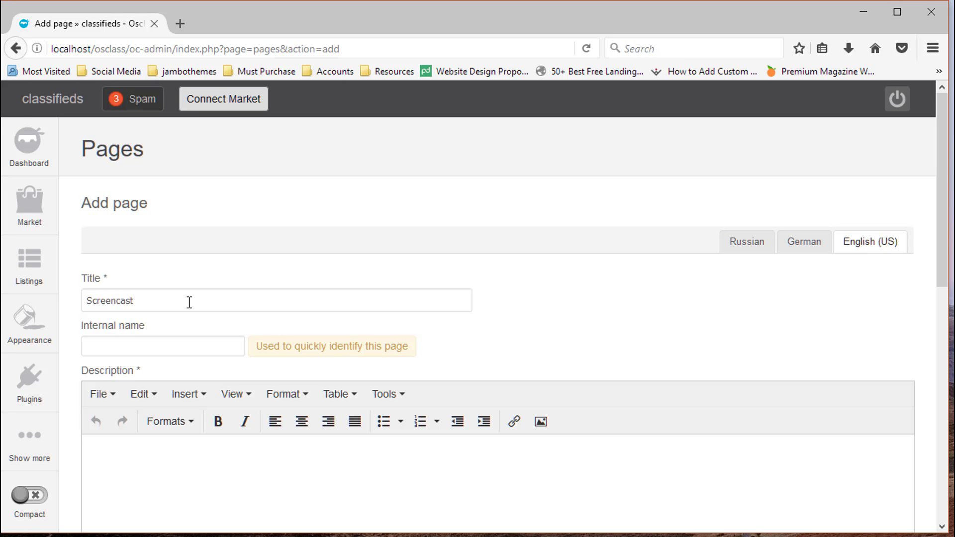
left_click(129, 341)
type("s")
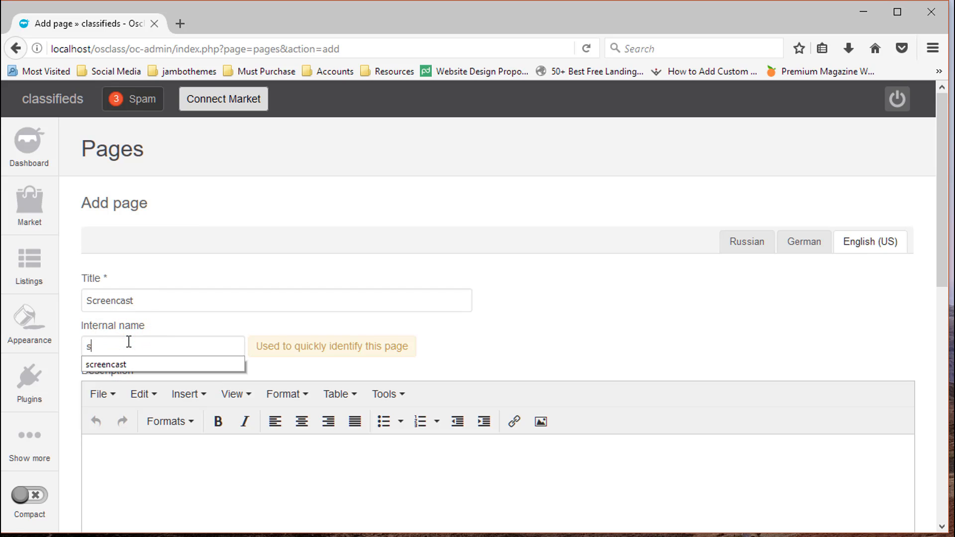
key("Down")
key("Return")
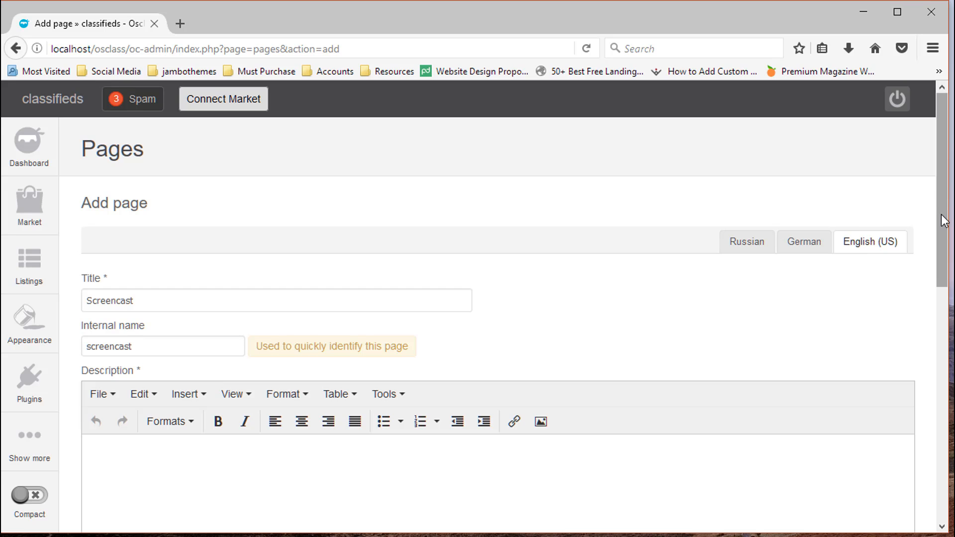
left_click_drag(941, 215, 945, 469)
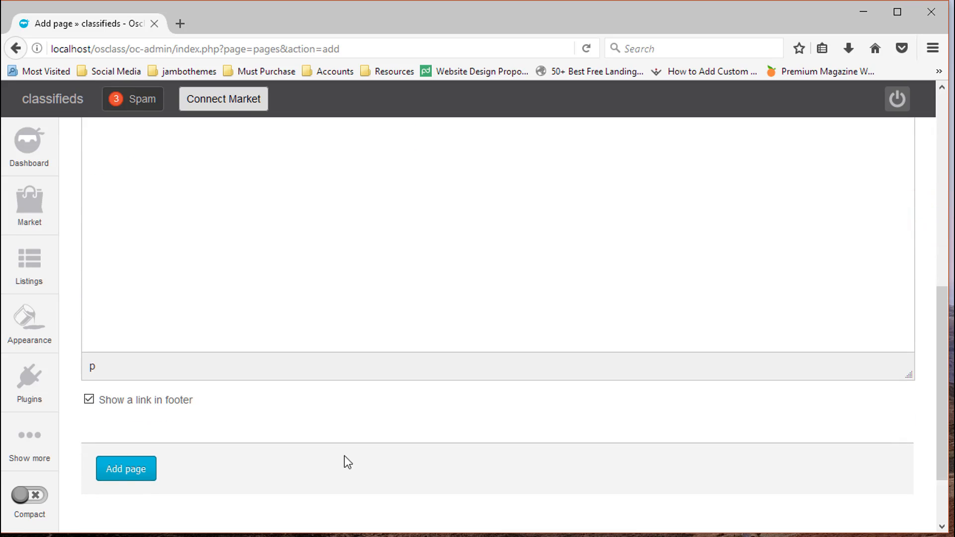
left_click(115, 471)
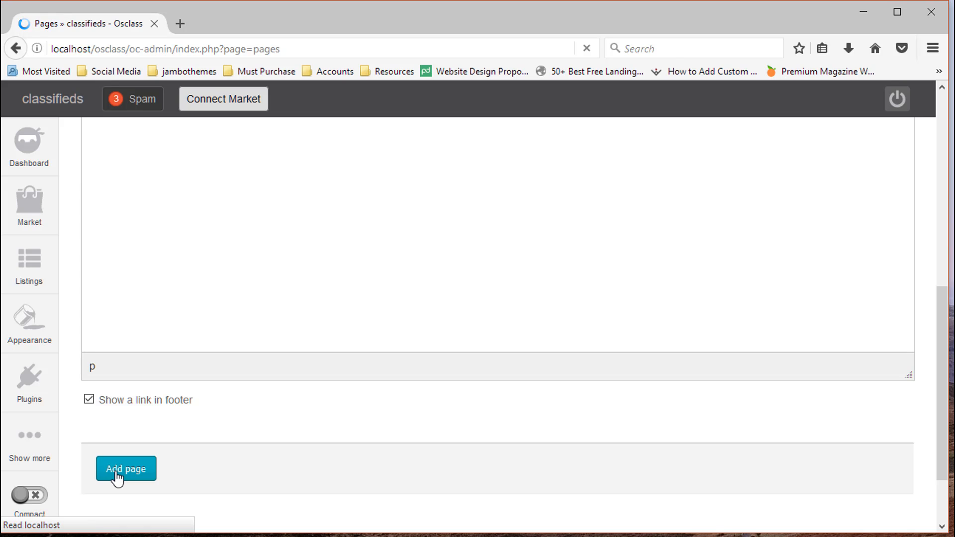
- Return to the Easy Pages plugin and expand the Screencast page's design options
mouse_move(29, 440)
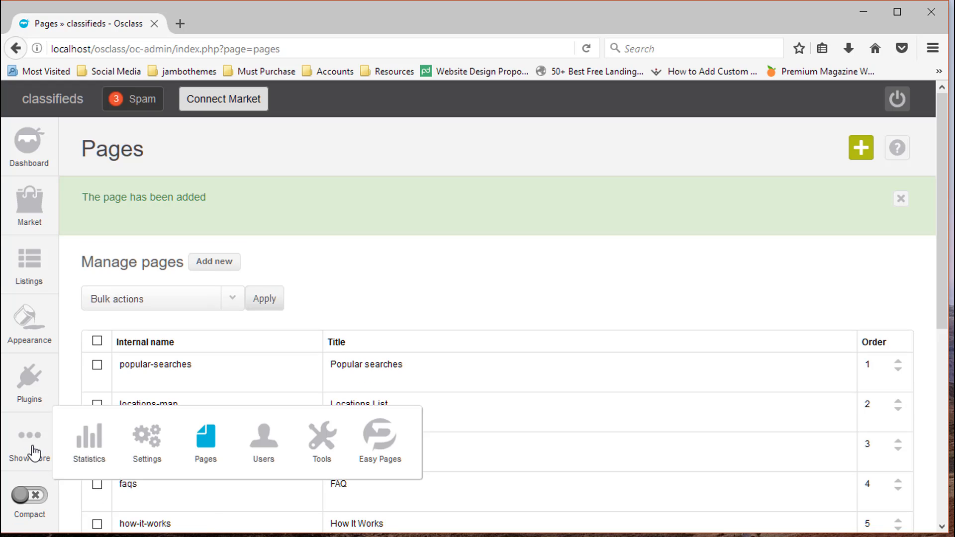
left_click(392, 465)
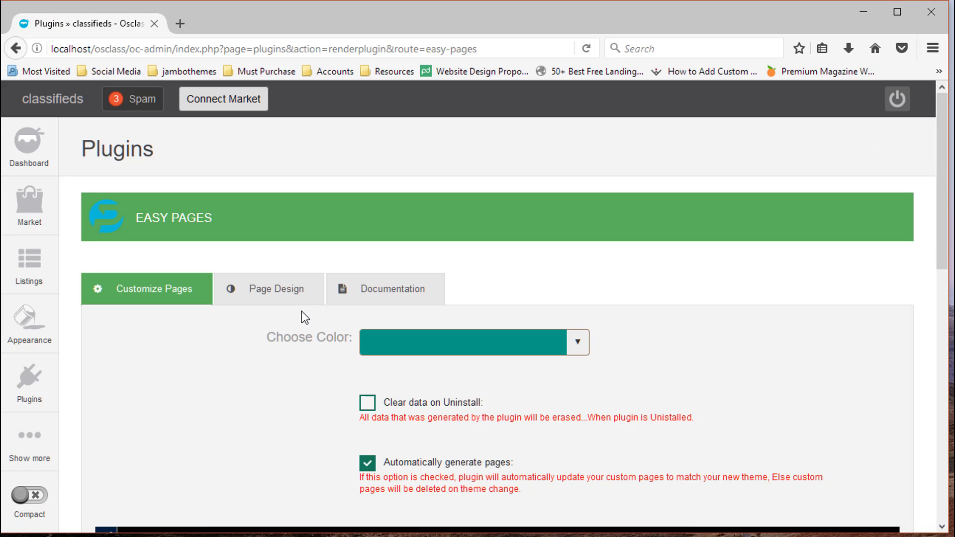
left_click(281, 282)
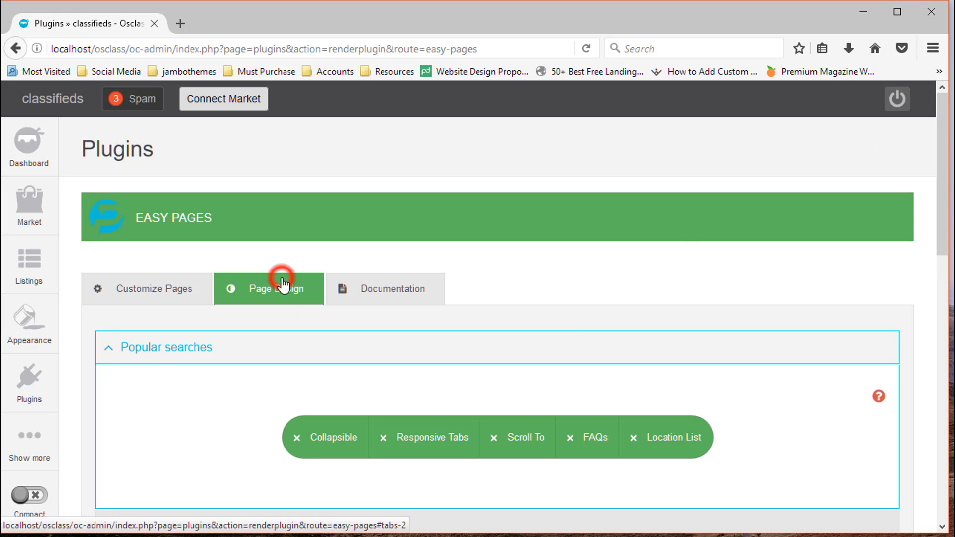
left_click_drag(937, 212, 944, 393)
left_click(513, 330)
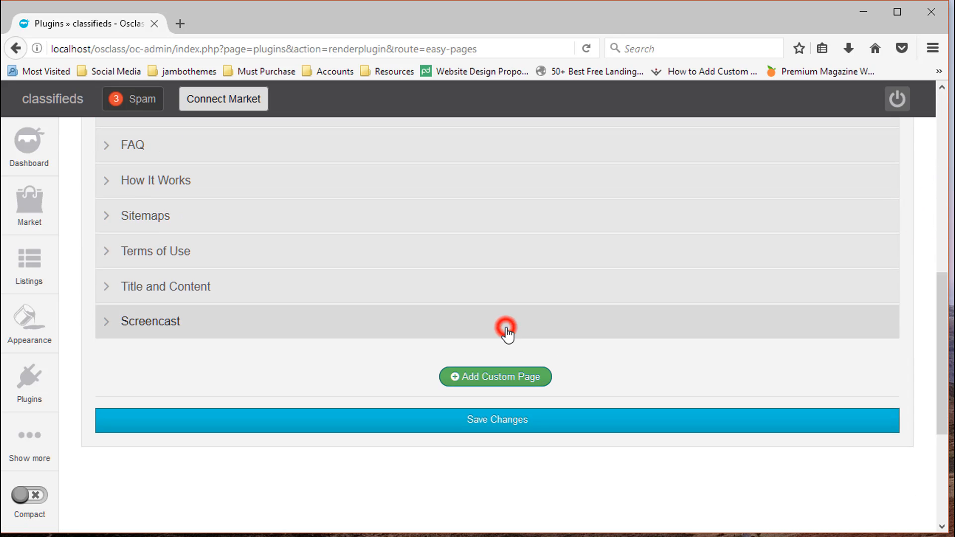
left_click_drag(941, 308, 935, 267)
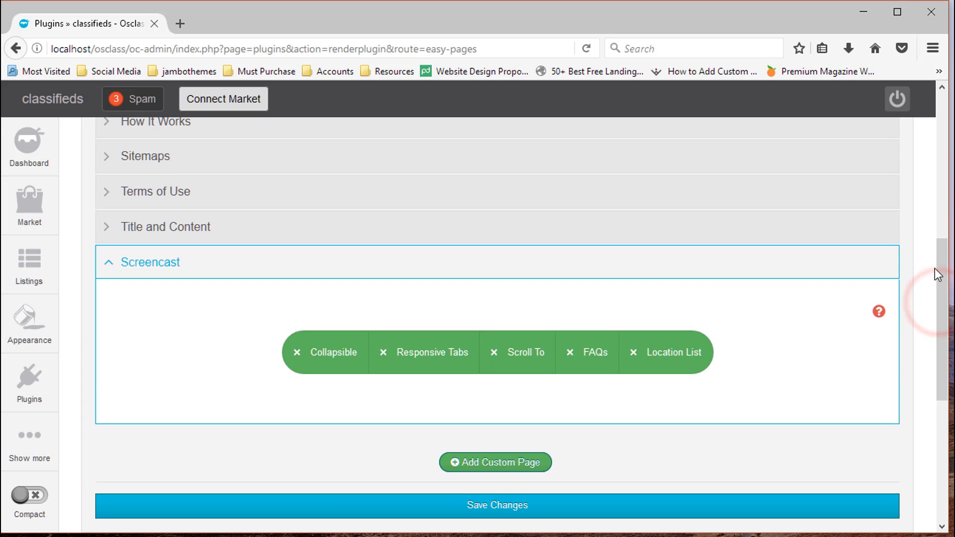
- Show the help for the Screencast page, assign it the Collapsible design option and save the changes
left_click(877, 313)
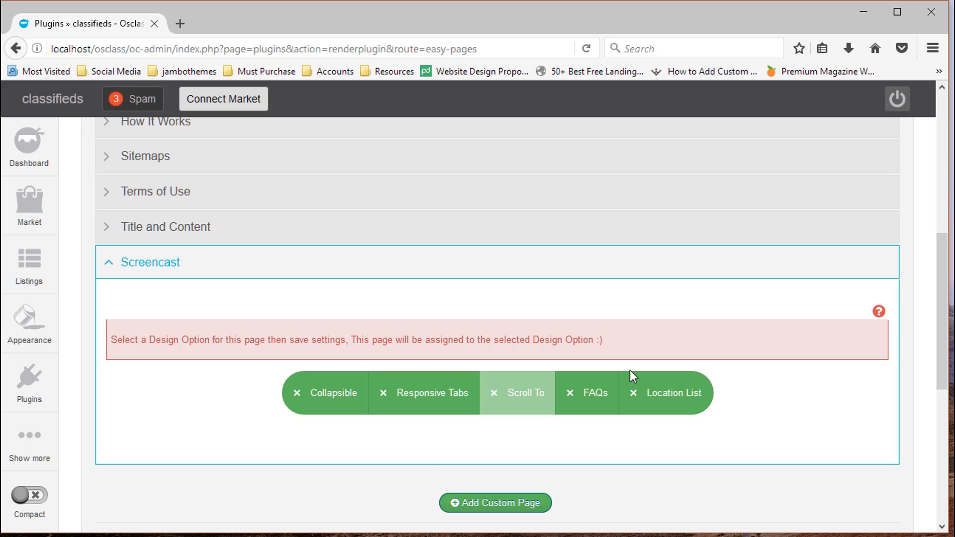
left_click(349, 400)
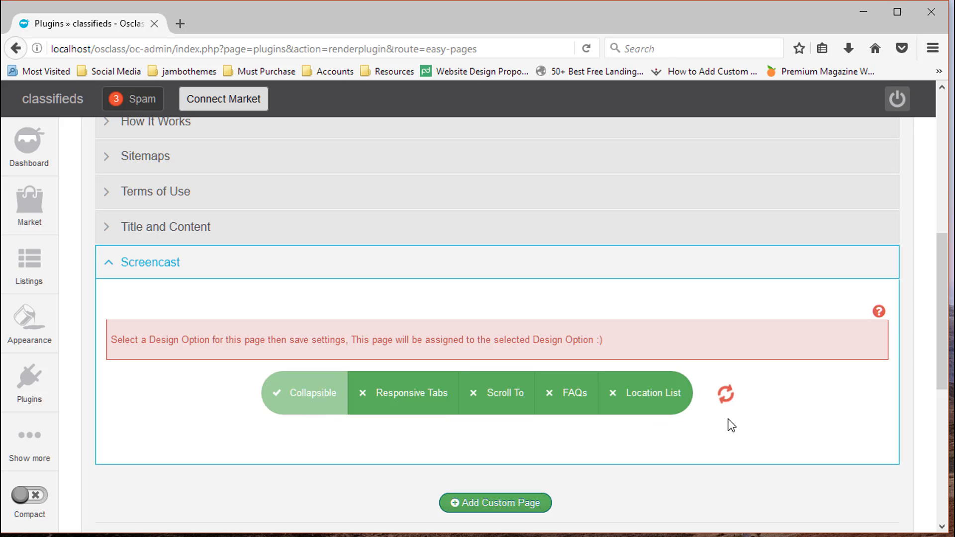
left_click(726, 401)
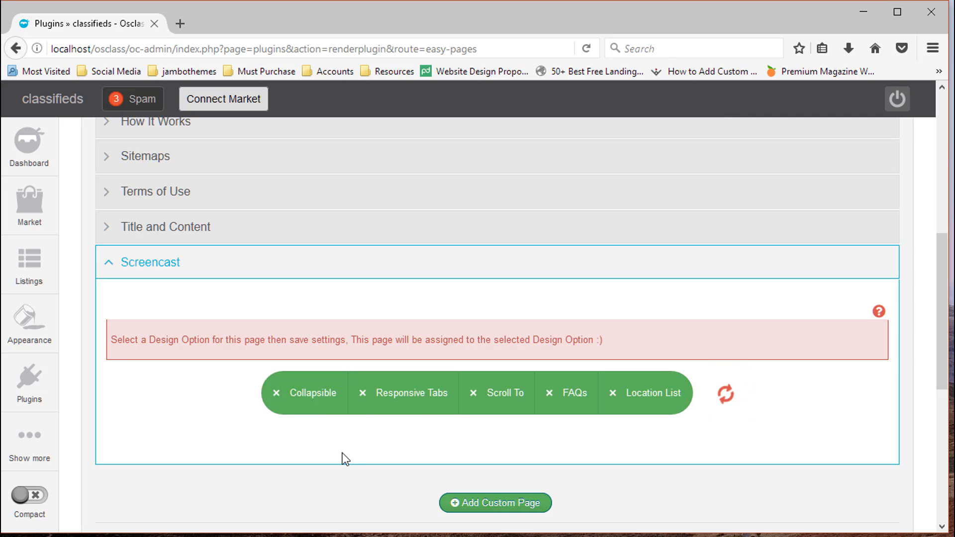
left_click(318, 409)
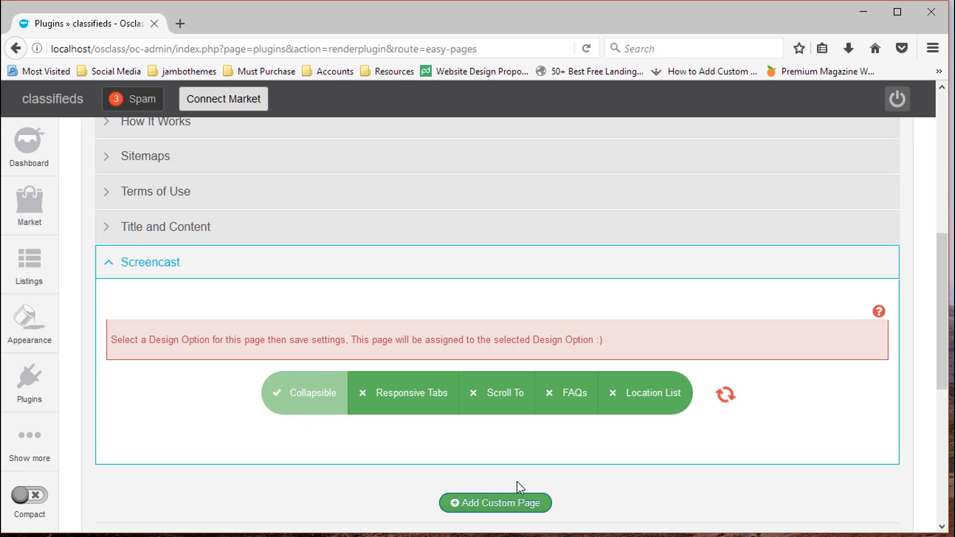
scroll(939, 299, "down", 5)
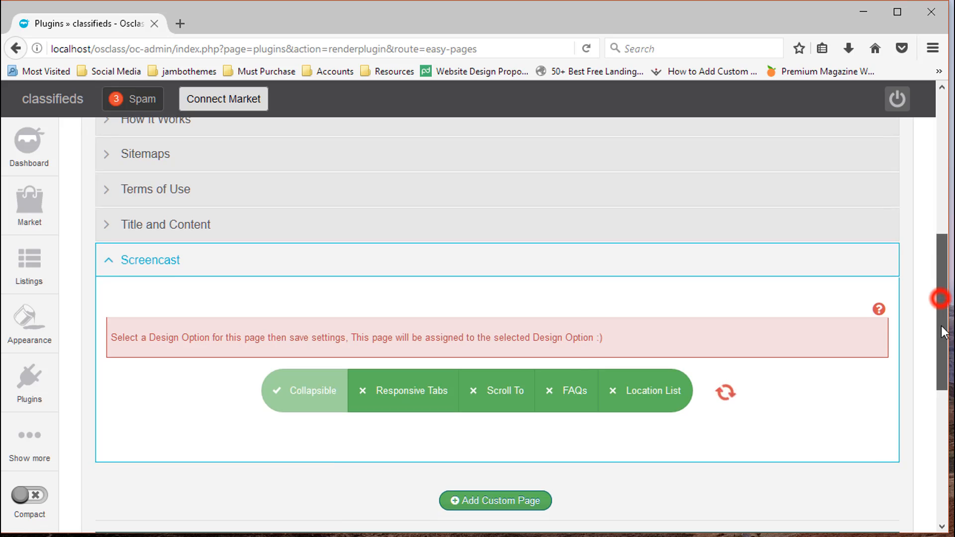
left_click(596, 347)
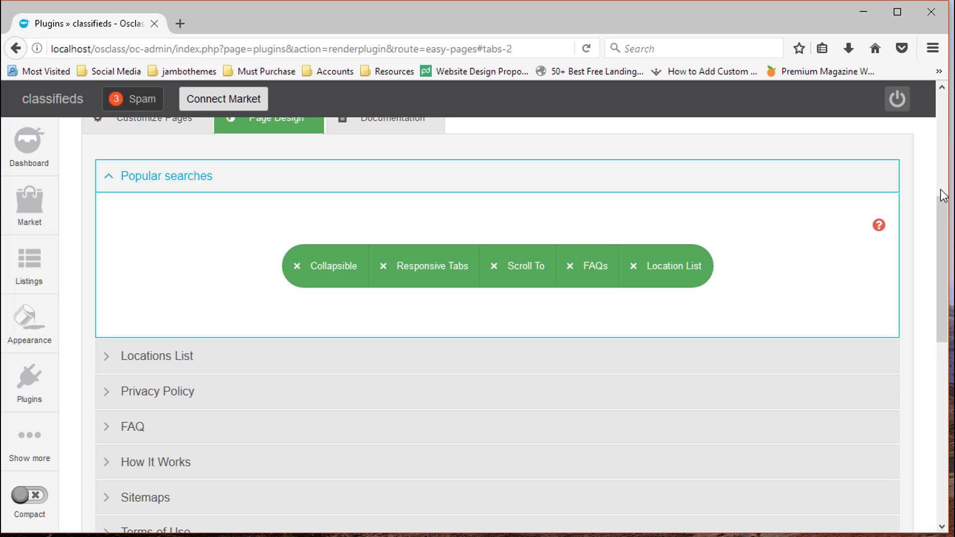
- Expand the Screencast page's design settings again, then review the save notices and dismiss the lower one
left_click_drag(942, 206, 950, 319)
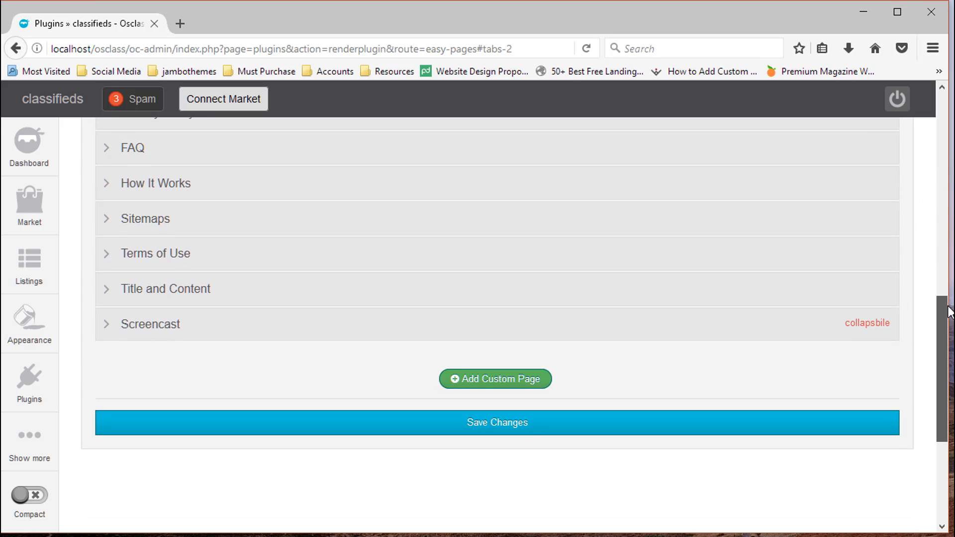
left_click(790, 329)
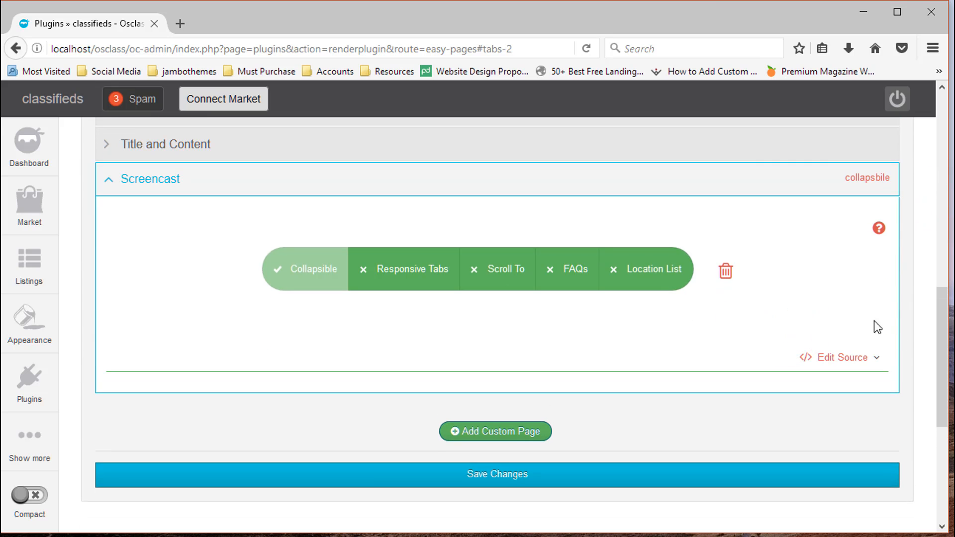
left_click_drag(939, 348, 935, 301)
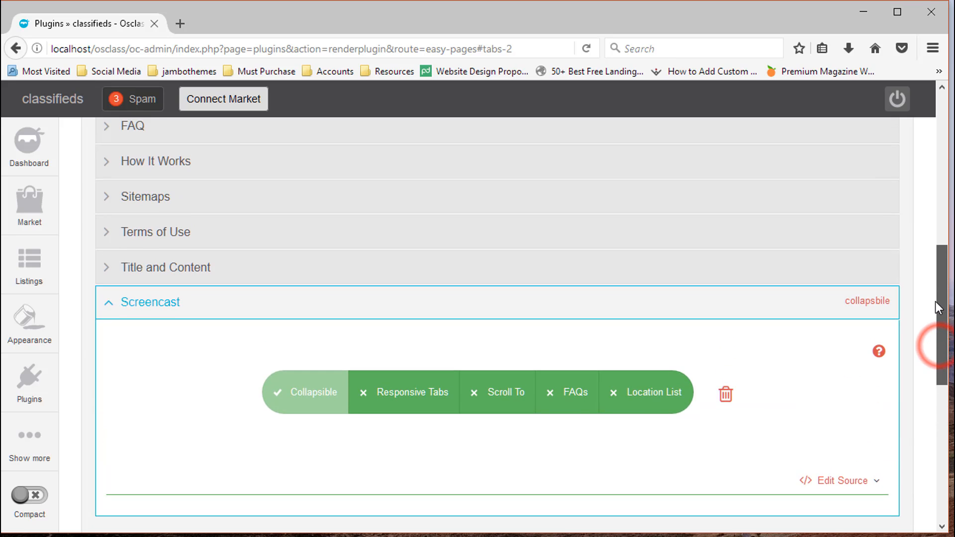
left_click(935, 301)
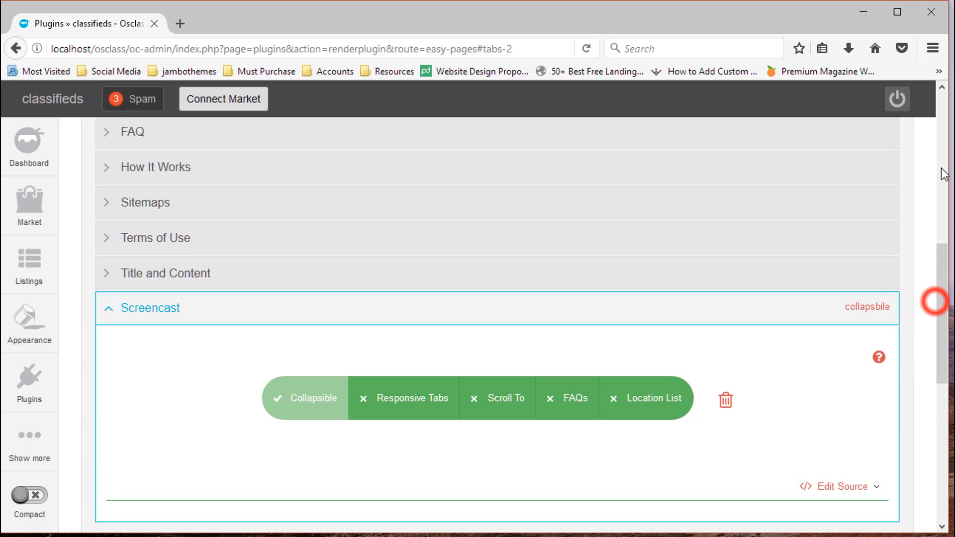
left_click_drag(944, 252, 939, 106)
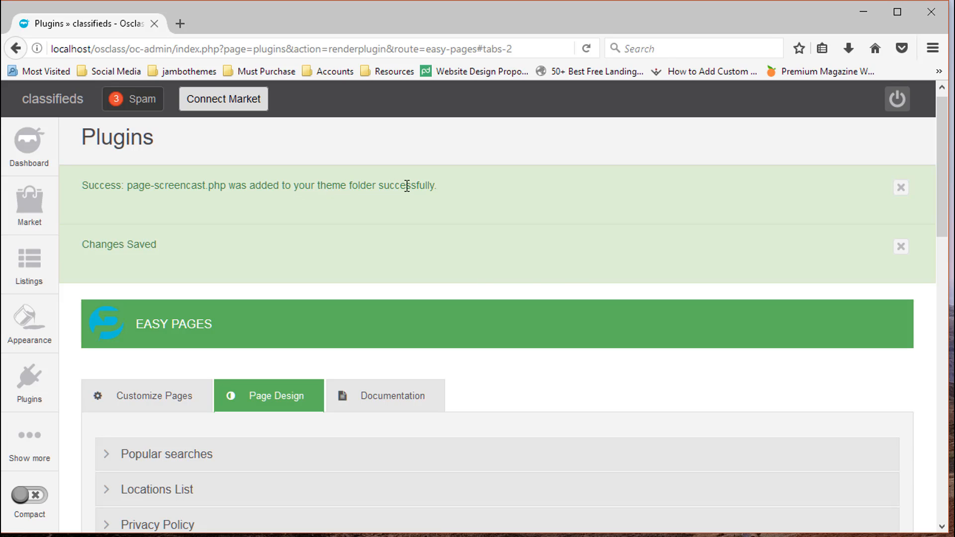
left_click(901, 247)
- Open the Screencast page's source code, examine it down to the footer include, and select the entire code
left_click_drag(943, 214, 923, 390)
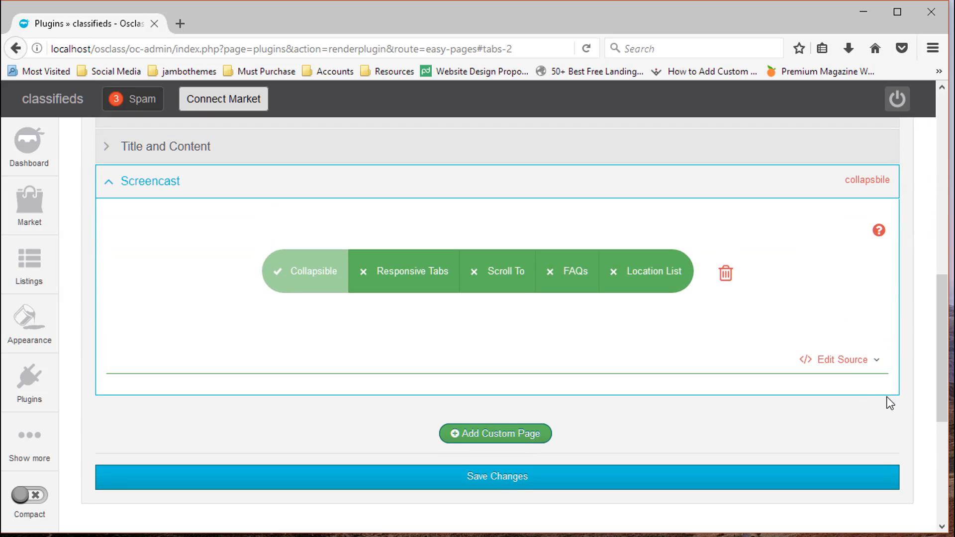
left_click(844, 358)
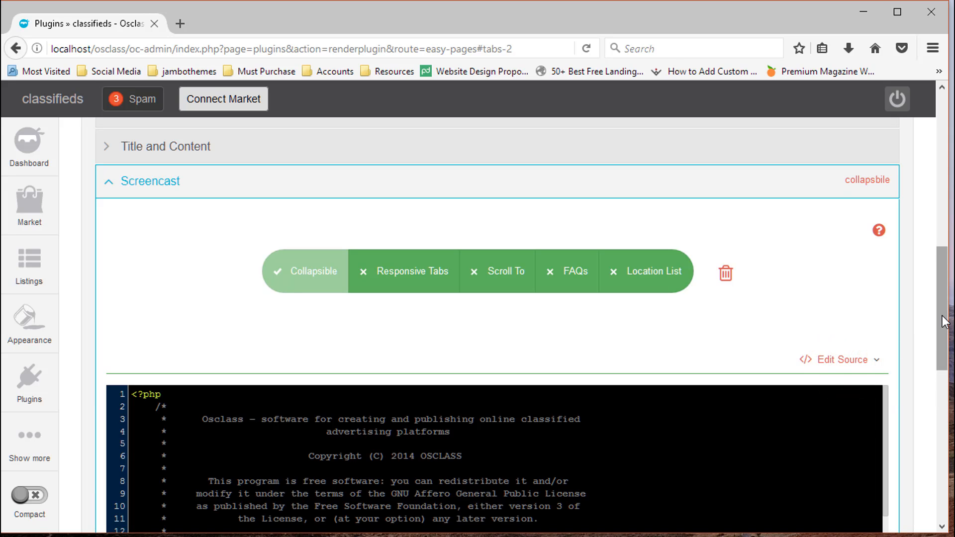
left_click_drag(939, 319, 947, 356)
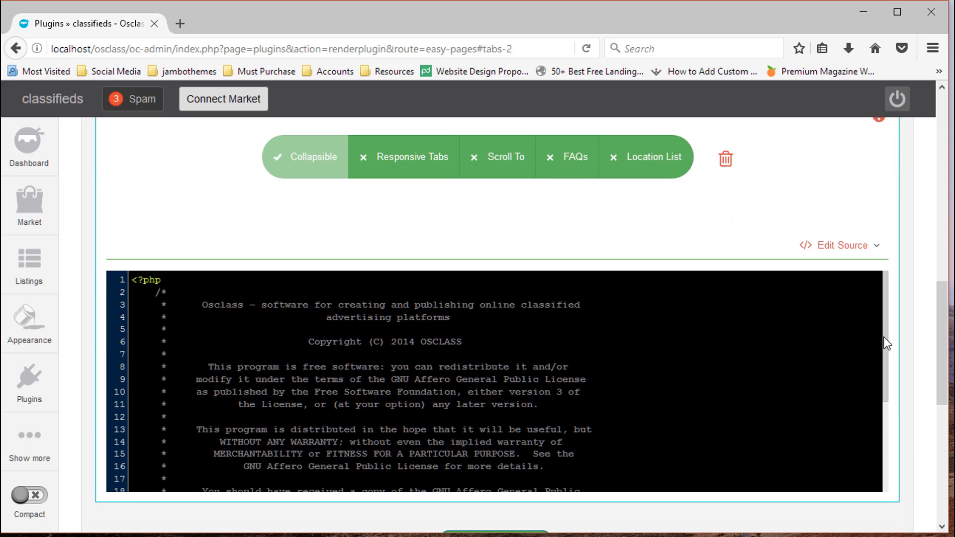
scroll(884, 340, "down", 4)
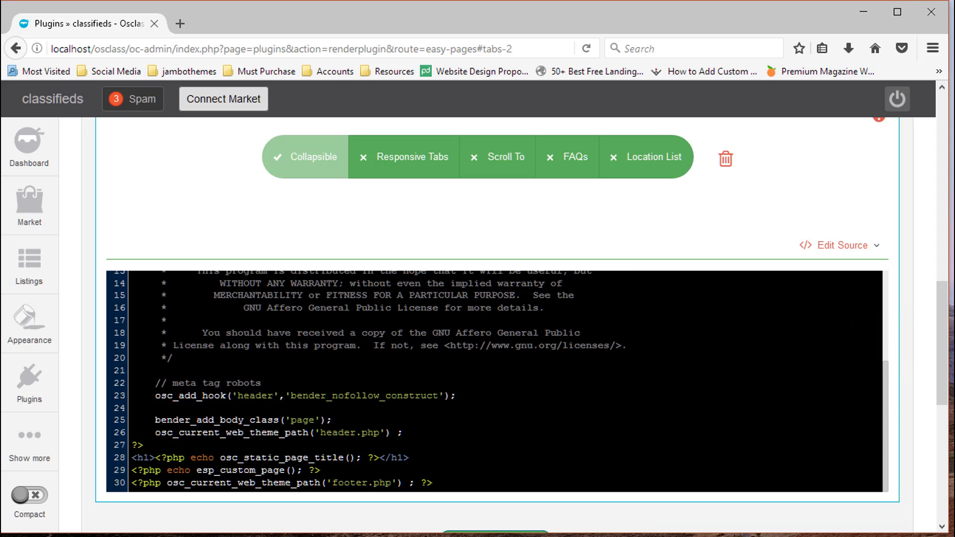
left_click(447, 428)
left_click_drag(446, 483, 153, 449)
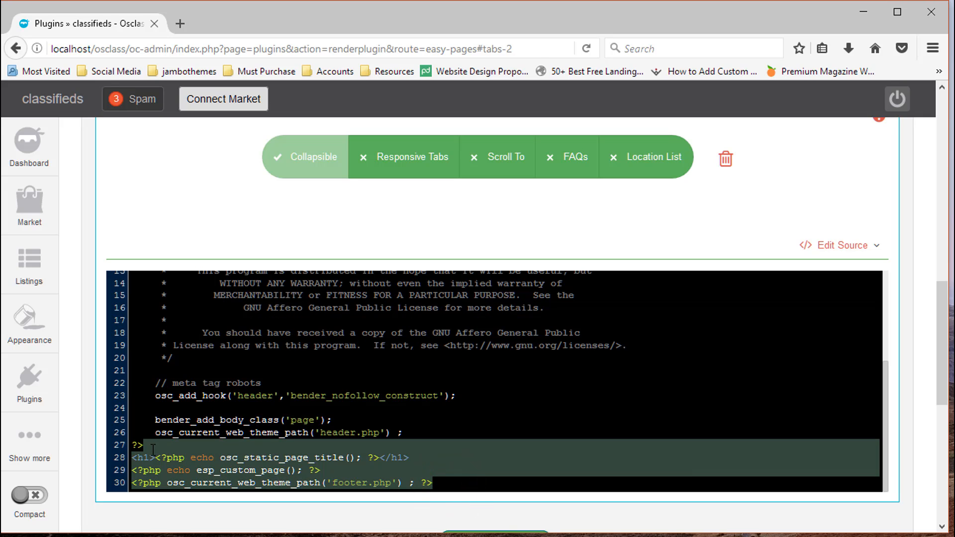
left_click(317, 420)
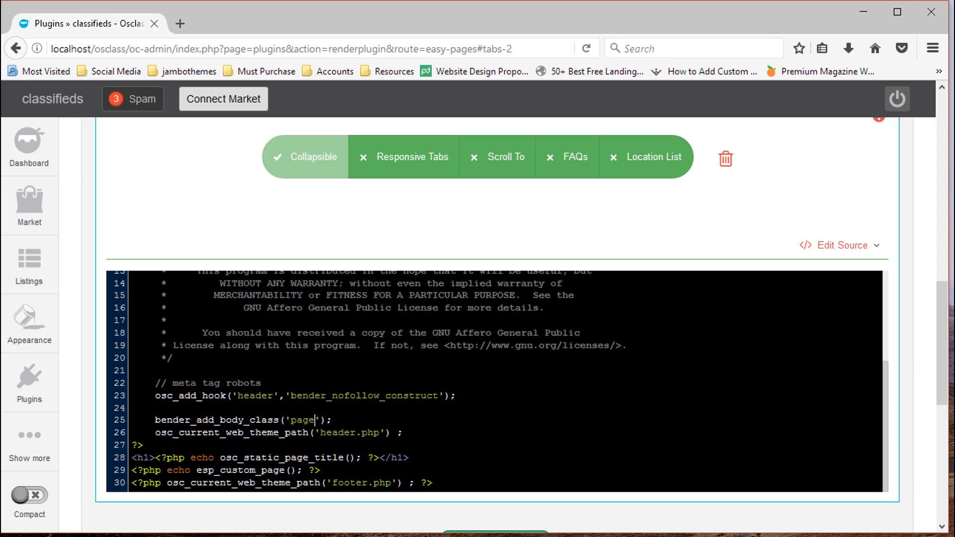
left_click_drag(458, 483, 133, 261)
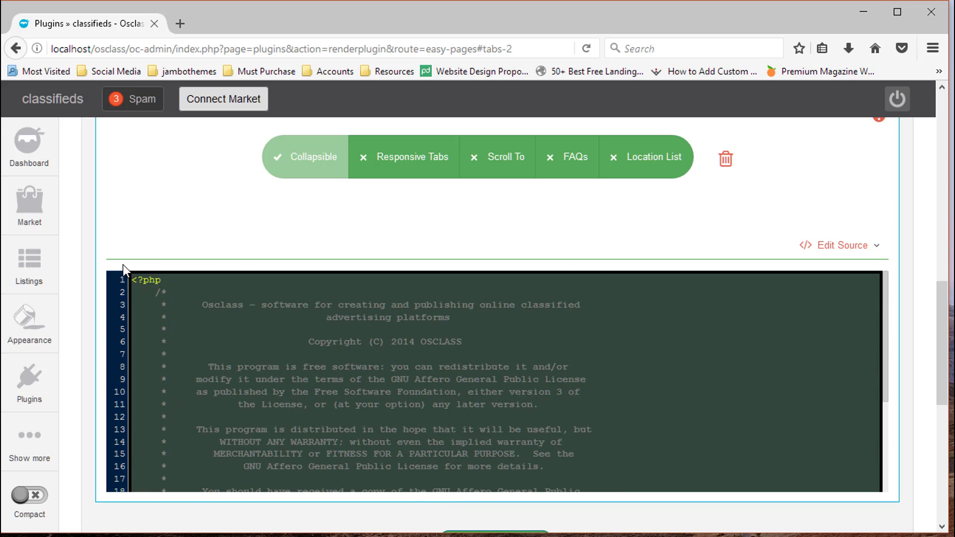
- Delete the selected source code of the Screencast page and save the changes
key("Delete")
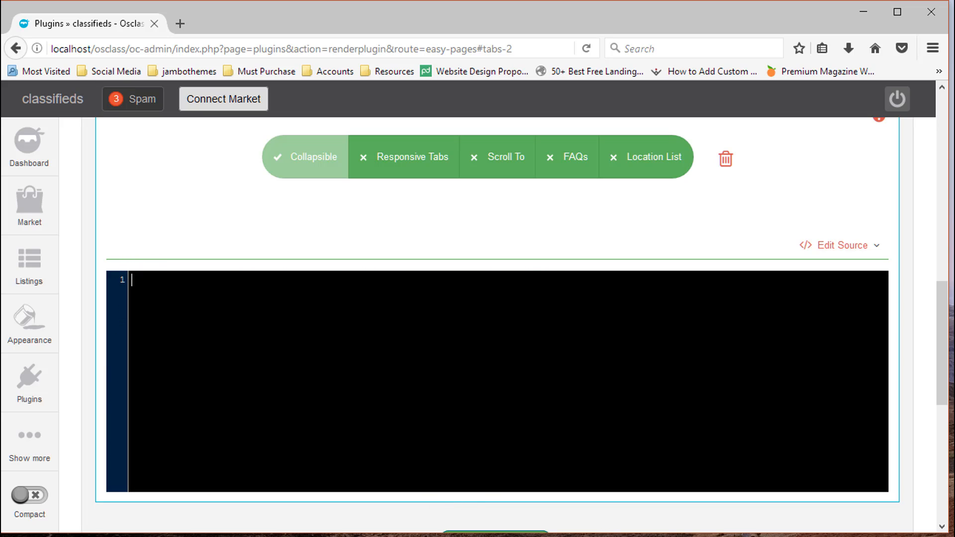
scroll(941, 326, "down", 5)
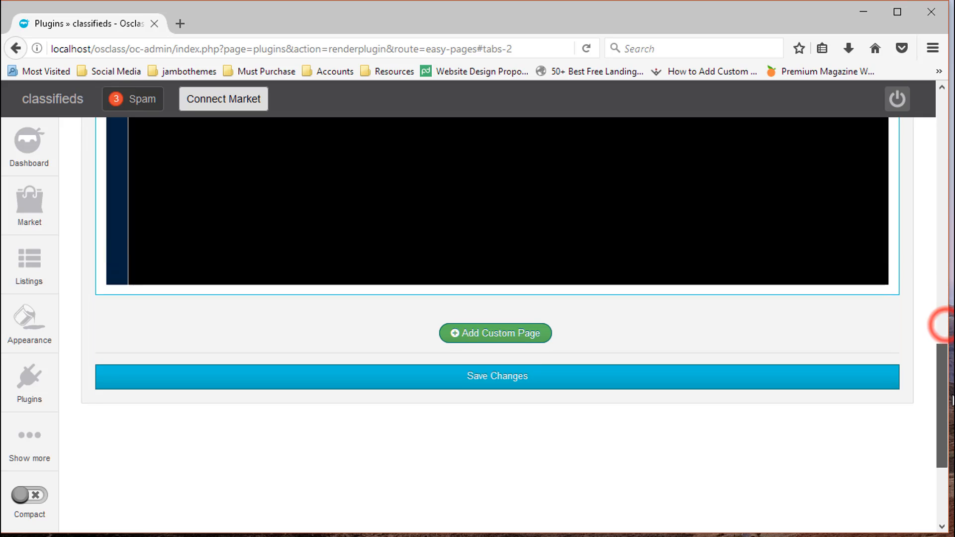
left_click(542, 363)
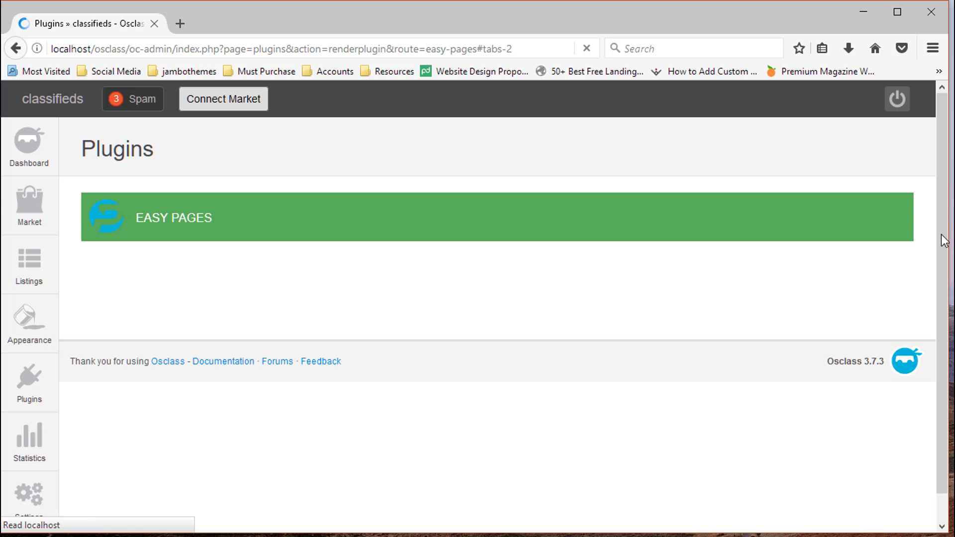
- Reopen the Screencast page's source editor and paste the full page code into it
scroll(939, 222, "down", 5)
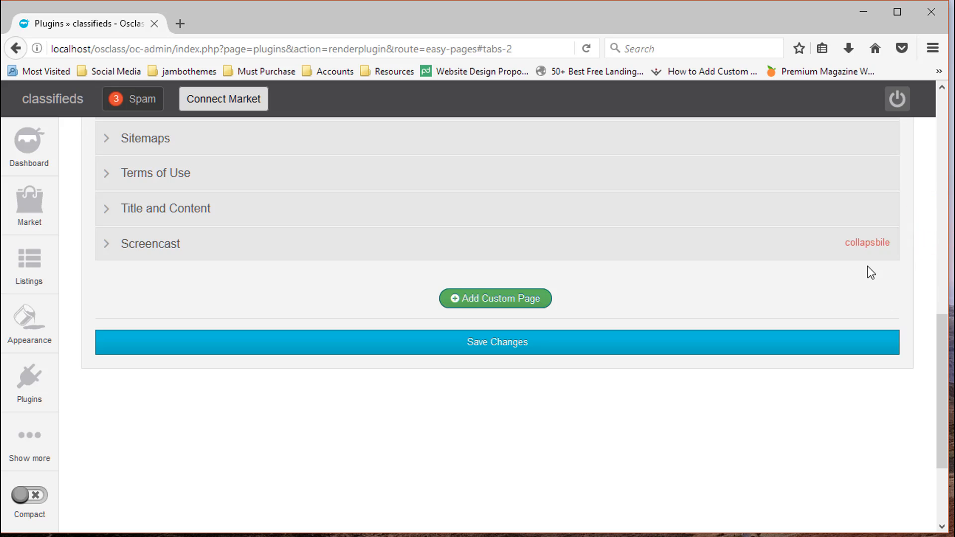
left_click(856, 253)
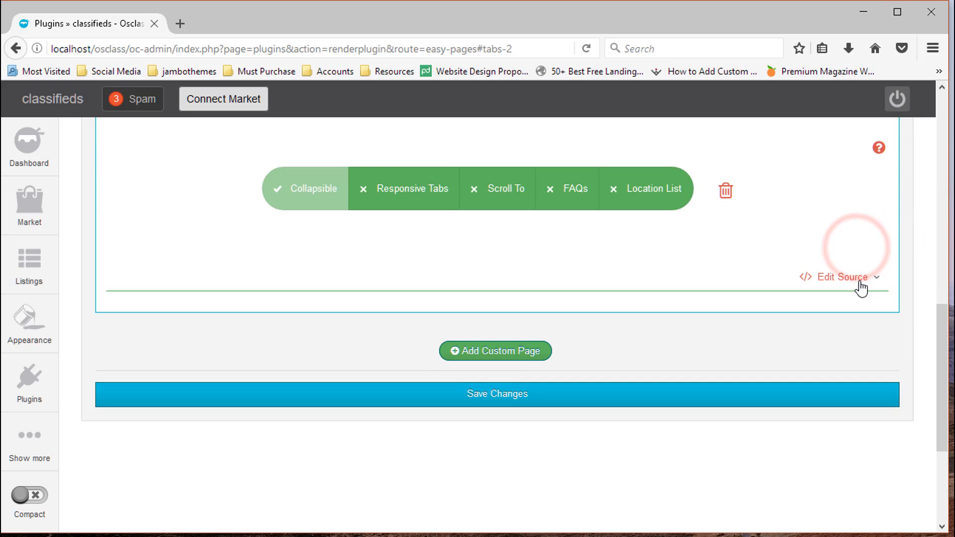
left_click(858, 283)
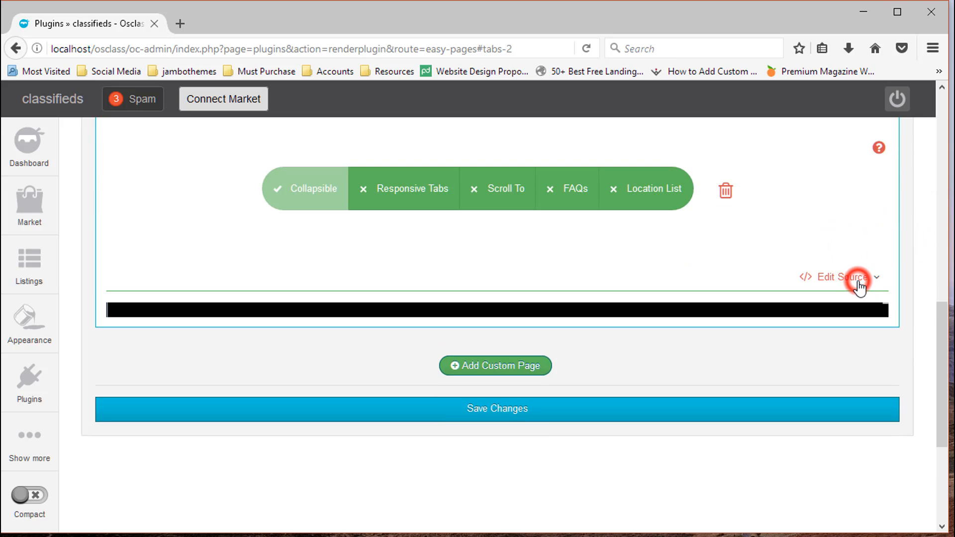
left_click(753, 334)
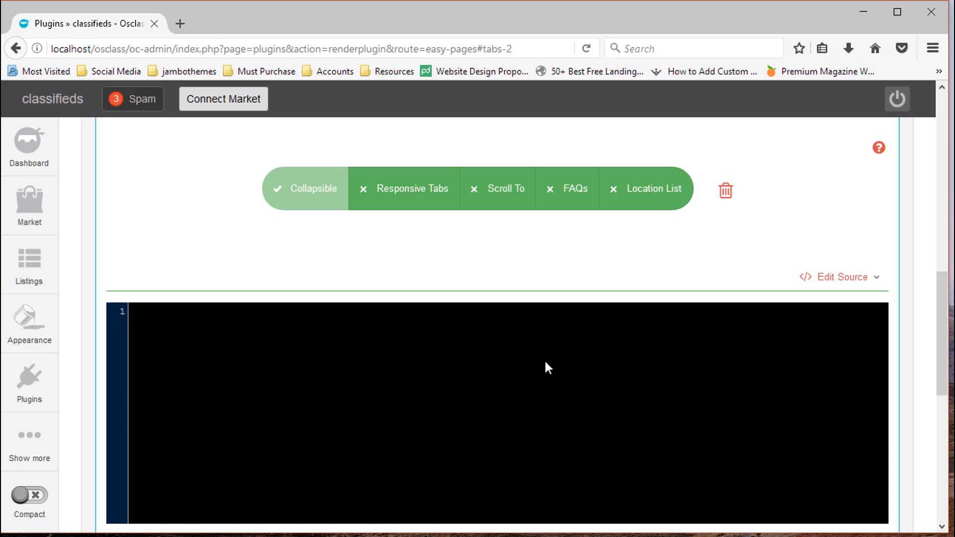
key("ctrl+v")
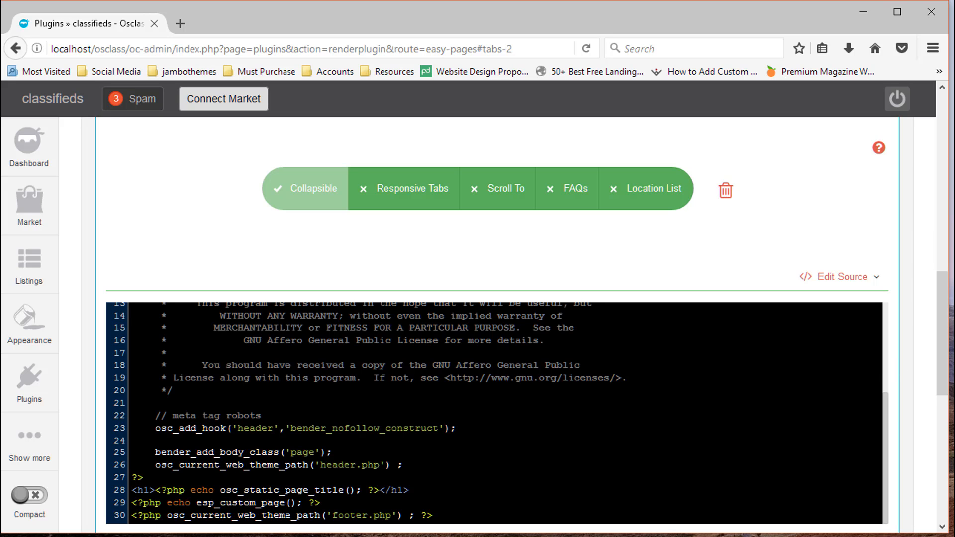
- Check the pasted Screencast code from beginning to end and save the changes
mouse_move(885, 414)
left_mouse_down()
mouse_move(888, 323)
mouse_move(890, 415)
left_mouse_up()
left_click_drag(942, 362, 942, 384)
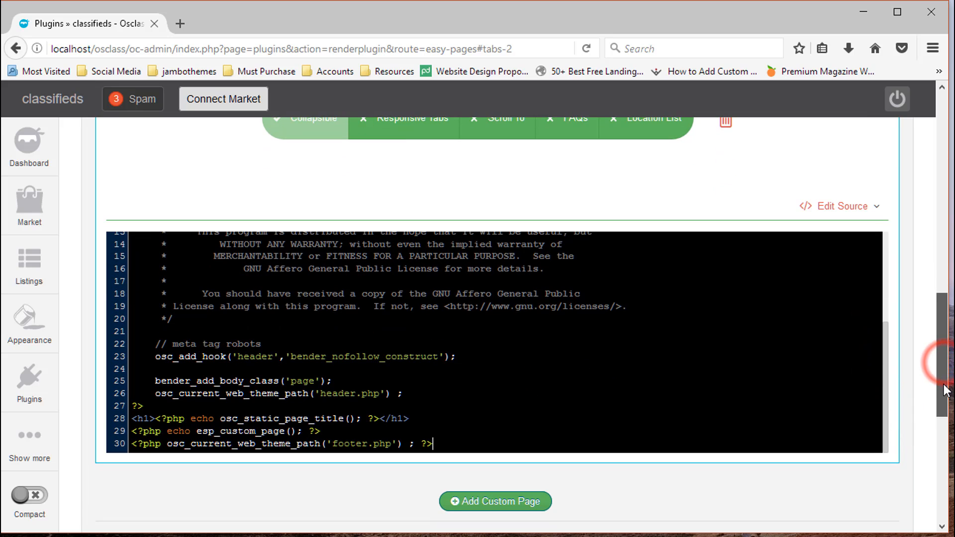
left_click_drag(885, 373, 887, 281)
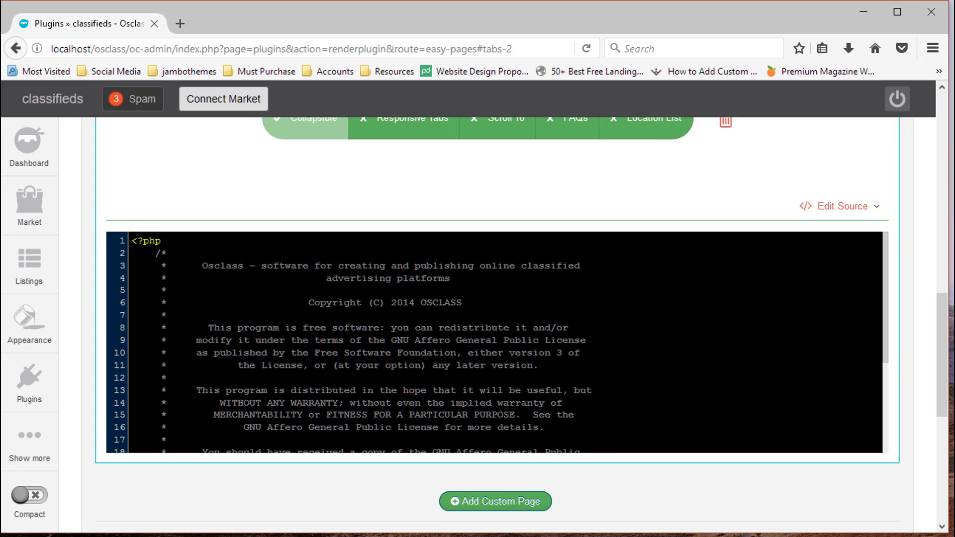
left_click_drag(893, 348, 874, 424)
left_click_drag(941, 362, 942, 412)
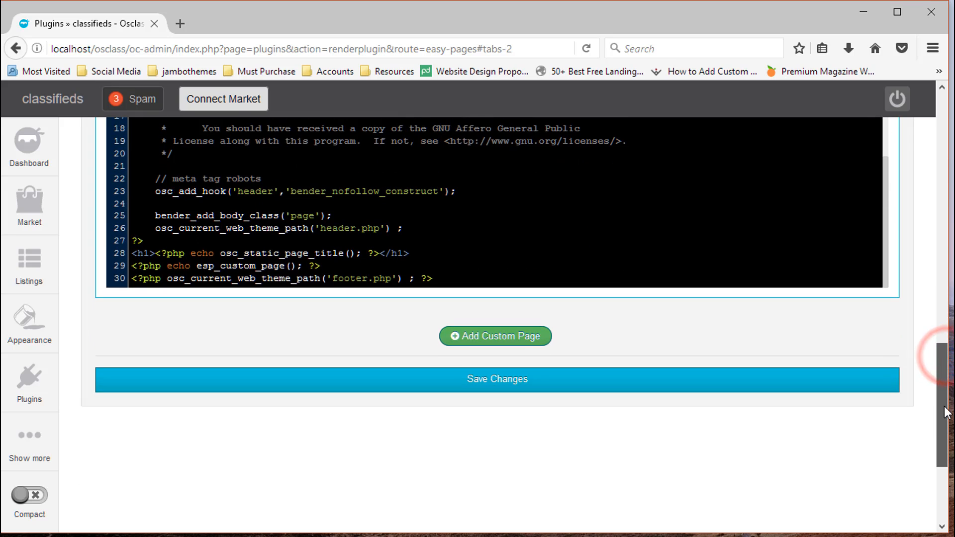
left_click(602, 389)
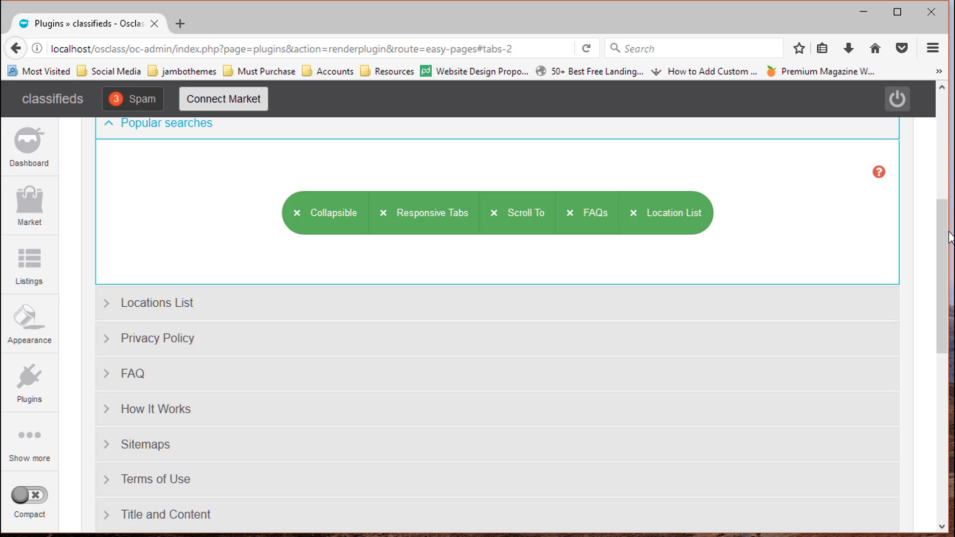
- Expand the Screencast page's saved source code again and examine it down to the footer include
left_click_drag(941, 229, 944, 334)
left_click(872, 318)
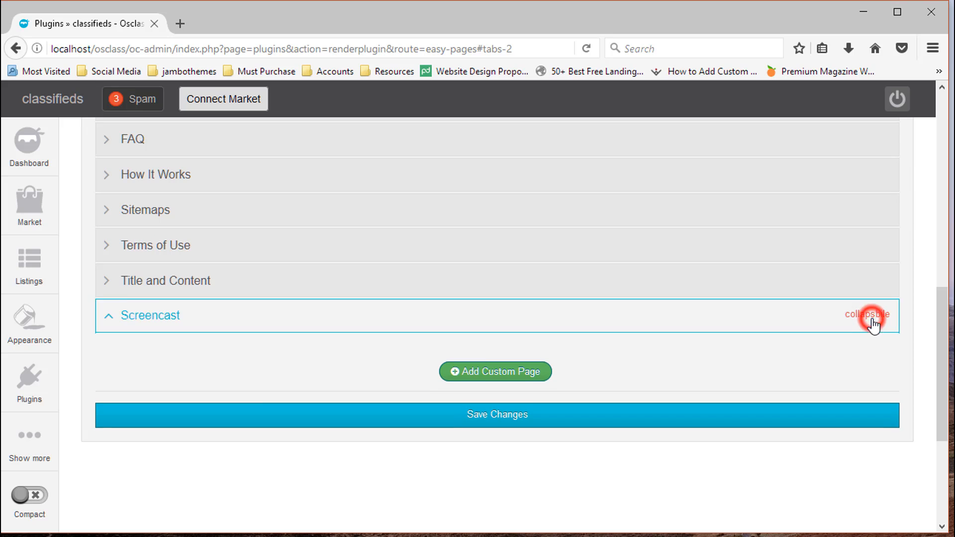
left_click(850, 348)
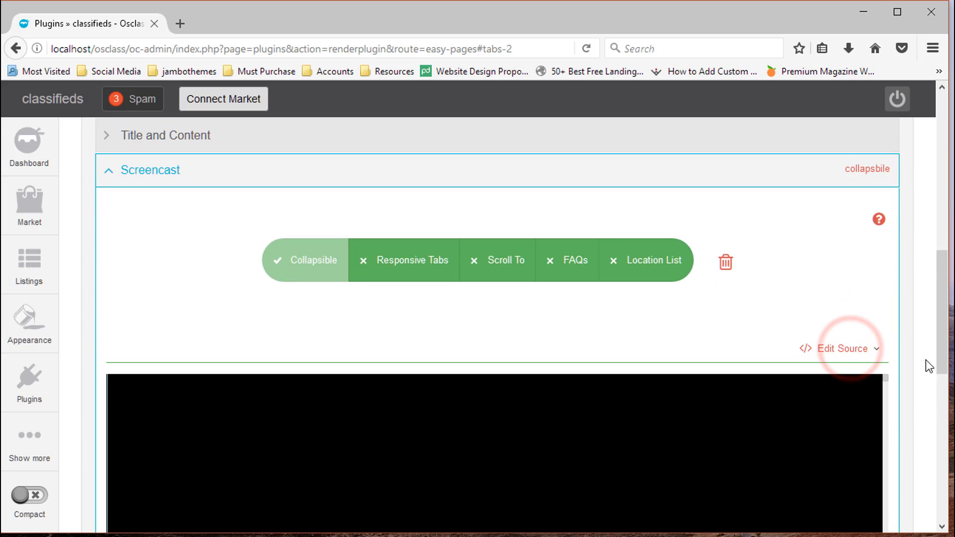
left_click_drag(946, 359, 943, 388)
left_click(639, 435)
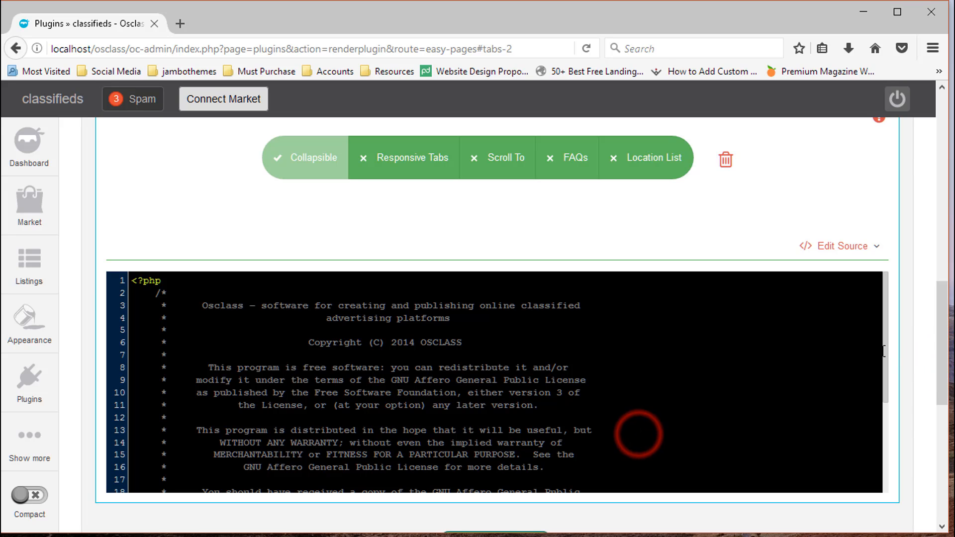
left_click_drag(886, 351, 890, 447)
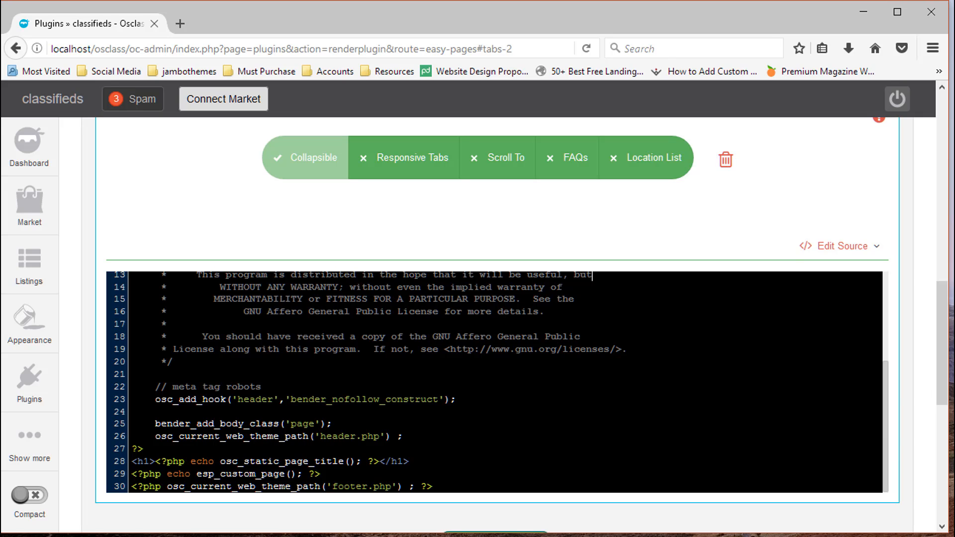
- Try the Collapsible and Scroll To designs for the Screencast page, leaving Responsive Tabs as the selected option
left_click_drag(940, 341, 925, 294)
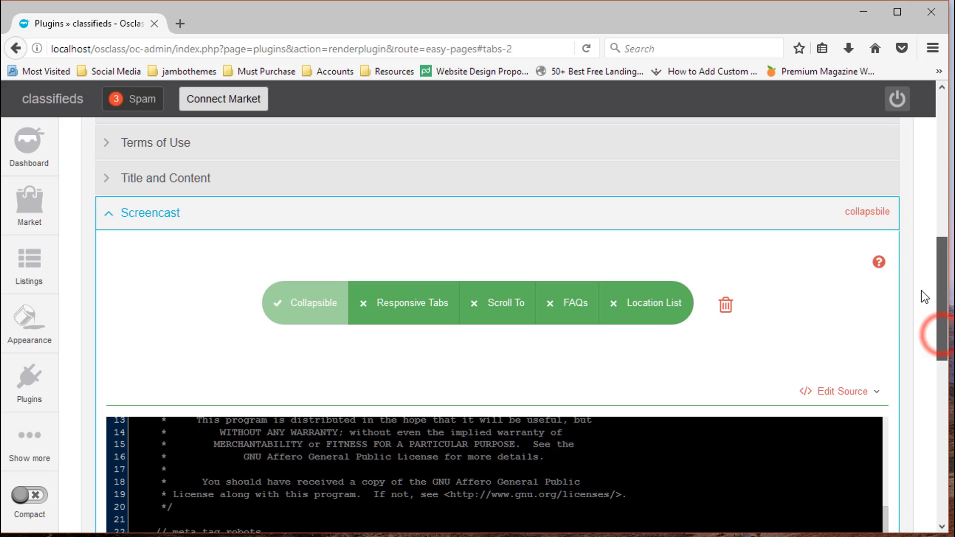
left_click(422, 319)
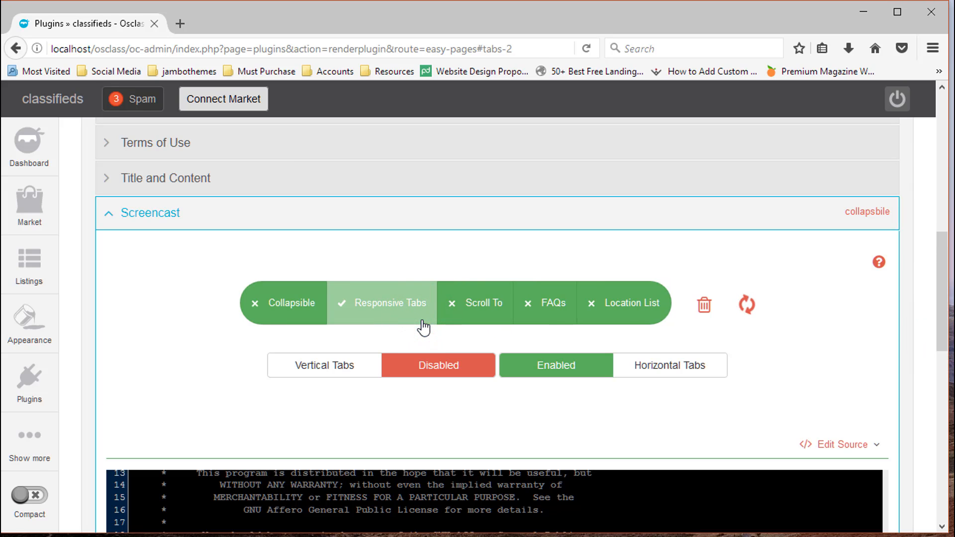
left_click(309, 312)
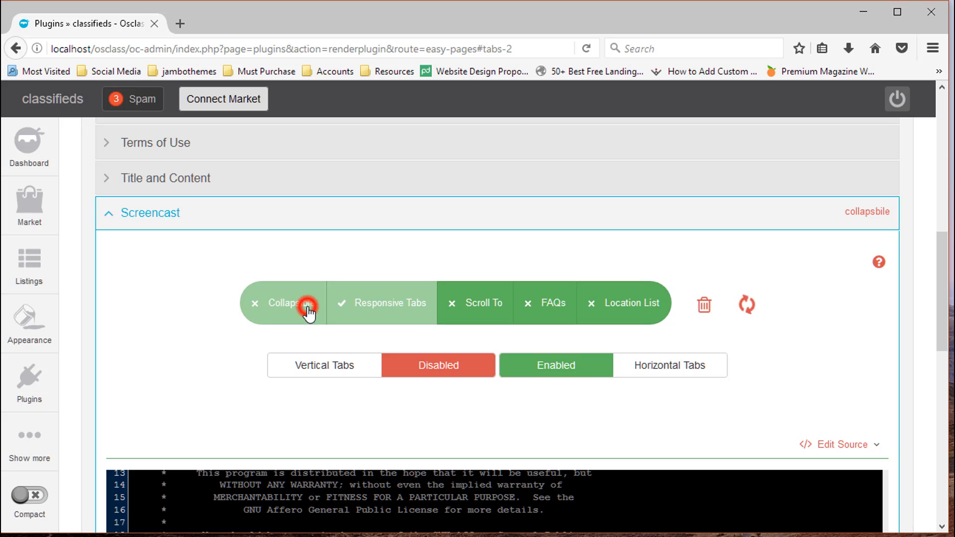
left_click(458, 312)
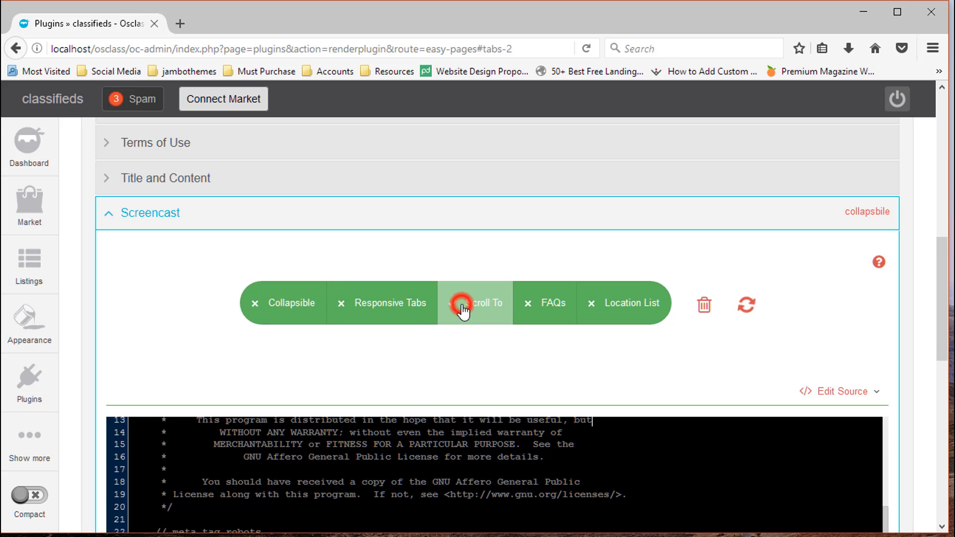
left_click(374, 312)
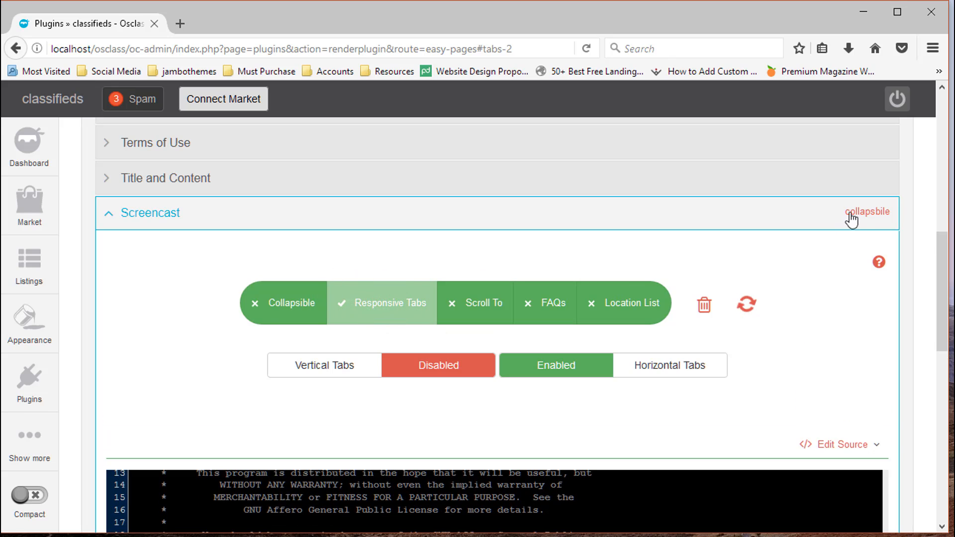
- Show the Screencast page's help, examine the sample page code down to its last line, and close it
left_click_drag(944, 265, 940, 155)
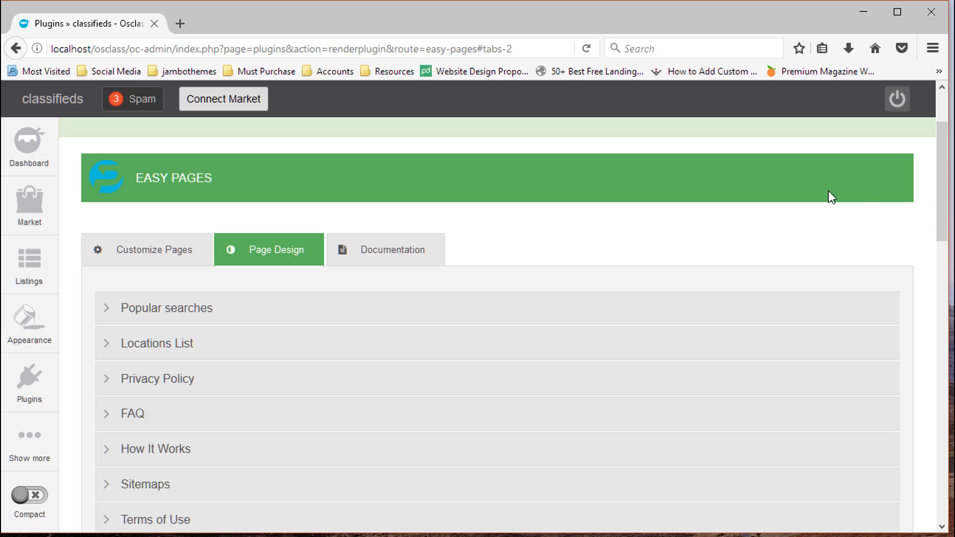
left_click(945, 177)
left_click_drag(944, 177, 931, 277)
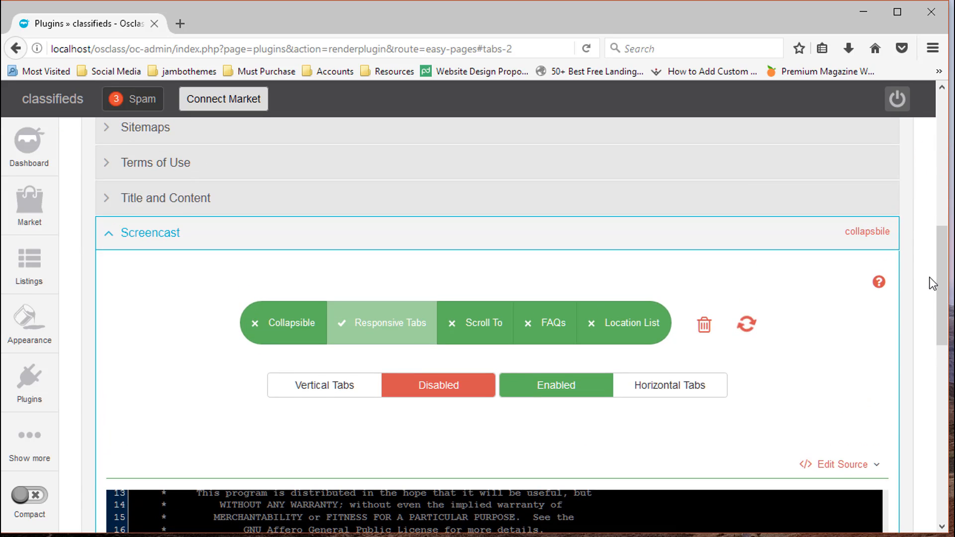
left_click(879, 282)
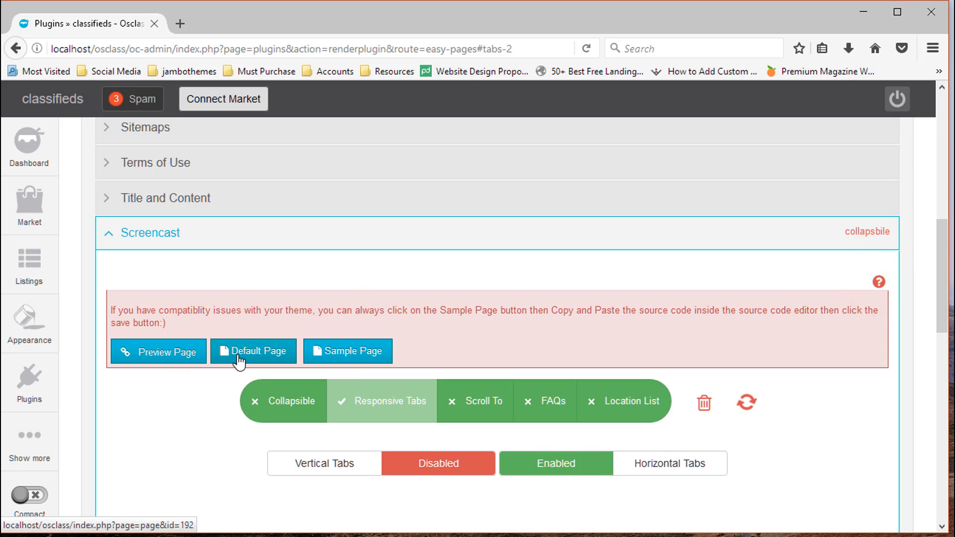
left_click(341, 352)
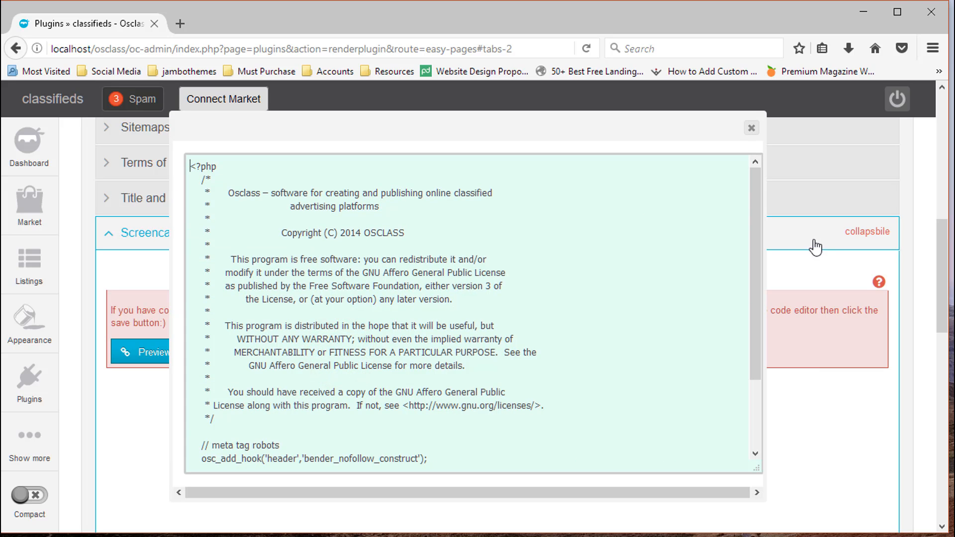
left_click_drag(759, 239, 760, 306)
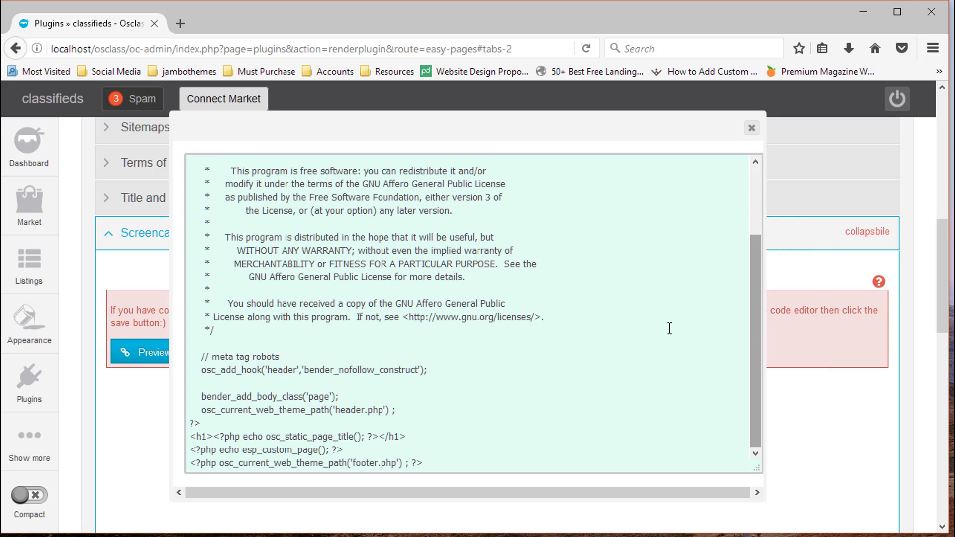
left_click(752, 131)
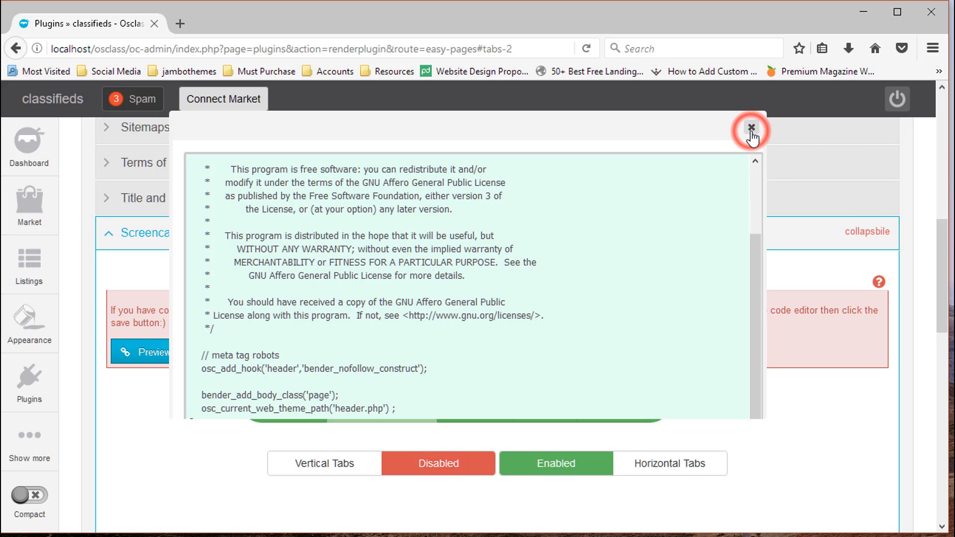
- Open the default page code from the Screencast help, examine it down to the footer include, and close it
left_click_drag(940, 258, 940, 282)
scroll(942, 288, "up", 1)
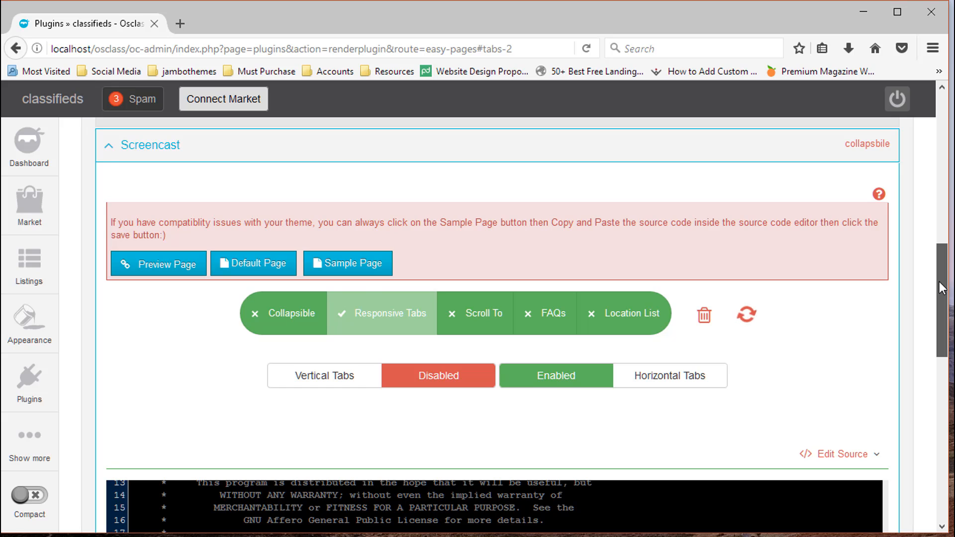
left_click(247, 273)
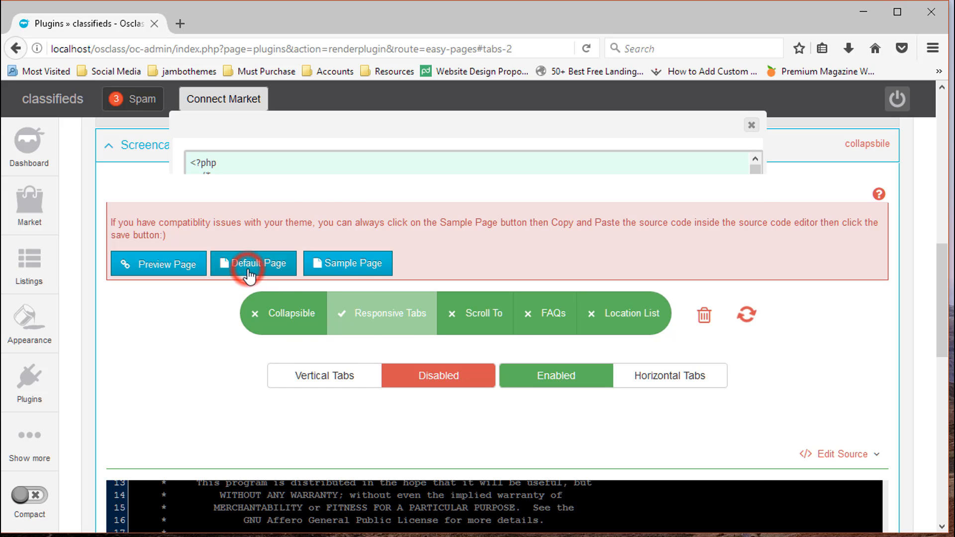
left_click(383, 311)
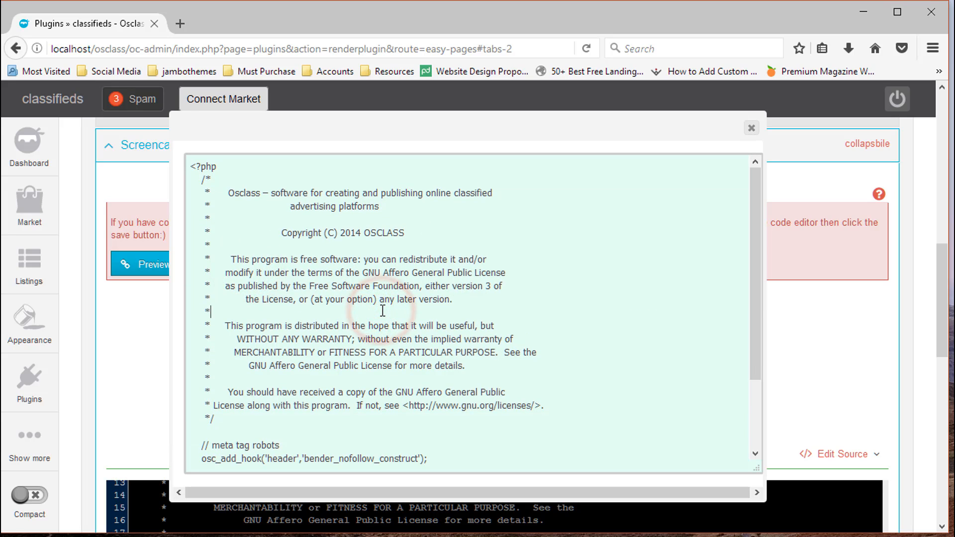
key("ctrl+a")
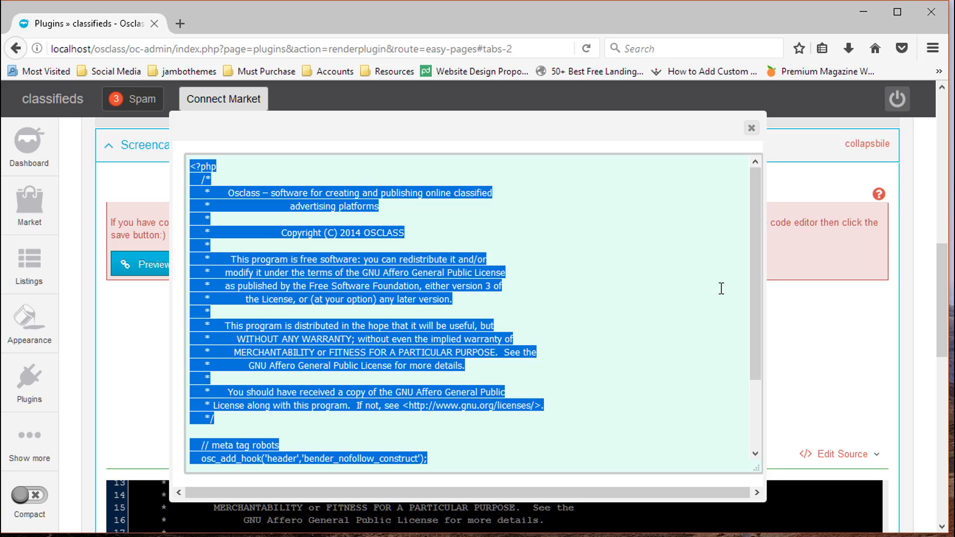
left_click_drag(757, 273, 752, 393)
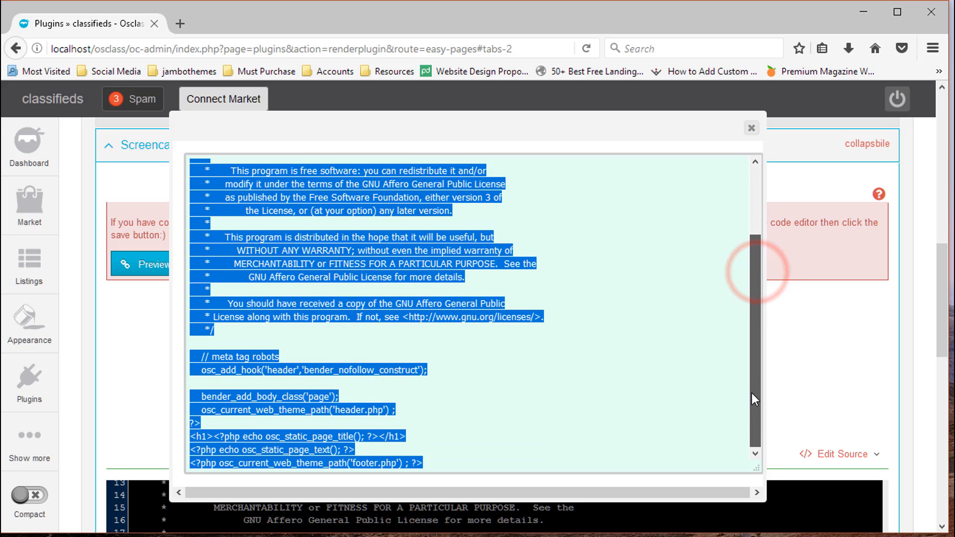
left_click(444, 392)
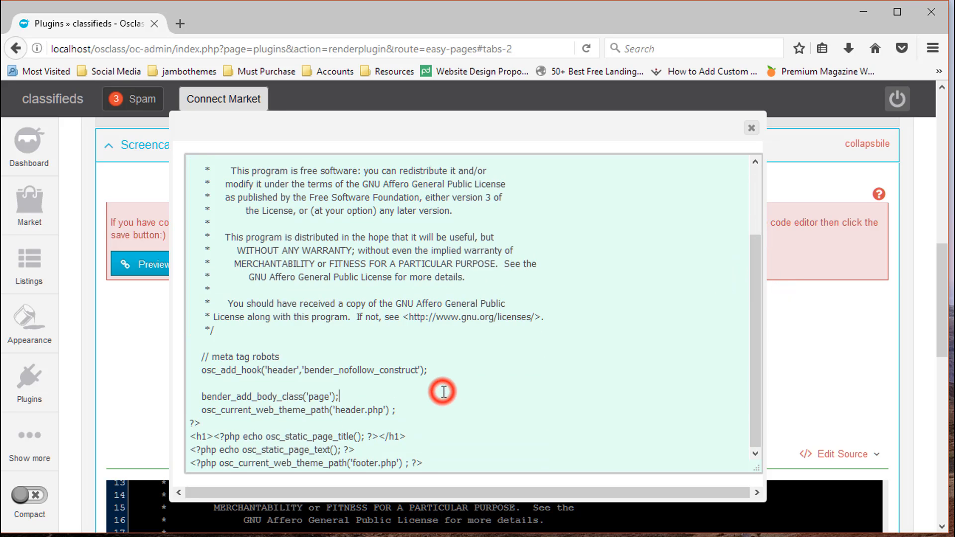
left_click(752, 130)
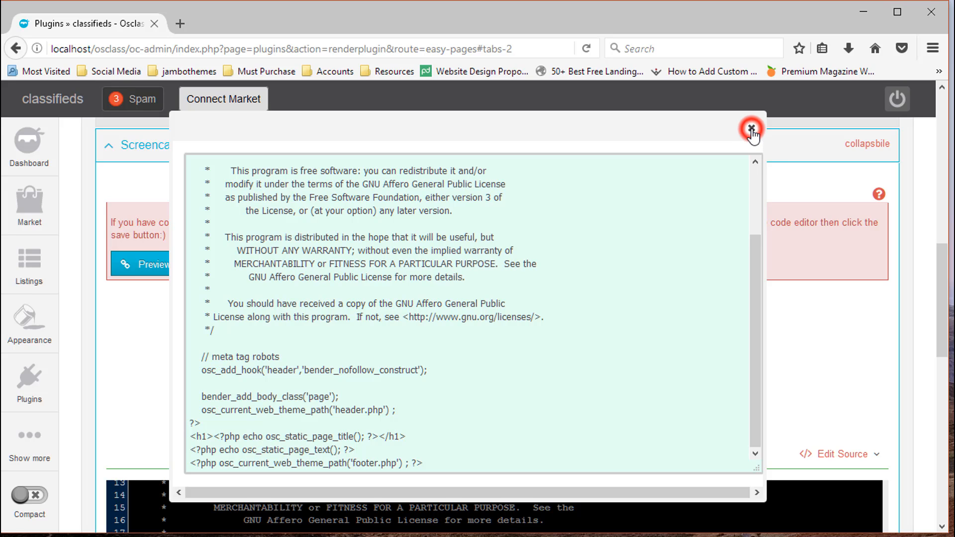
scroll(942, 283, "down", 5)
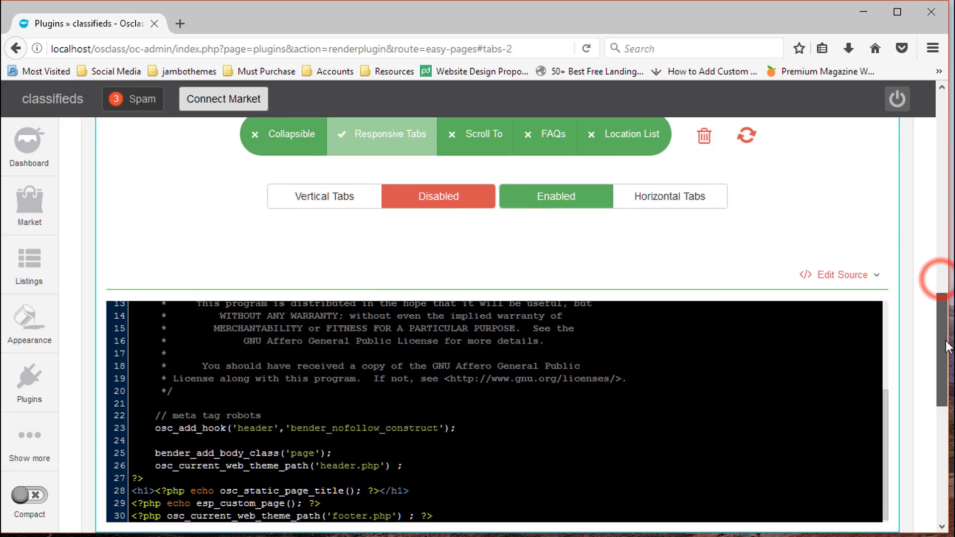
- Replace the Screencast page's entire source code with the copied default page code
left_click(470, 376)
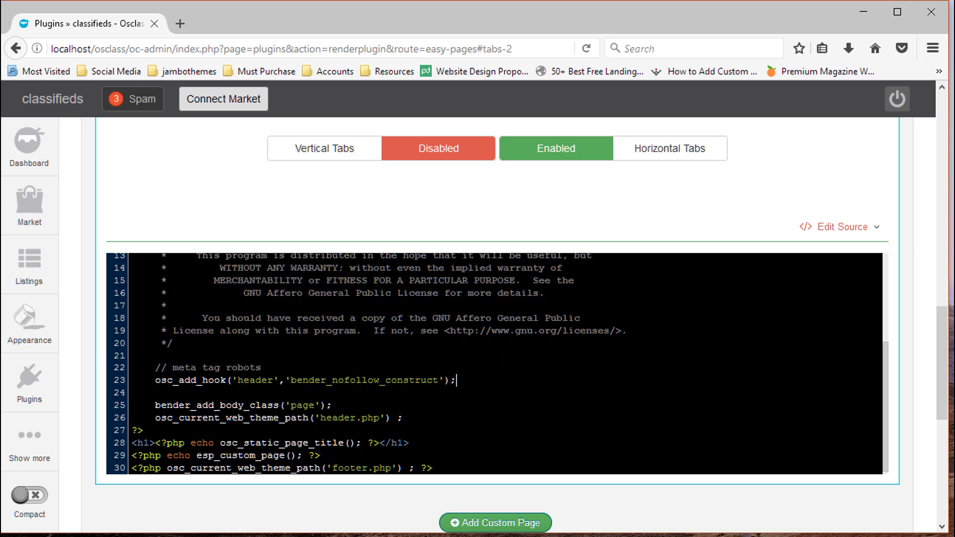
key("ctrl+a")
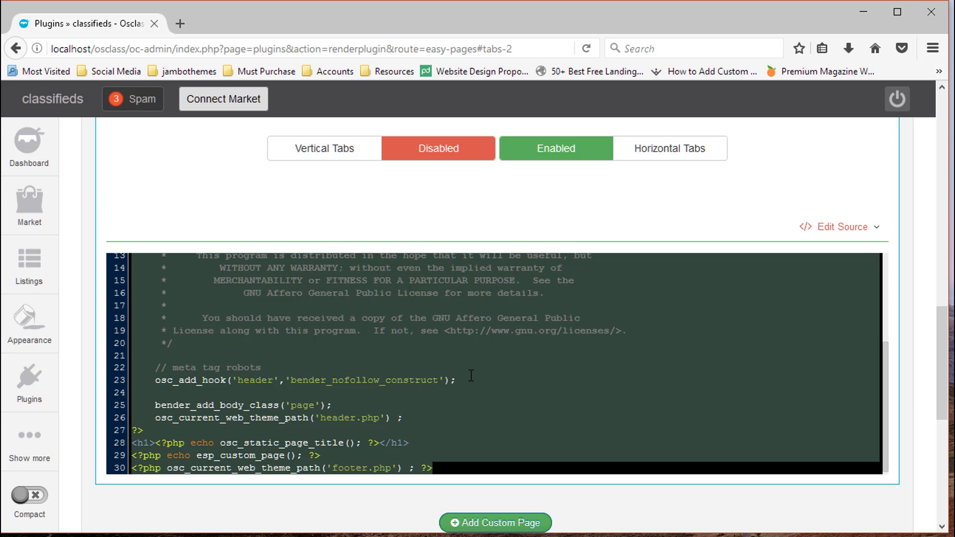
key("ctrl+v")
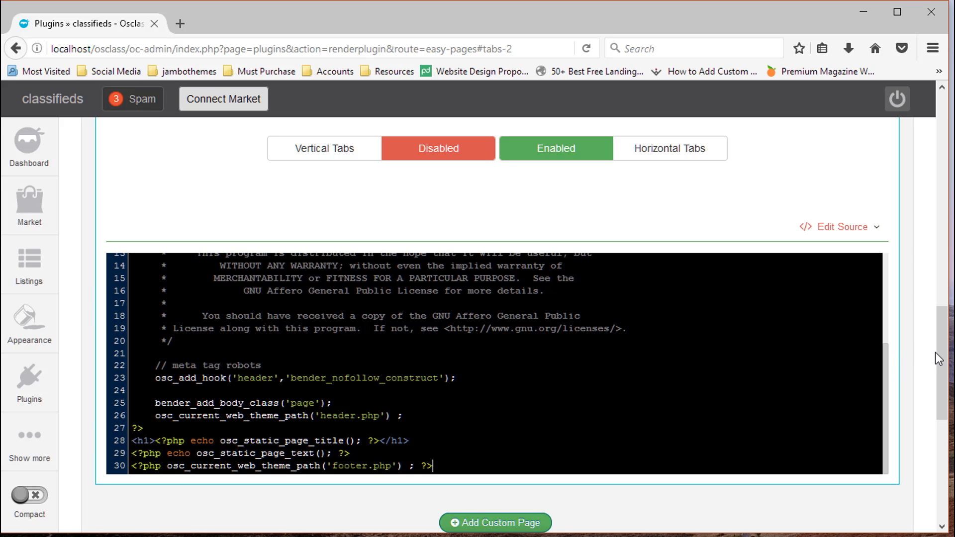
mouse_move(935, 352)
left_mouse_down()
mouse_move(933, 318)
mouse_move(934, 356)
left_mouse_up()
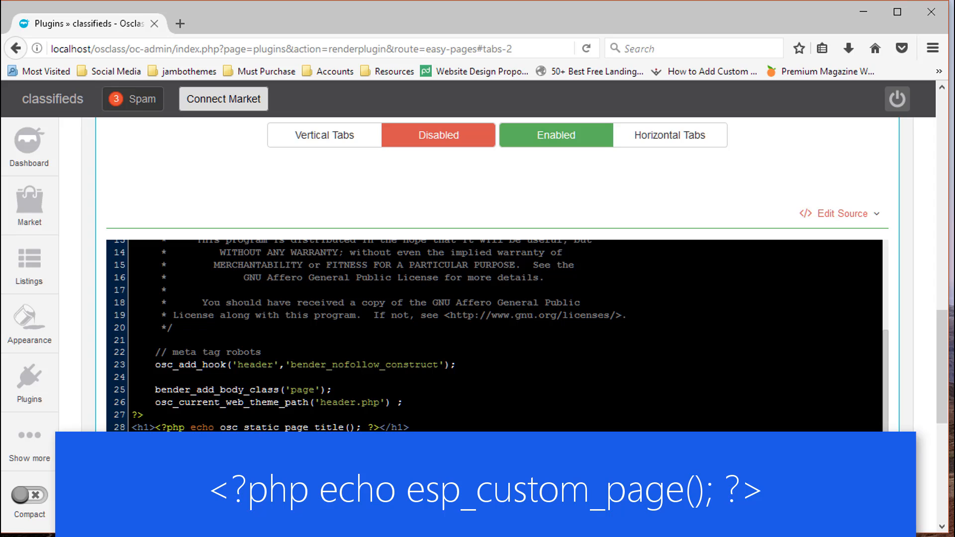
- Open the Screencast page's sample code, examine its esp_custom_page() line near the end, and close it
left_click_drag(944, 343, 940, 259)
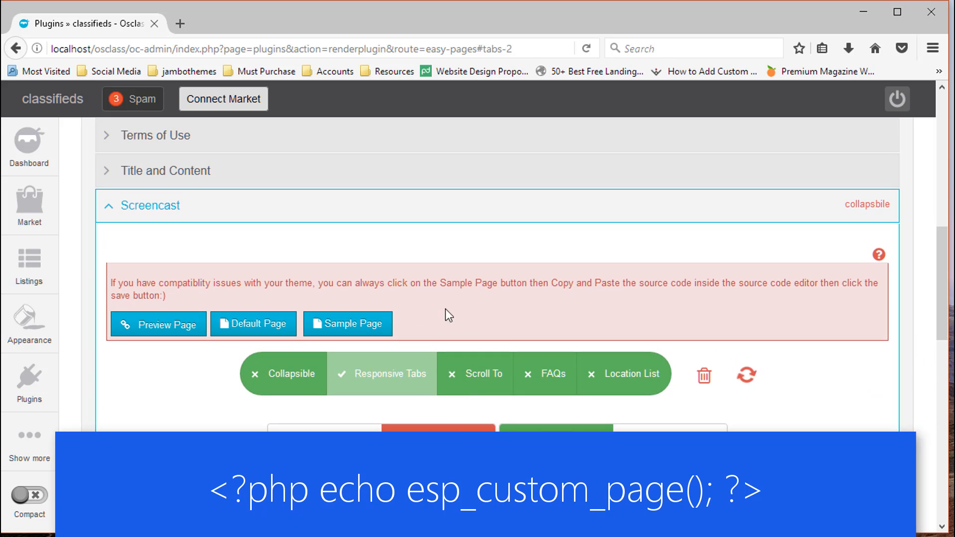
left_click(378, 323)
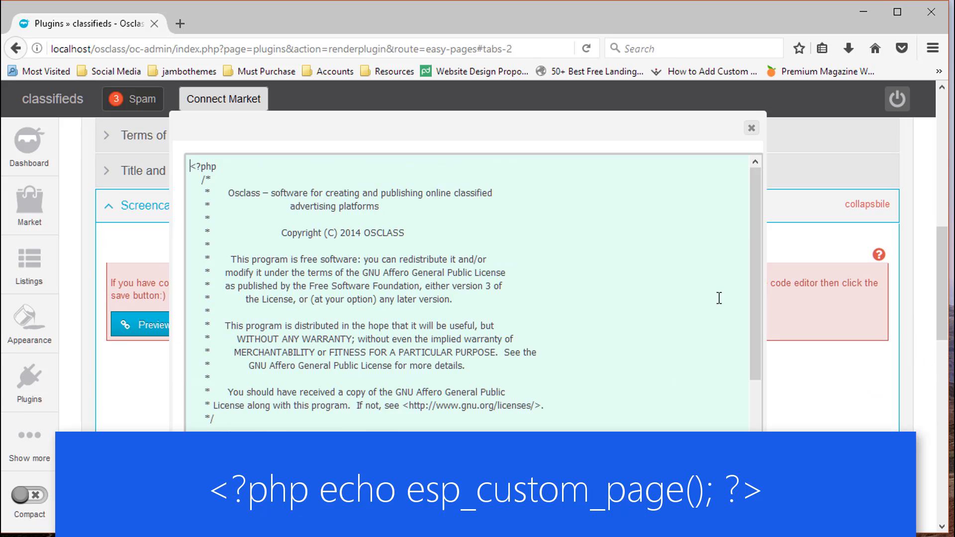
left_click_drag(755, 329, 756, 394)
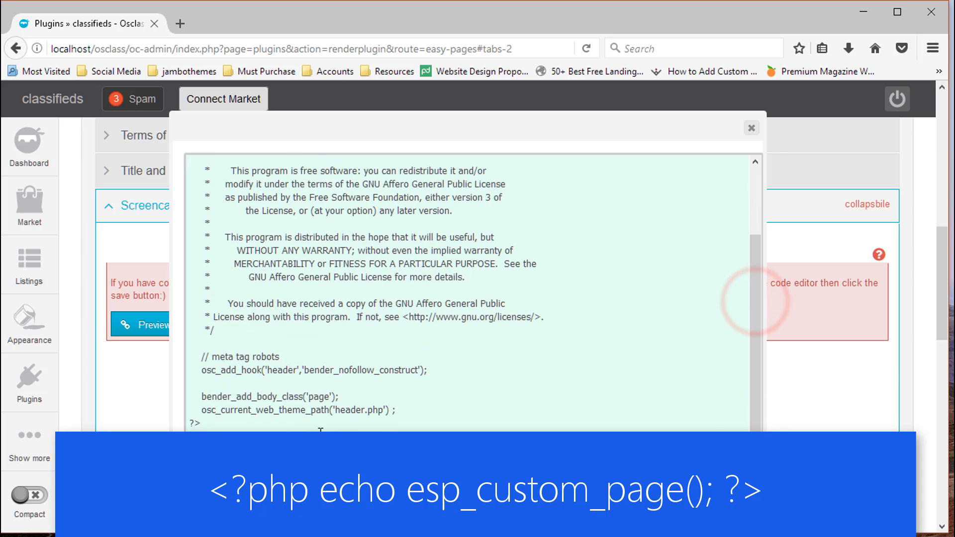
left_click(347, 451)
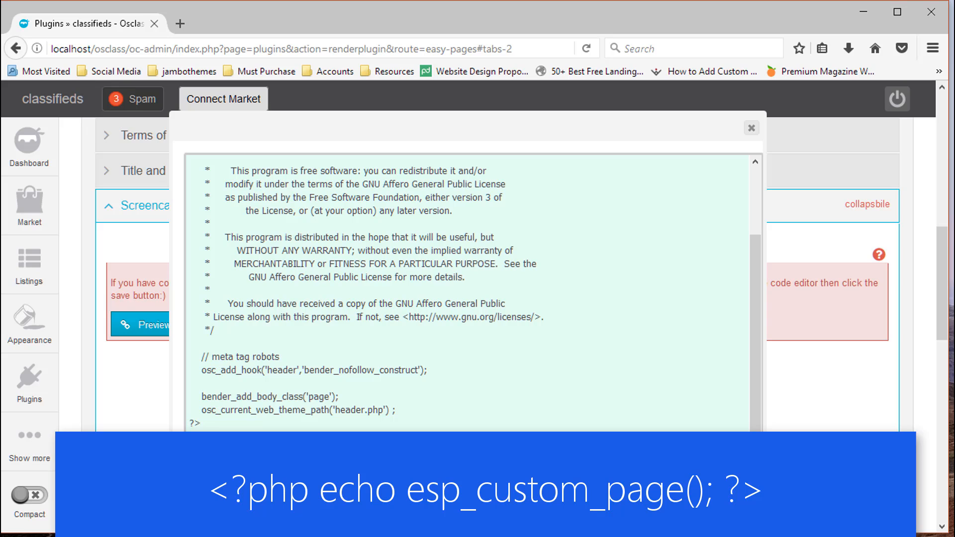
left_click(752, 128)
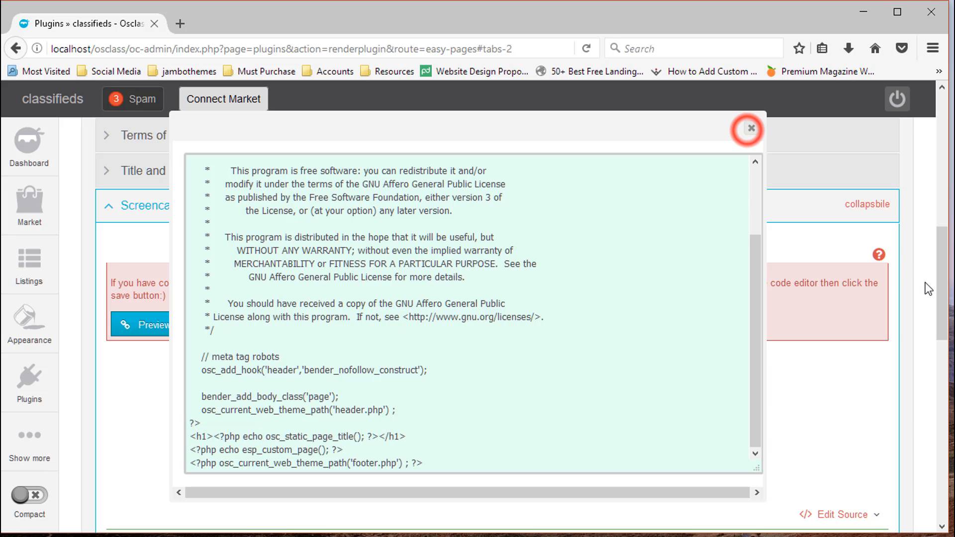
- Replace line 29 of the Screencast source with <?php echo esp_custom_page(); ?> and save the changes
left_click_drag(944, 298, 945, 377)
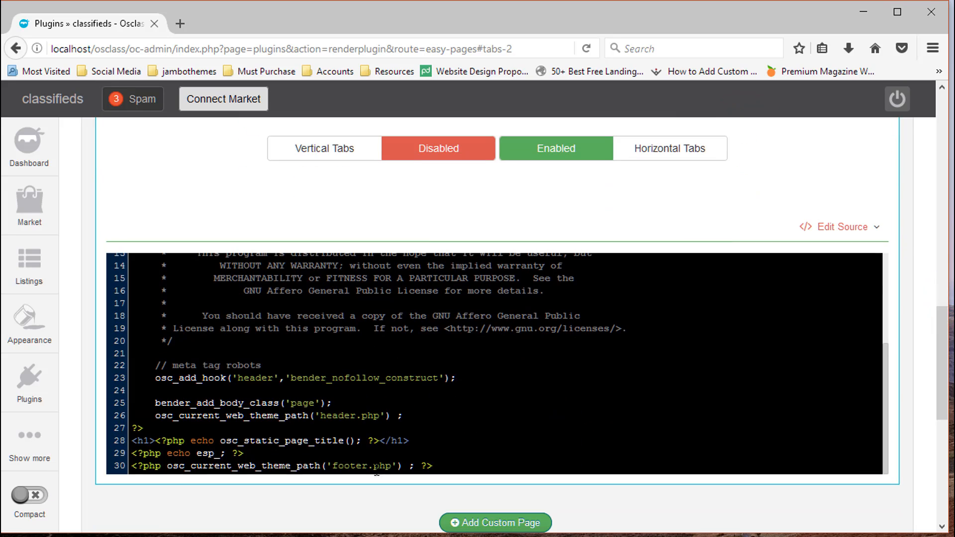
triple_click(257, 454)
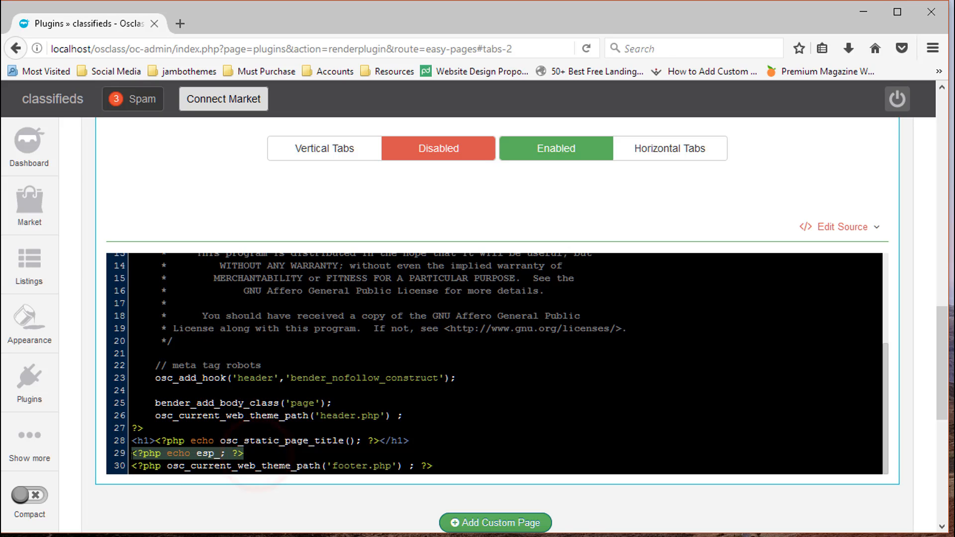
type("<?php echo esp_custom_page(); ?>")
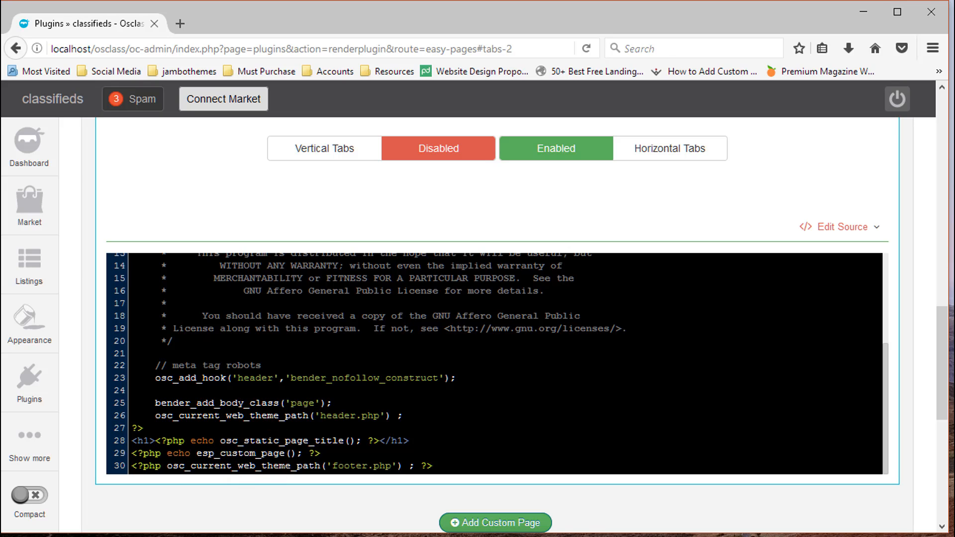
left_click_drag(940, 320, 941, 367)
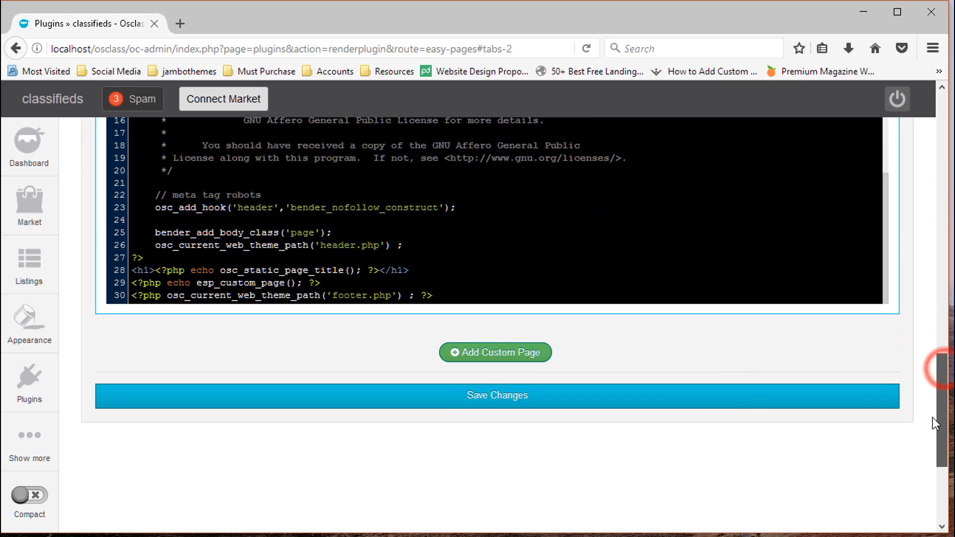
left_click(730, 404)
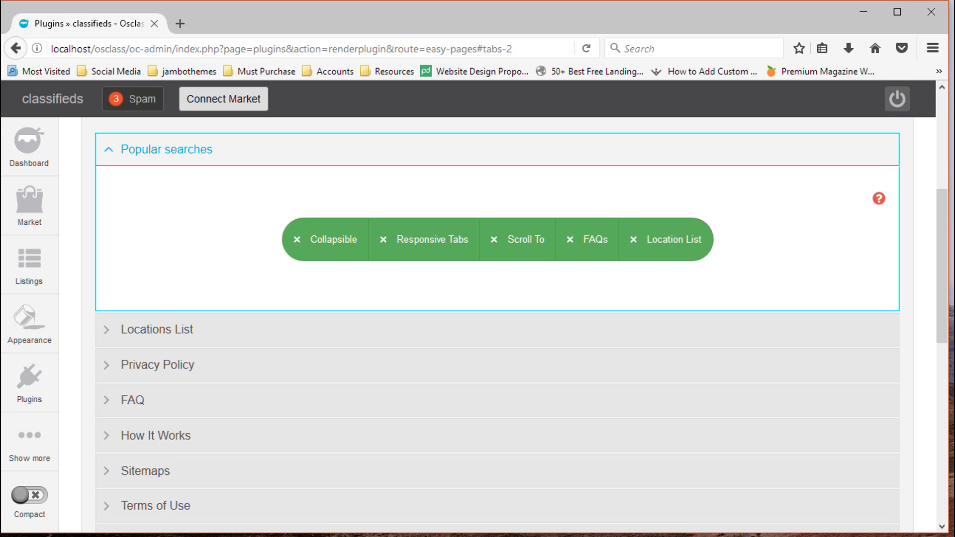
- Expand the Screencast page and its source code again, and examine the saved code down to the footer include
left_click_drag(950, 256, 948, 347)
left_click(862, 314)
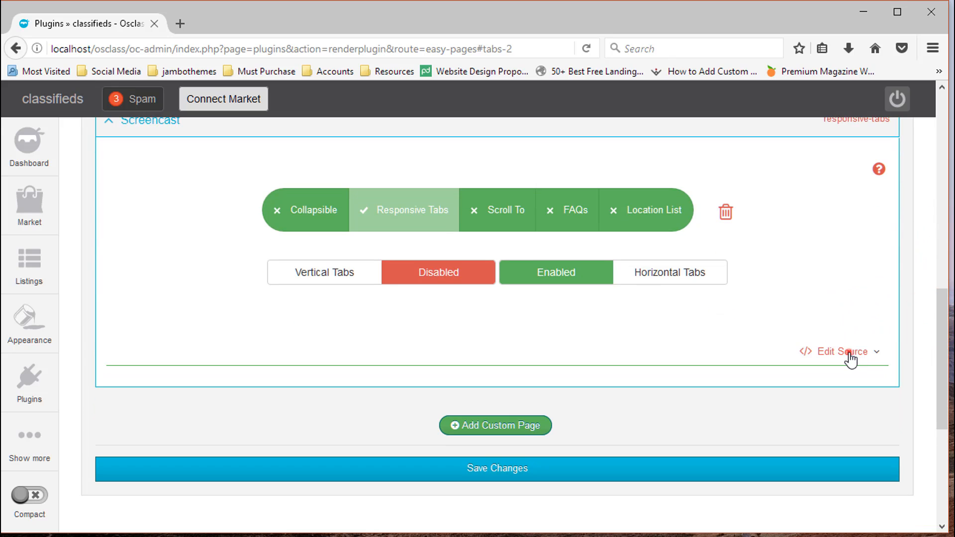
left_click(850, 353)
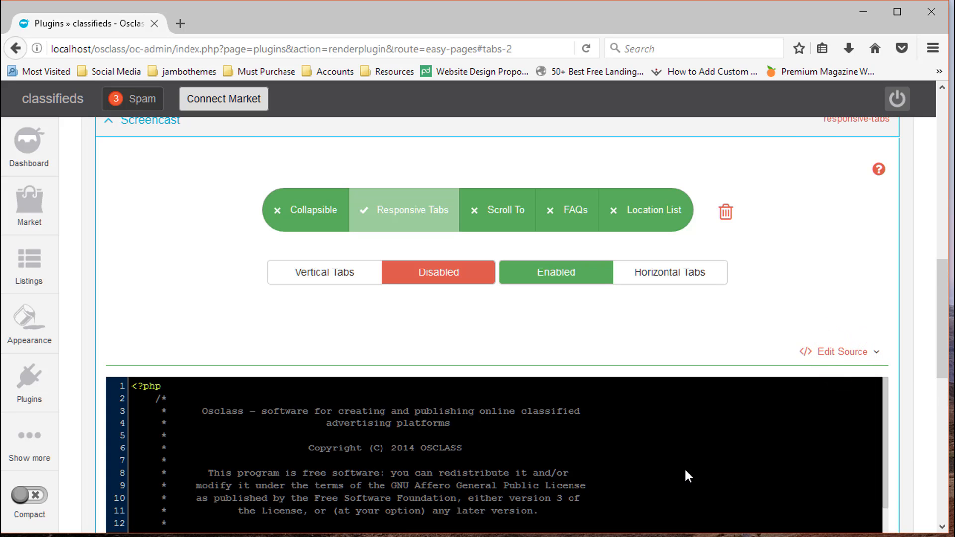
scroll(936, 361, "down", 3)
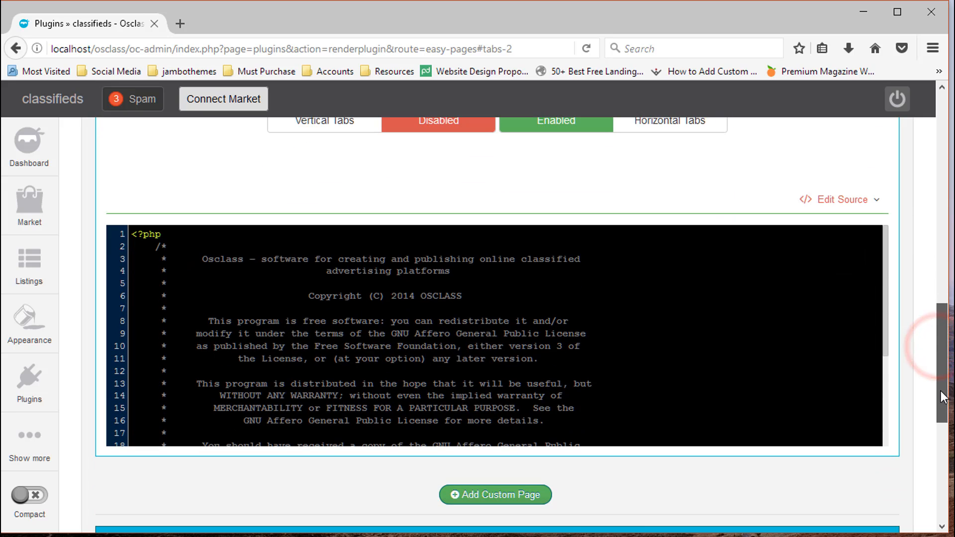
left_click(884, 337)
scroll(889, 398, "down", 3)
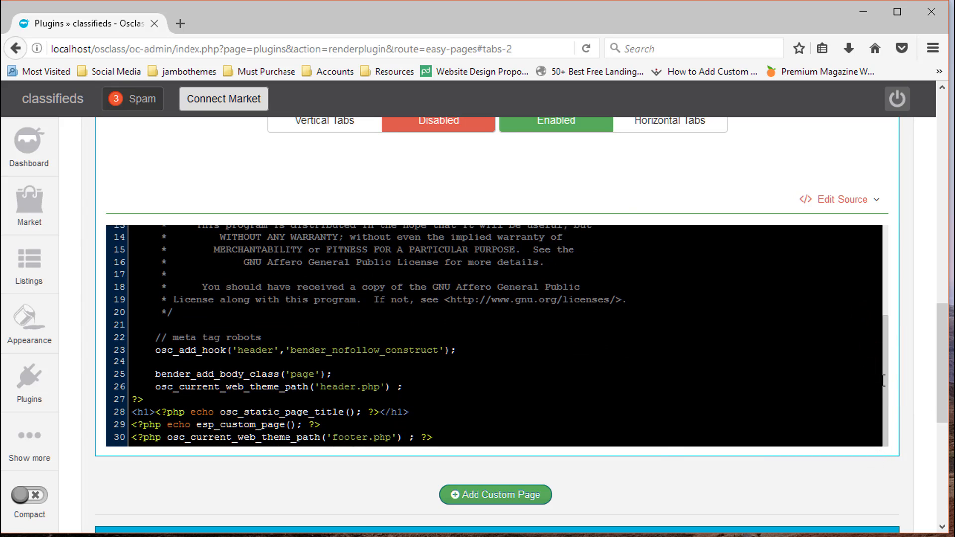
scroll(886, 380, "up", 4)
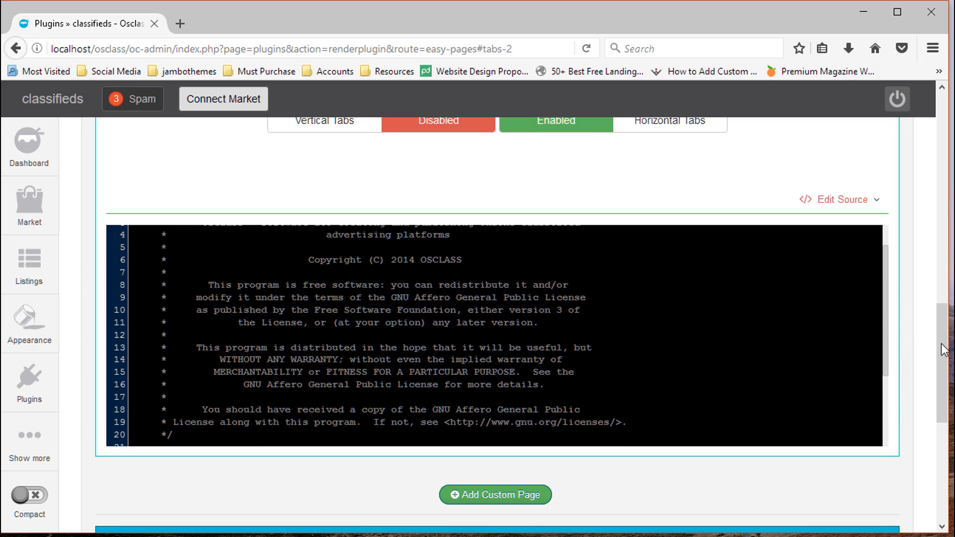
- Show the Screencast page's compatibility help, then return to its source code
left_click_drag(942, 344, 935, 259)
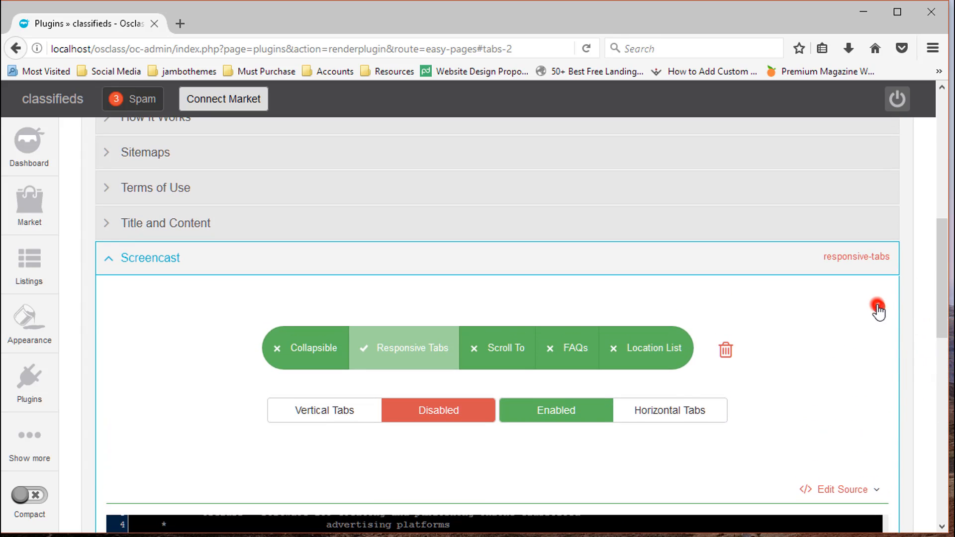
left_click(879, 307)
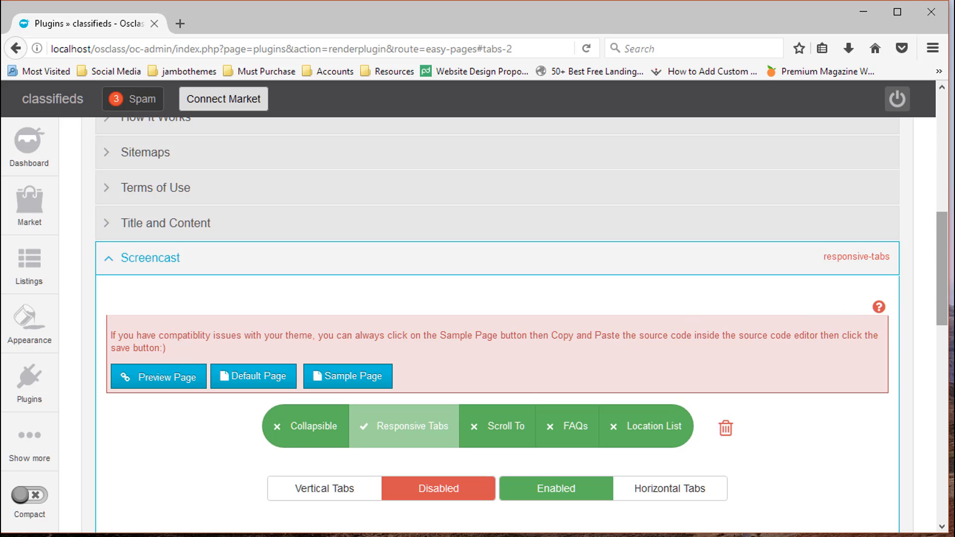
left_click_drag(940, 272, 943, 414)
scroll(924, 387, "up", 3)
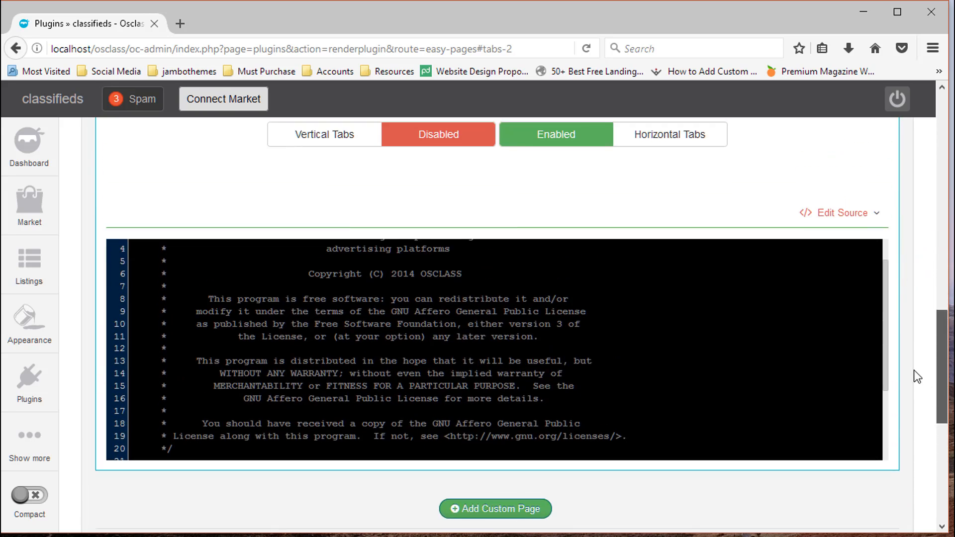
- Open the site's Pages list in a new browser tab and switch to it
mouse_move(42, 459)
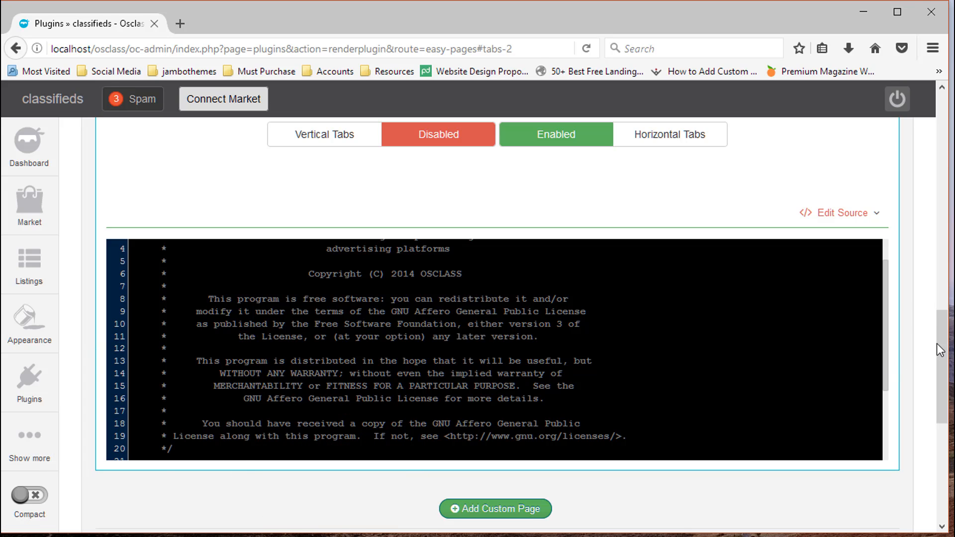
left_click_drag(942, 348, 941, 394)
mouse_move(28, 450)
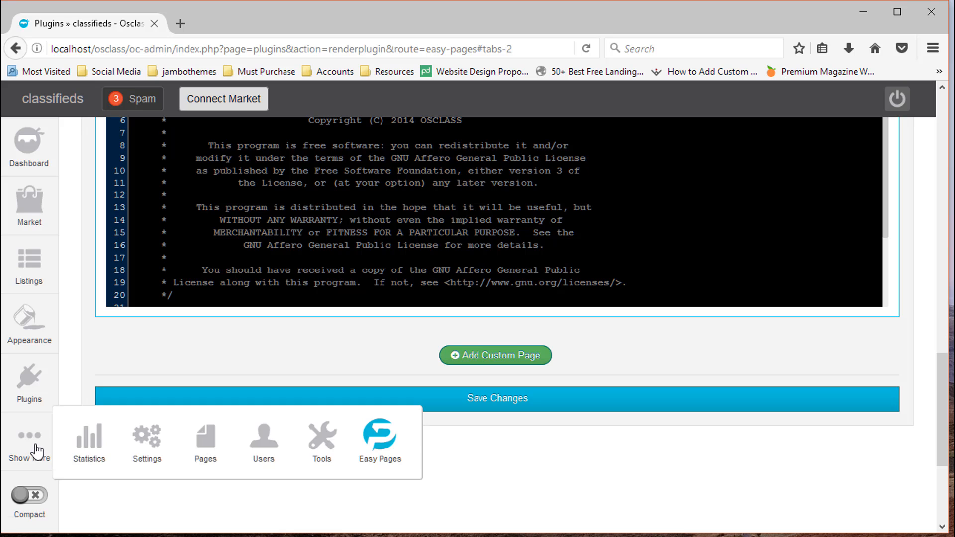
right_click(214, 455)
left_click(237, 306)
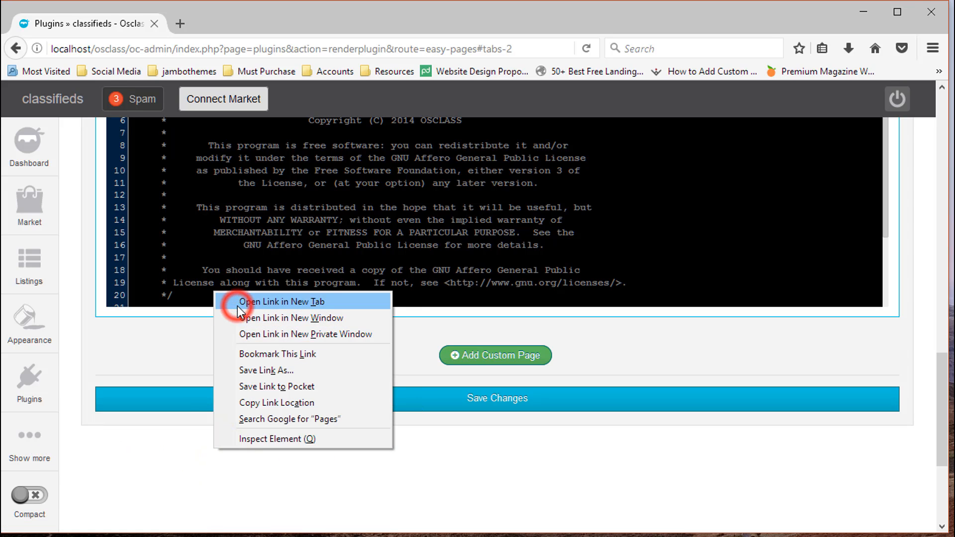
left_click(247, 22)
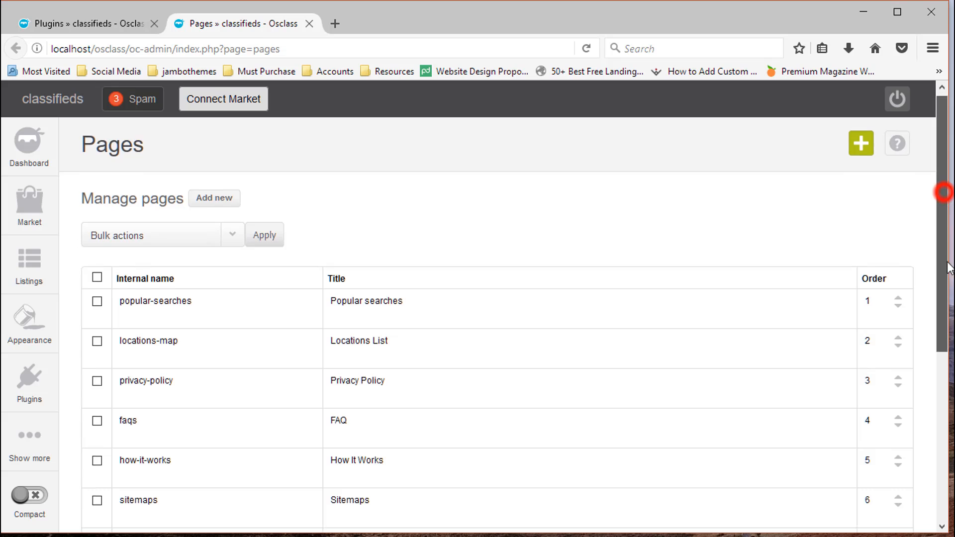
- Open the screencast page for editing and go to its Description editor
scroll(948, 194, "down", 5)
mouse_move(195, 378)
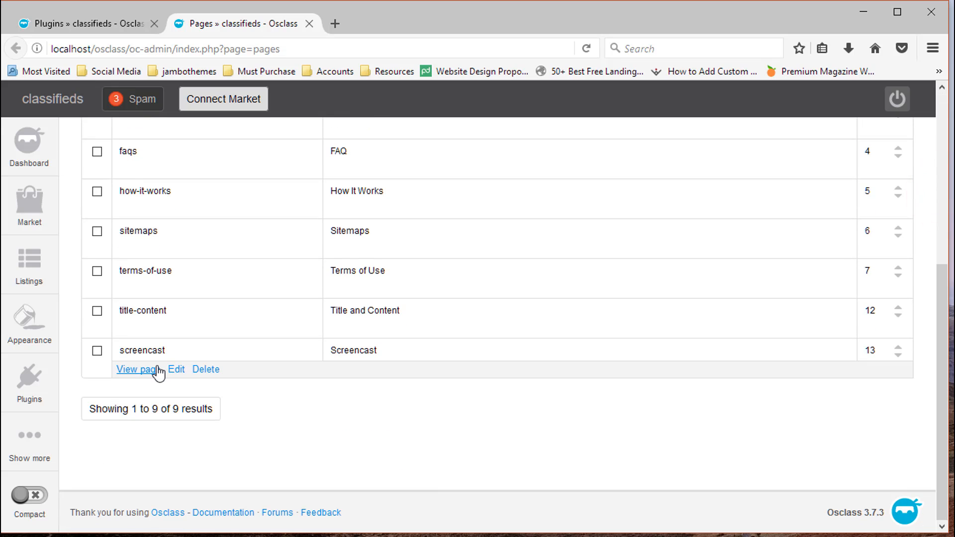
left_click(176, 370)
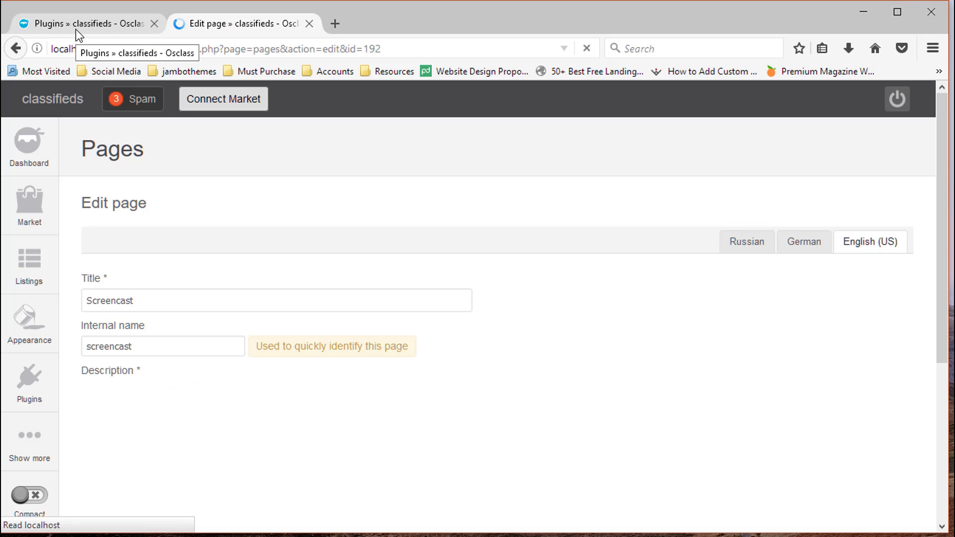
left_click_drag(943, 256, 938, 332)
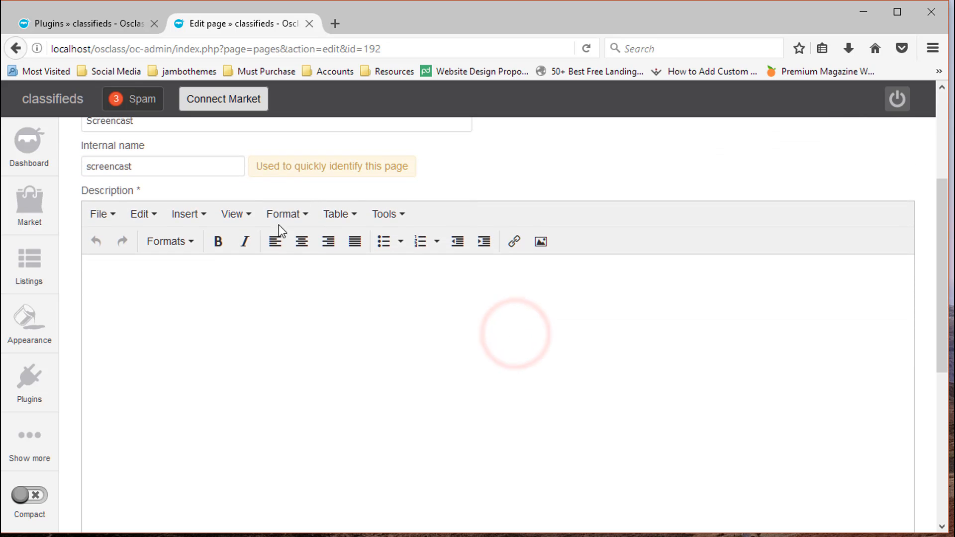
- Return to the Easy Pages plugin tab and open its documentation at section 4.0 Page Content
left_click(100, 31)
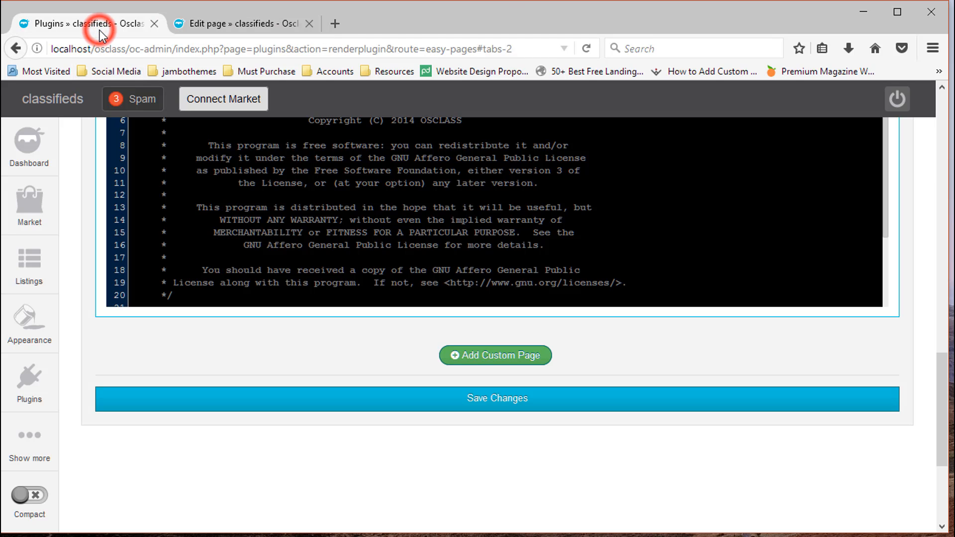
left_click_drag(946, 402, 942, 171)
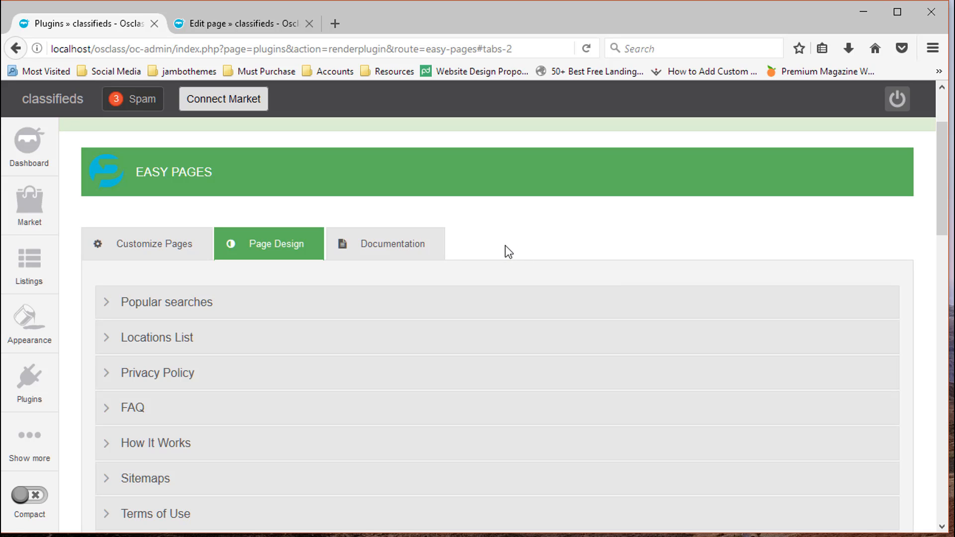
left_click(396, 251)
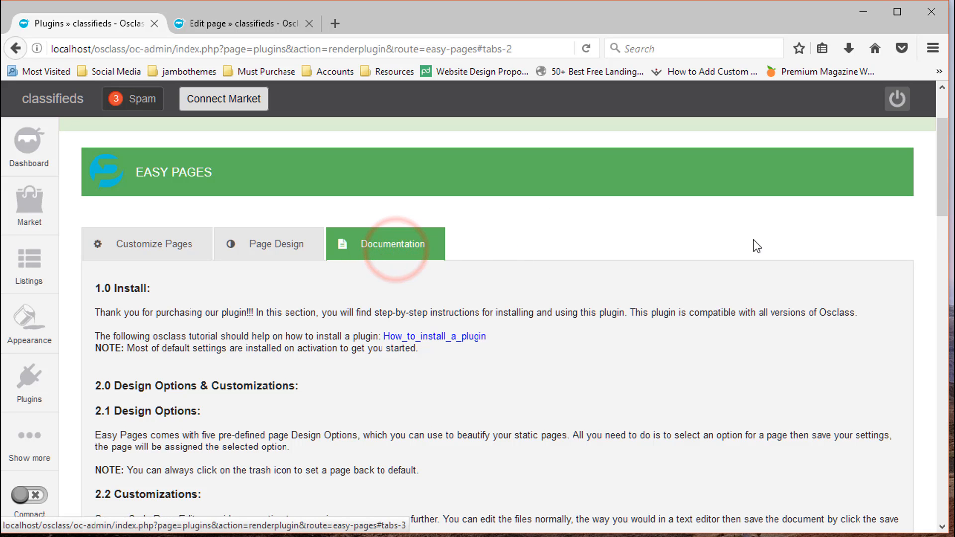
left_click_drag(941, 194, 941, 295)
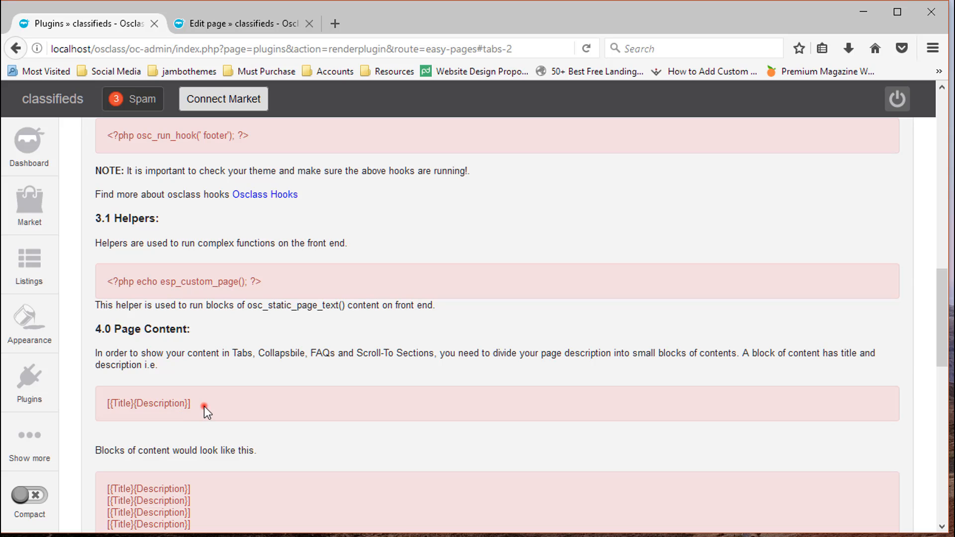
- Examine the [{Title}{Description}] content block format by highlighting it, then return to the Screencast page's Description editor
left_click_drag(204, 406, 92, 404)
left_click(131, 408)
double_click(129, 405)
left_click_drag(186, 404, 92, 408)
left_click(201, 408)
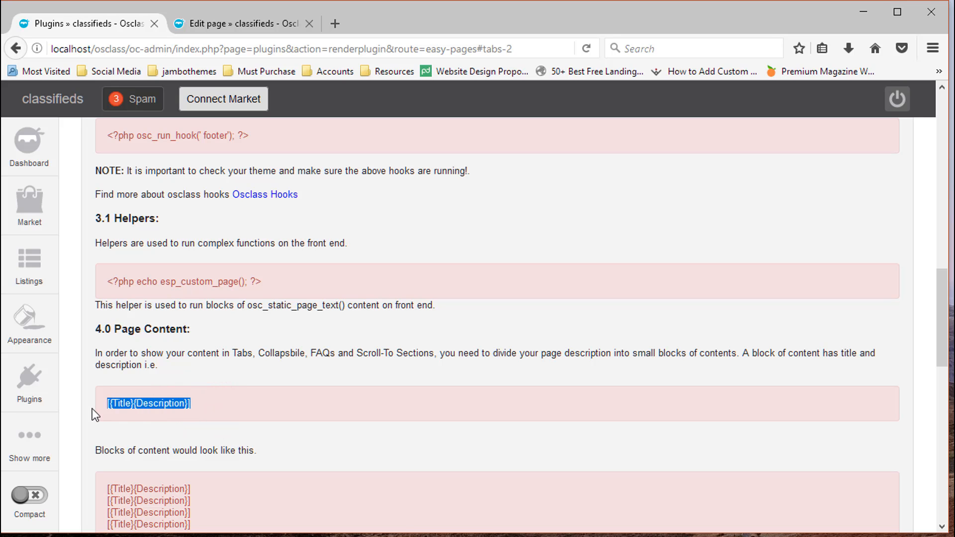
left_click(201, 401)
left_click(224, 24)
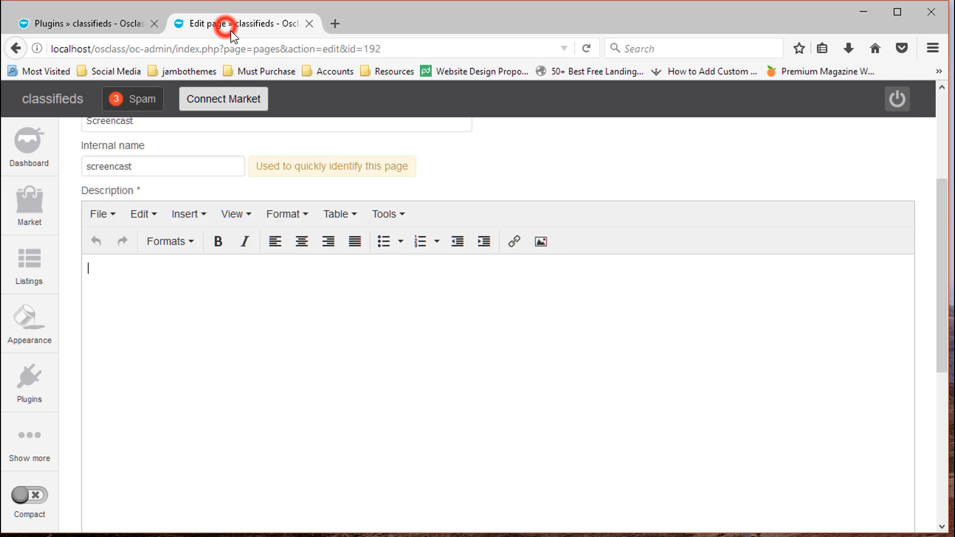
- Enter a pair of square brackets with an empty pair of curly braces inside it in the page description
type("{}")
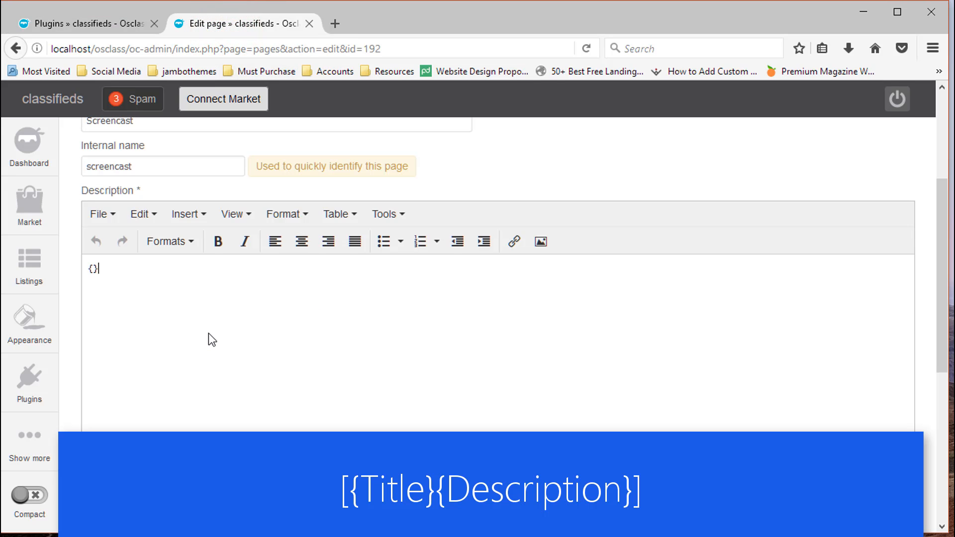
key("BackSpace")
key("BackSpace")
type("[]")
key("BackSpace")
key("BackSpace")
type("[]")
key("BackSpace")
key("BackSpace")
type("[]")
key("Left")
type("{}")
key("BackSpace")
key("BackSpace")
type("[]")
key("BackSpace")
key("Delete")
type("{}")
- Fill the curly braces with Title and add a second pair containing Description, forming [{Title}{Description}]
type("T")
type("Itel")
key("BackSpace")
key("BackSpace")
key("BackSpace")
key("BackSpace")
type("itl")
type("e")
type("[")
key("BackSpace")
key("BackSpace")
type("{}")
key("Left")
type("Der")
key("BackSpace")
key("BackSpace")
type("escription")
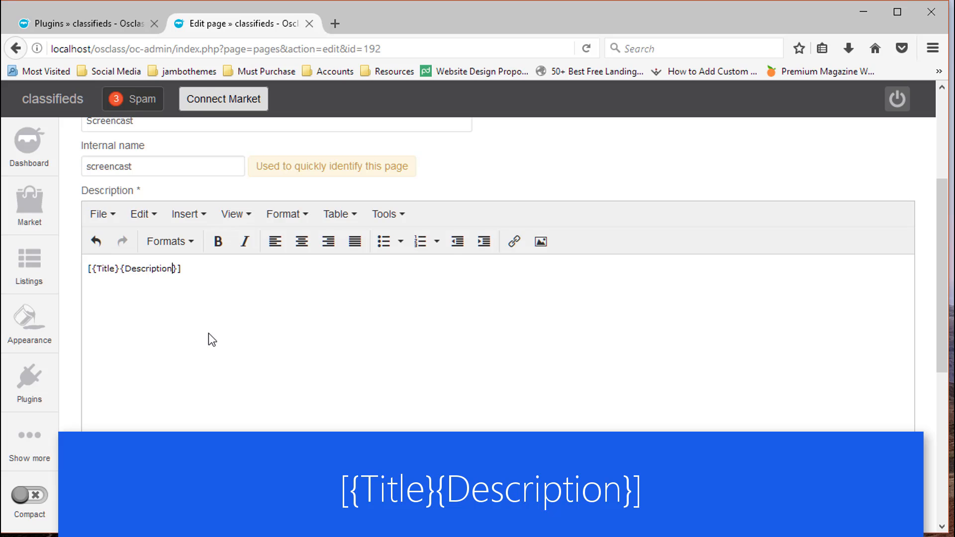
- Duplicate the [{Title}{Description}] block four times on separate lines below the original
left_click_drag(187, 271, 74, 276)
key("ctrl+c")
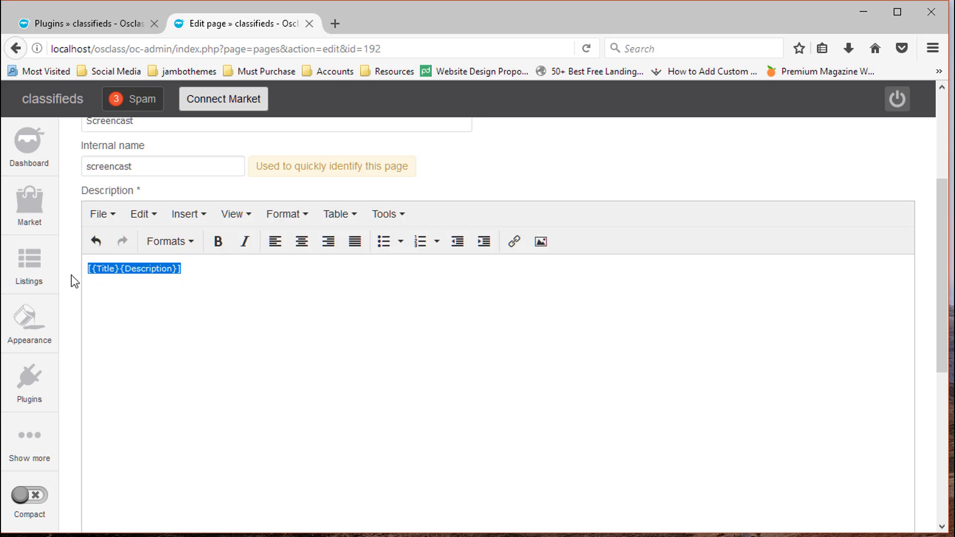
left_click(192, 267)
key("Return")
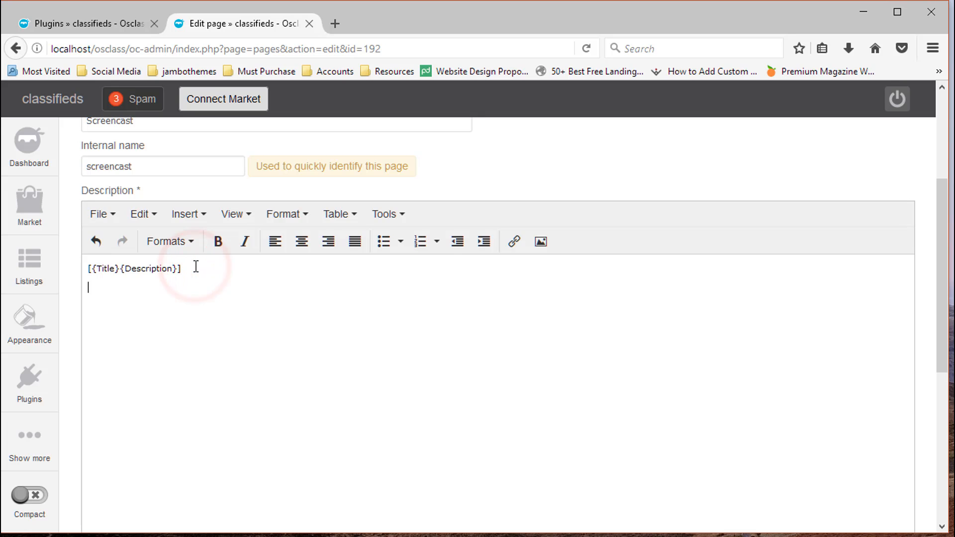
key("ctrl+v")
key("ctrl+v")
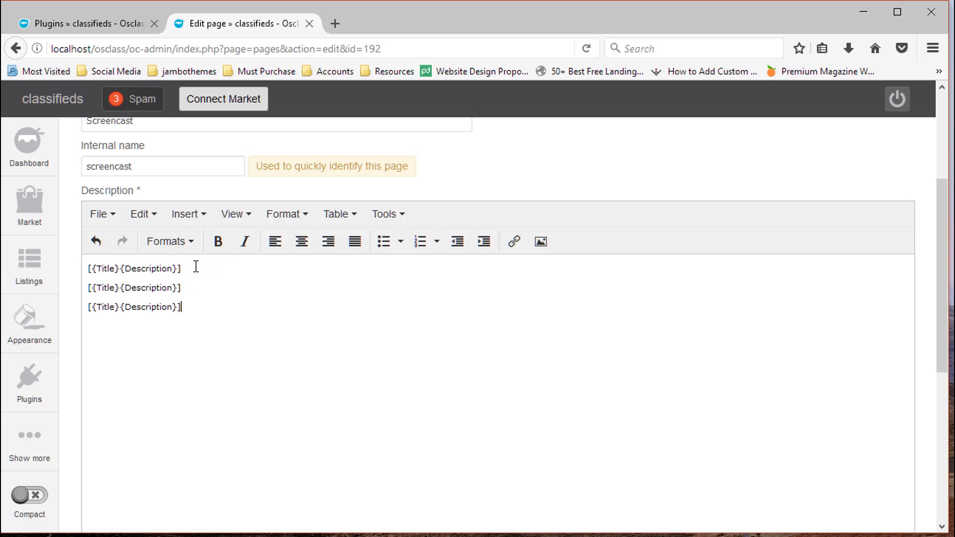
key("ctrl+v")
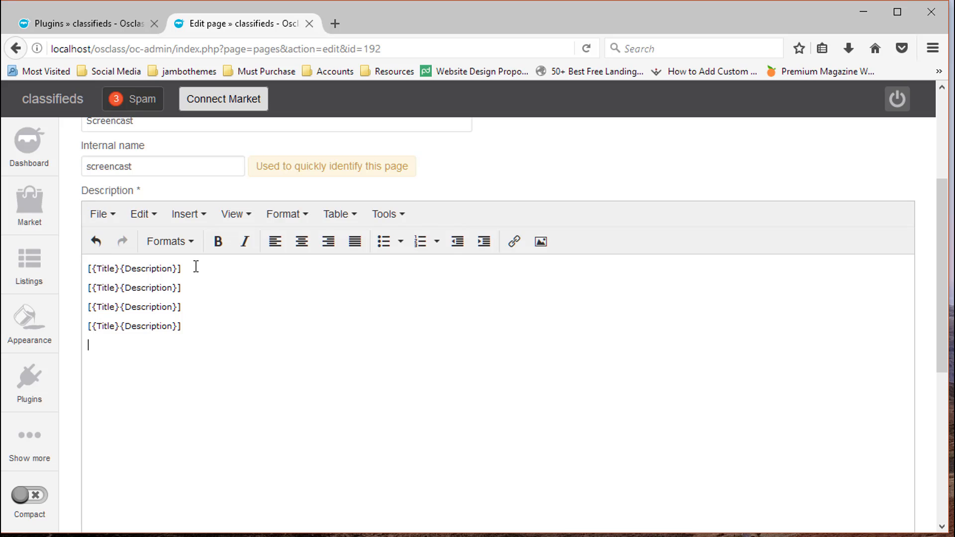
key("ctrl+v")
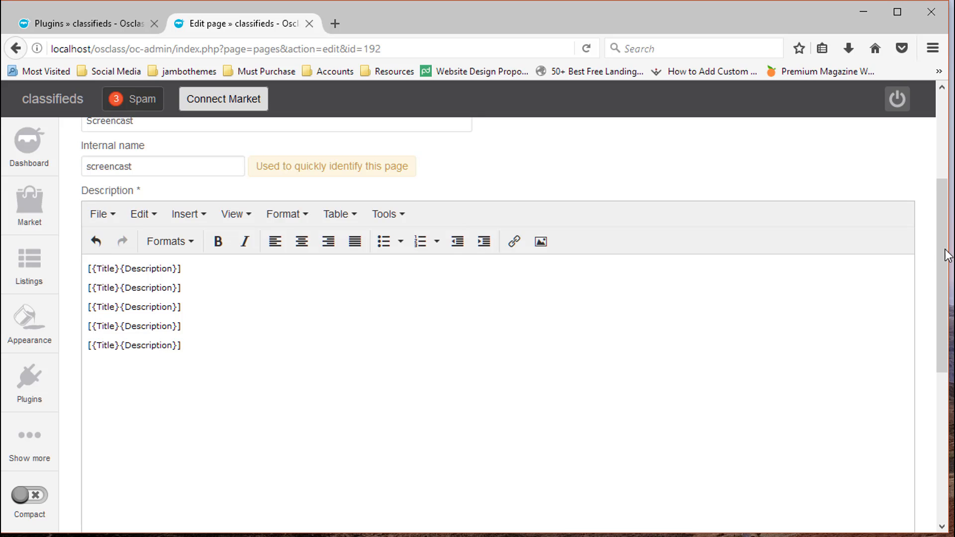
- Examine the first three content blocks in the description by highlighting them one at a time
left_click_drag(944, 250, 949, 287)
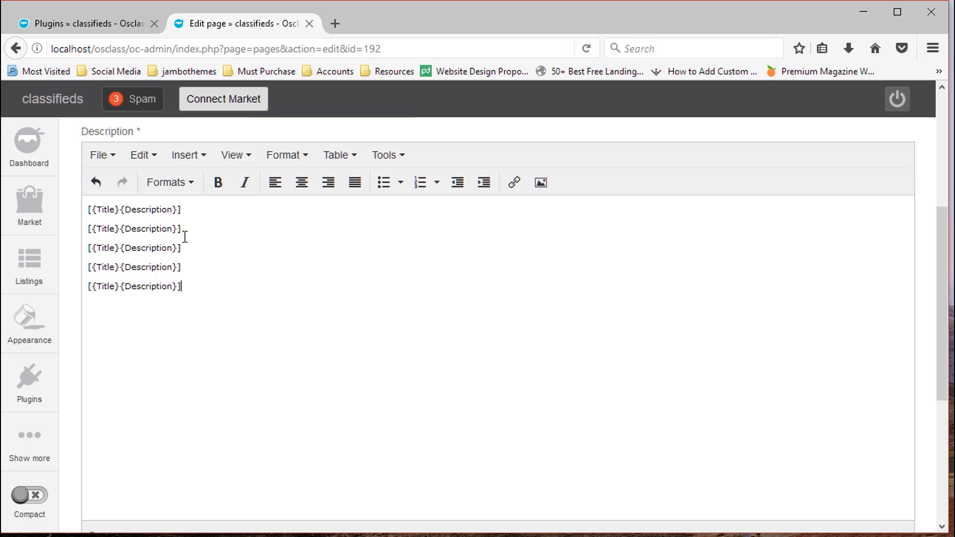
left_click_drag(190, 211, 80, 215)
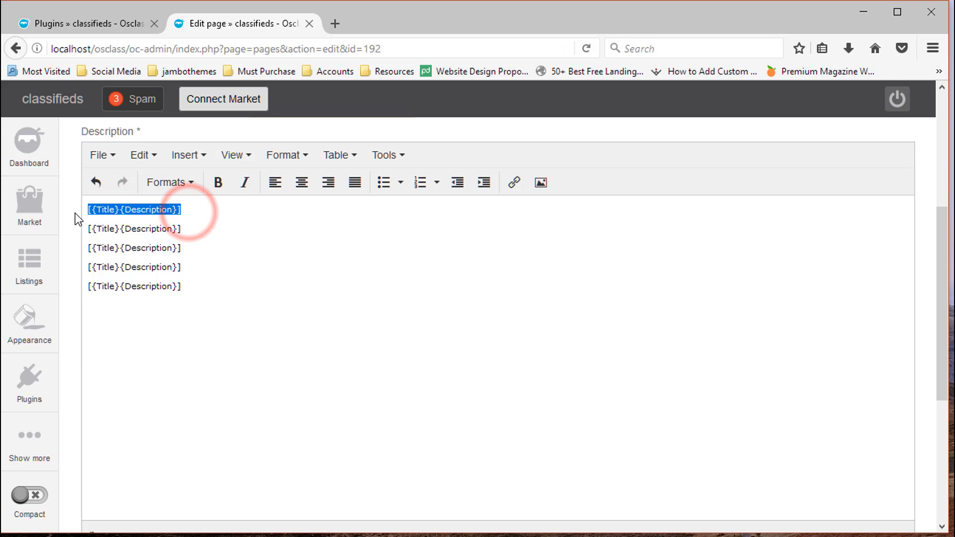
left_click_drag(198, 230, 89, 236)
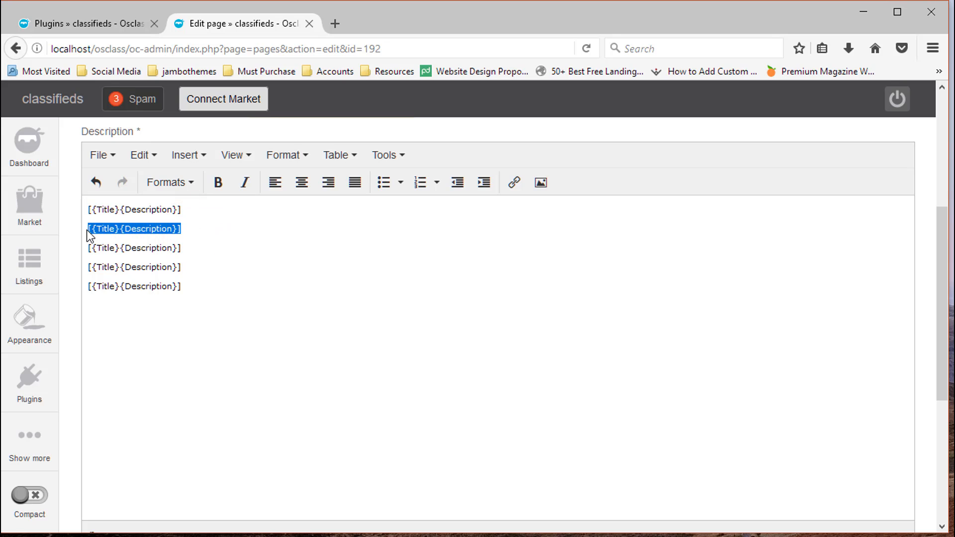
left_click_drag(190, 250, 88, 252)
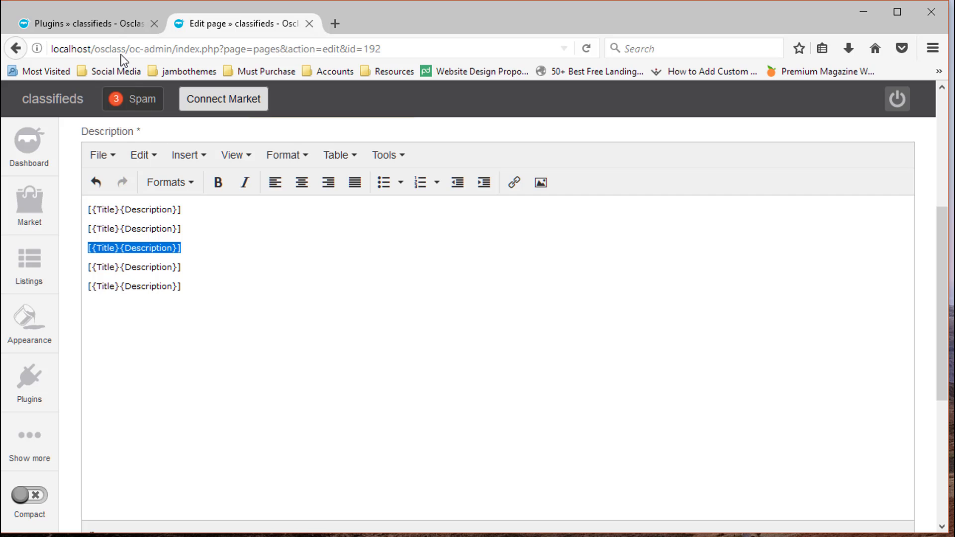
- Copy the four-line [{Title}{Description}] example from the Easy Pages documentation and replace the page's whole description with it
left_click(109, 28)
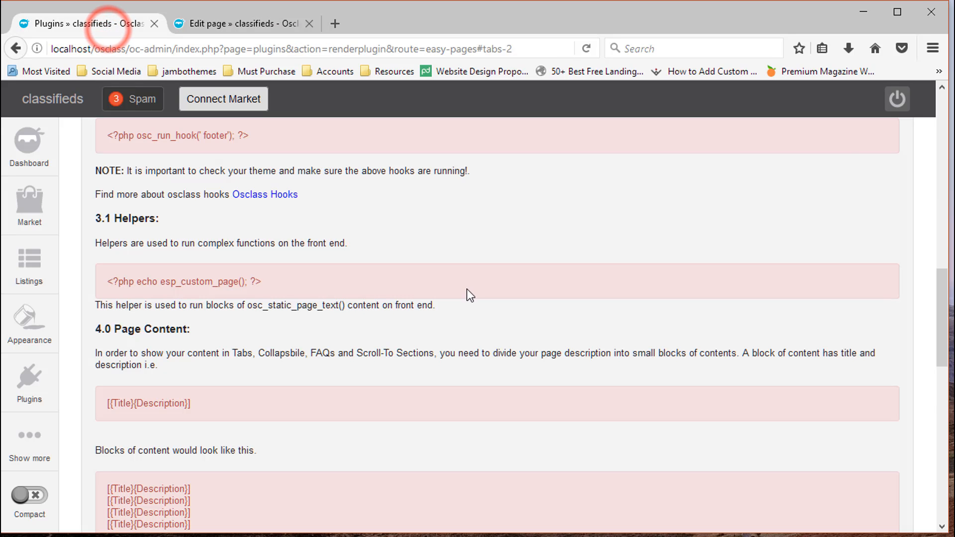
left_click_drag(939, 309, 944, 424)
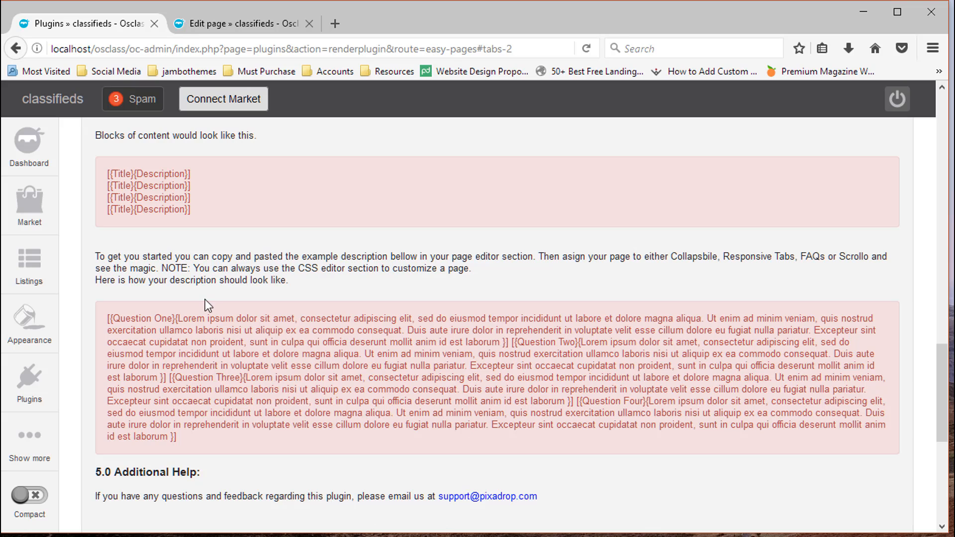
left_click_drag(196, 209, 98, 173)
key("ctrl+c")
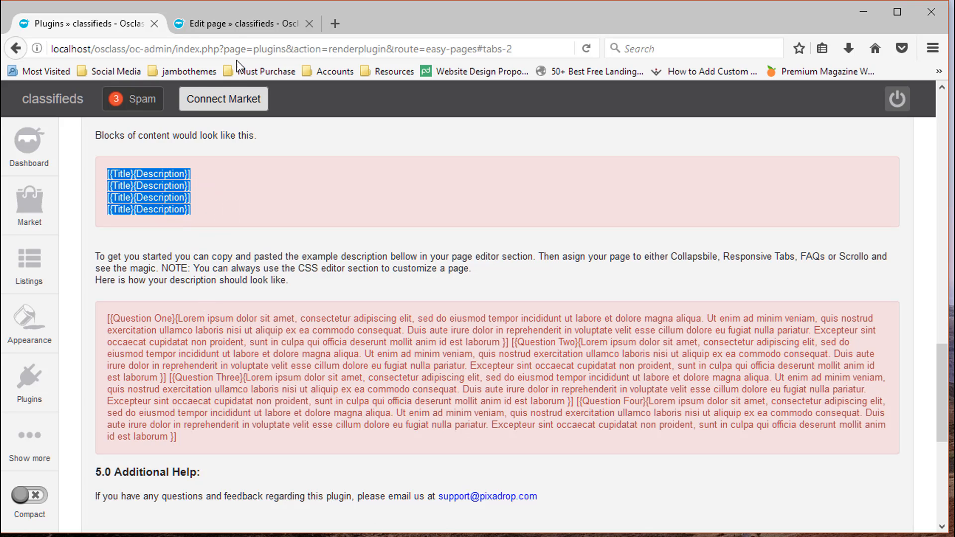
left_click(263, 22)
left_click_drag(205, 292, 87, 207)
key("ctrl+v")
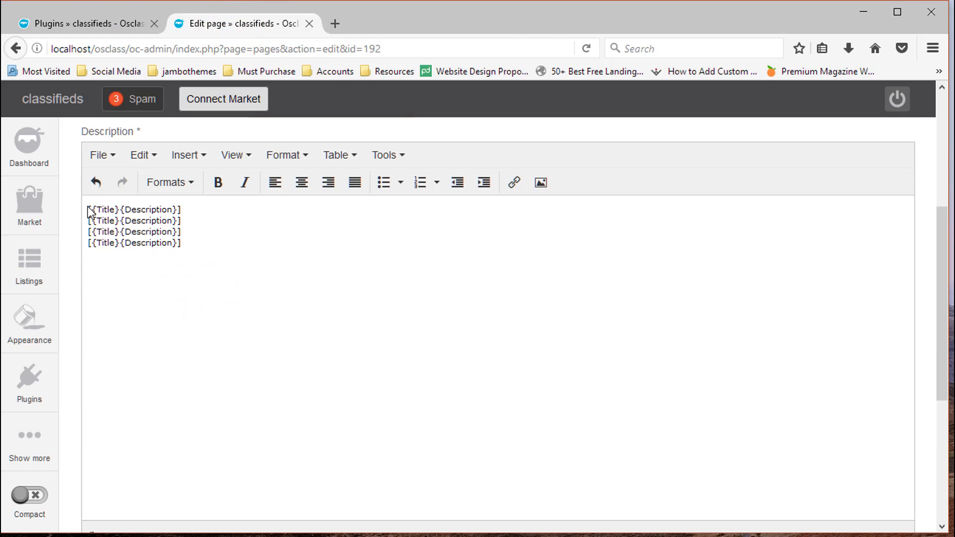
- Extend the four block titles to Title One, Title Two, Title Three and Title Foru
left_click(116, 210)
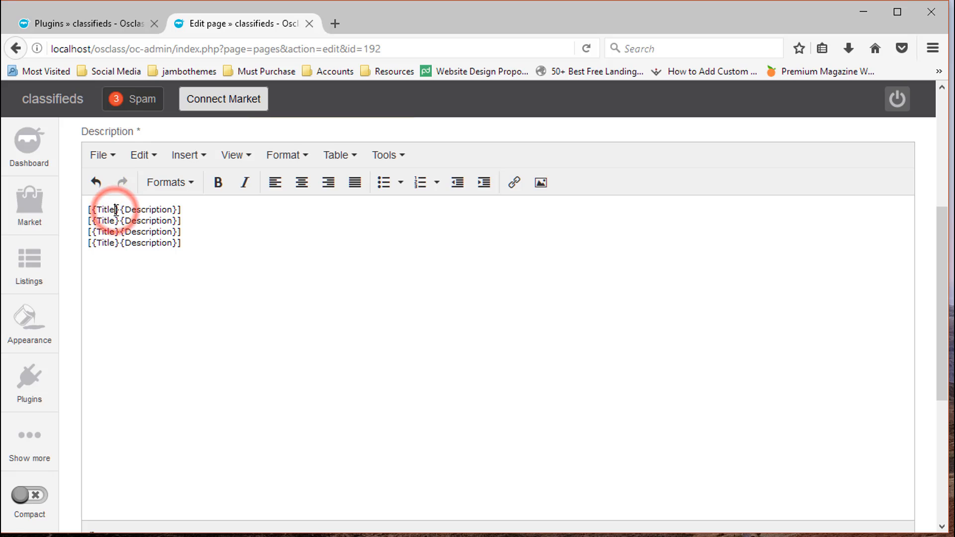
type("One")
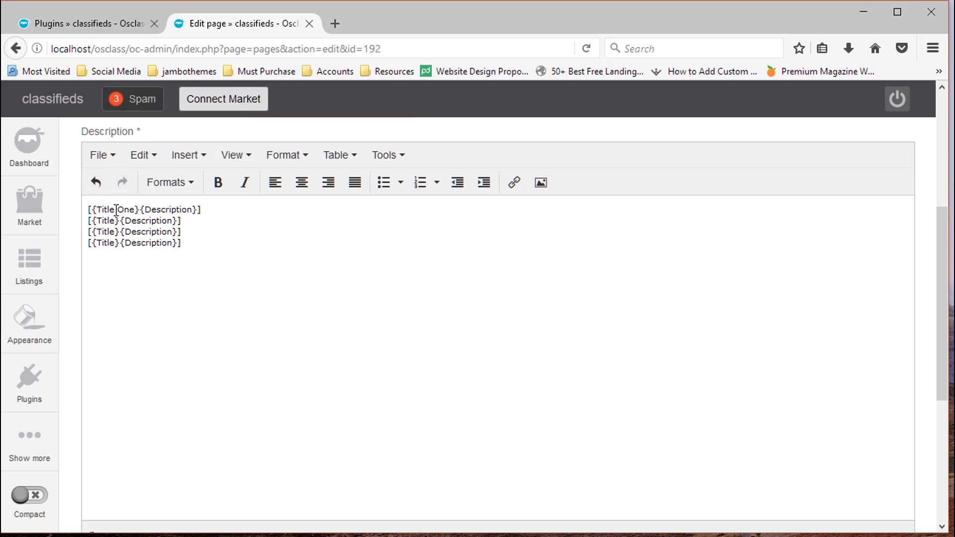
left_click(115, 222)
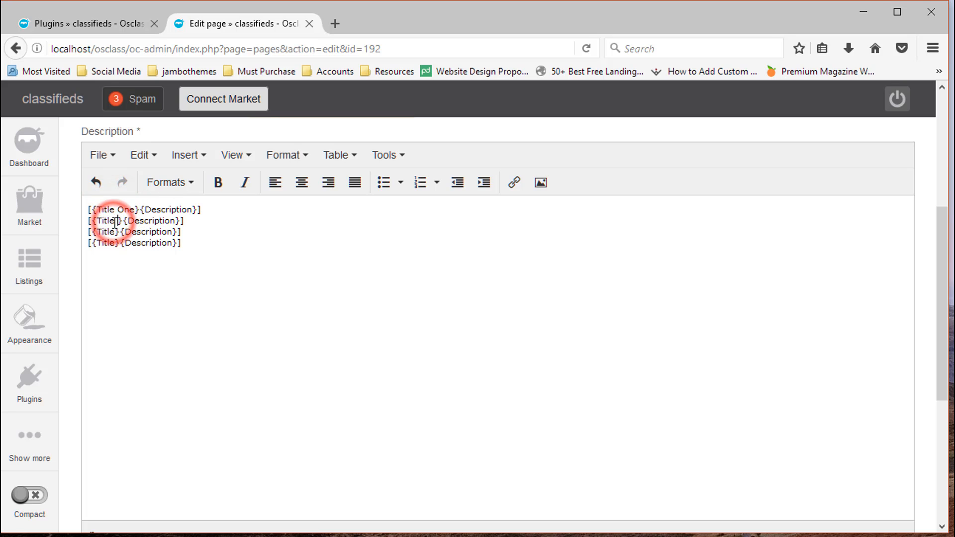
type("Two")
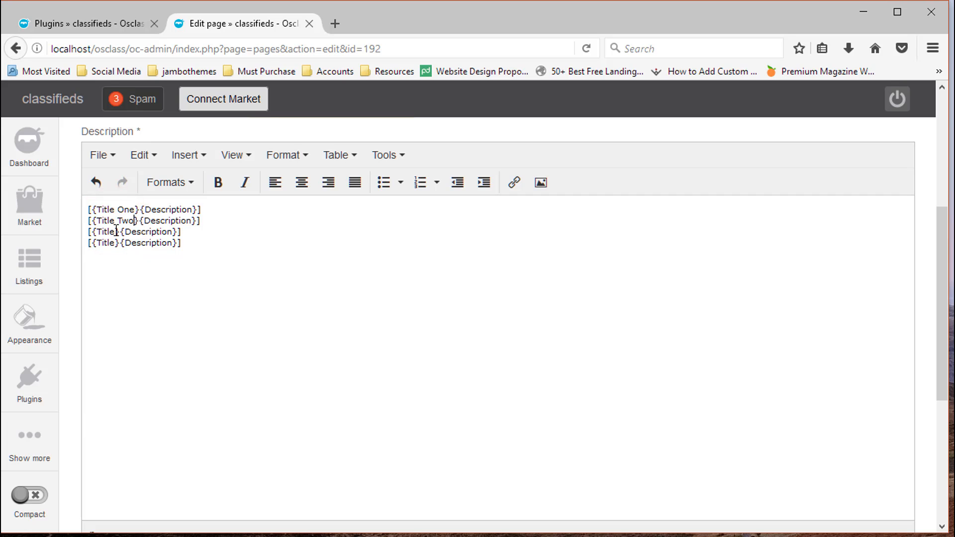
left_click(116, 231)
type("Thre")
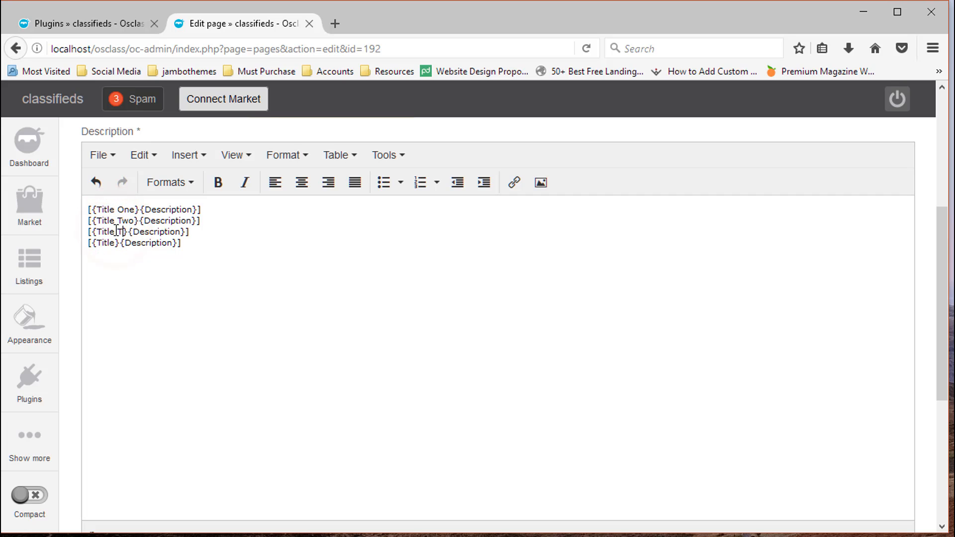
type("e")
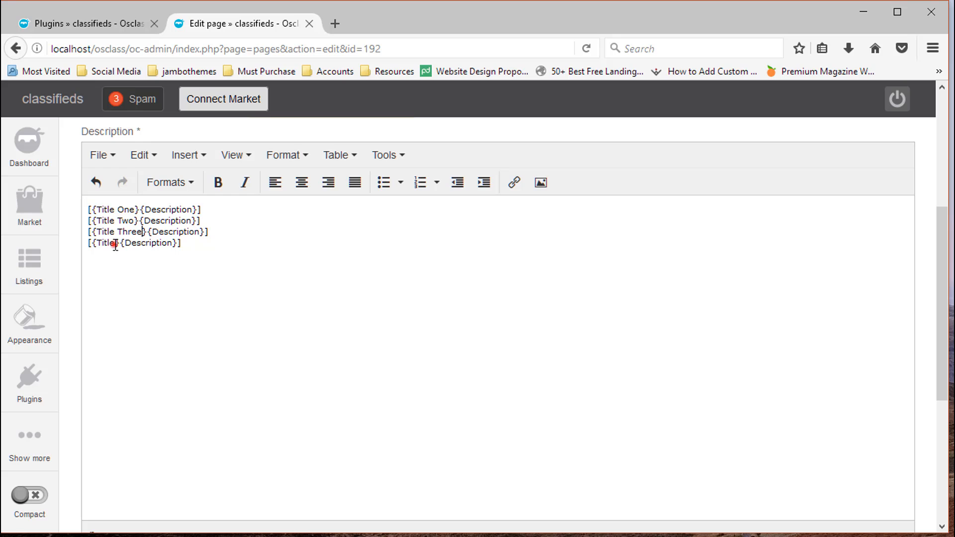
left_click(115, 243)
type("Foru")
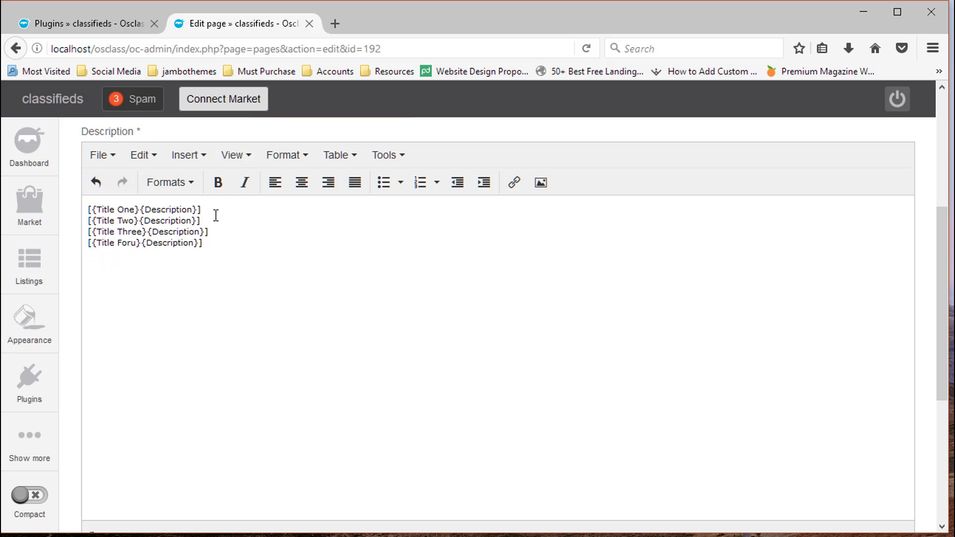
- Copy the full Question One to Question Four example from the plugin documentation and replace the page's whole description with it
double_click(183, 210)
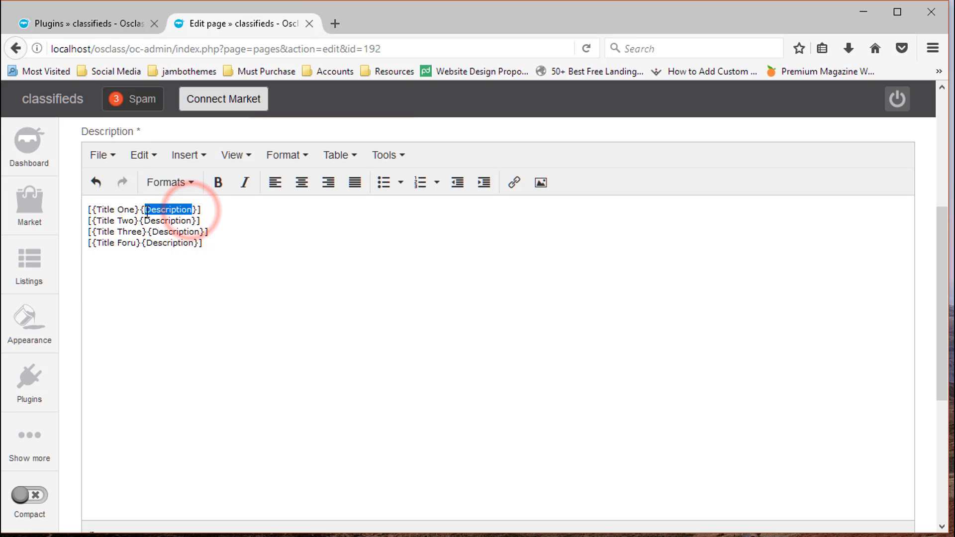
left_click(85, 26)
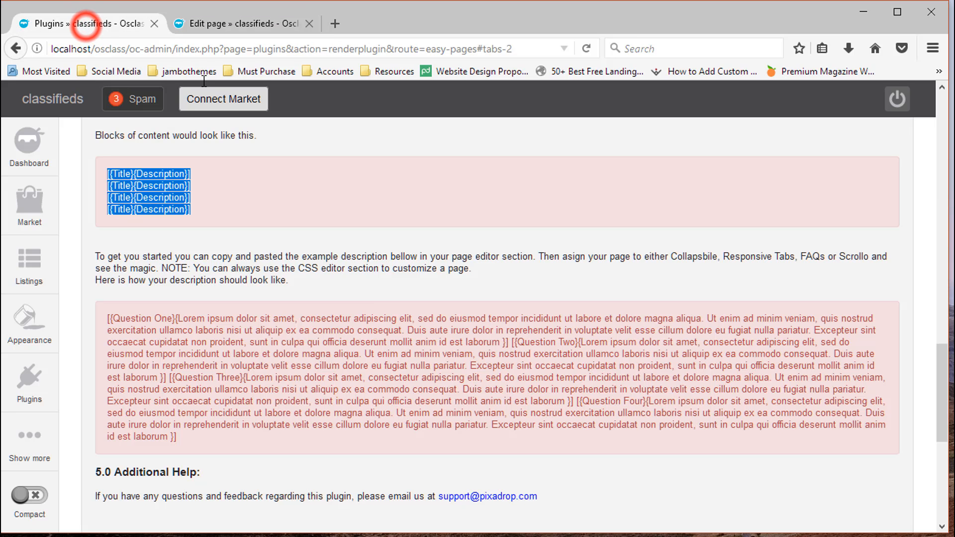
left_click(182, 440)
left_click_drag(182, 441, 108, 321)
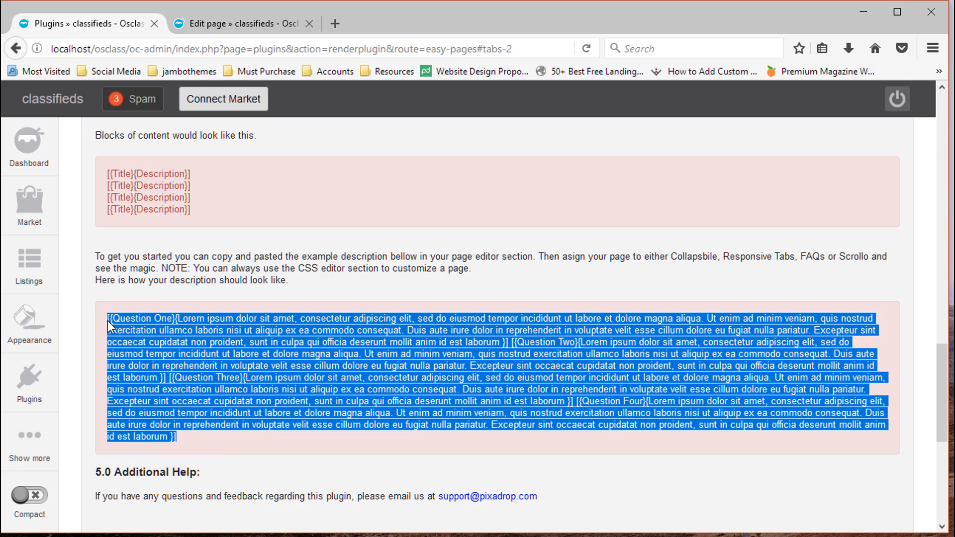
right_click(150, 330)
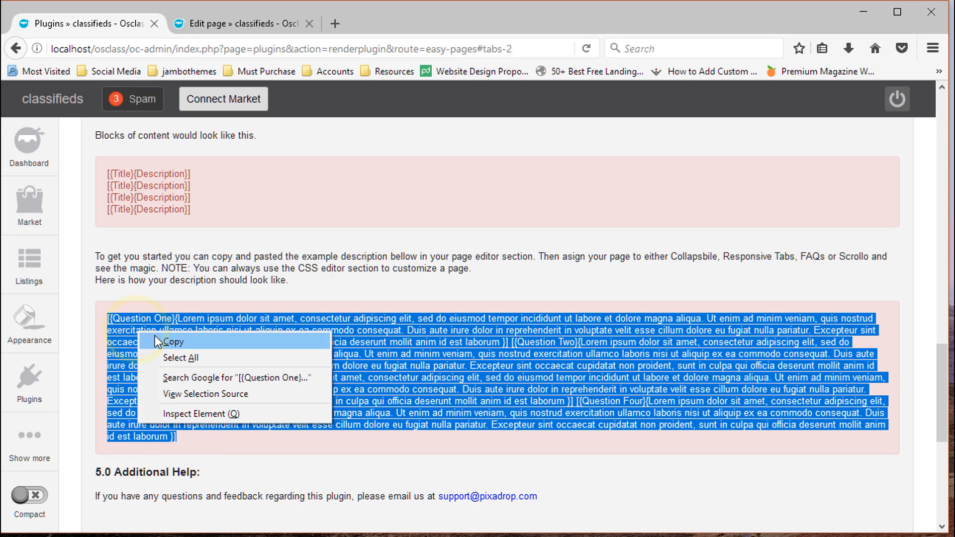
left_click(154, 336)
left_click(219, 22)
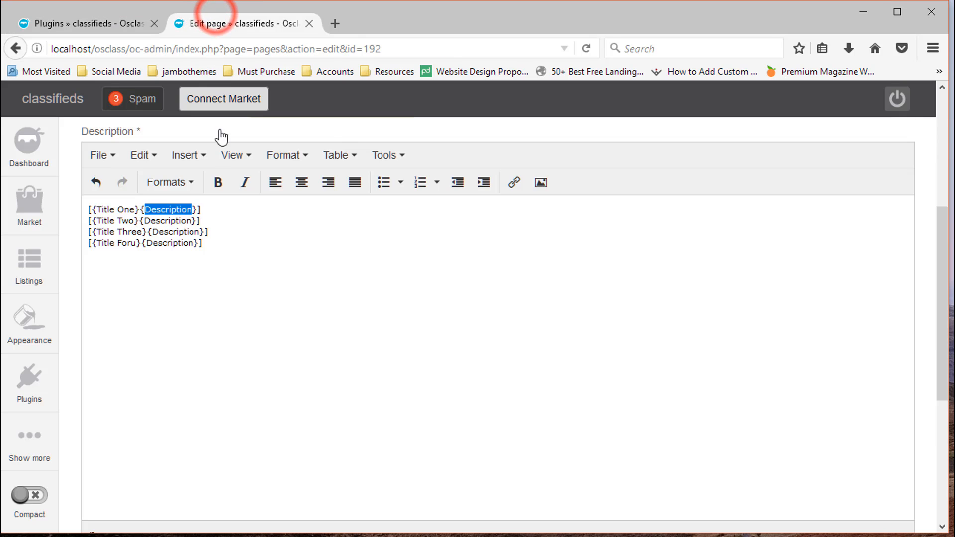
left_click_drag(220, 252, 65, 190)
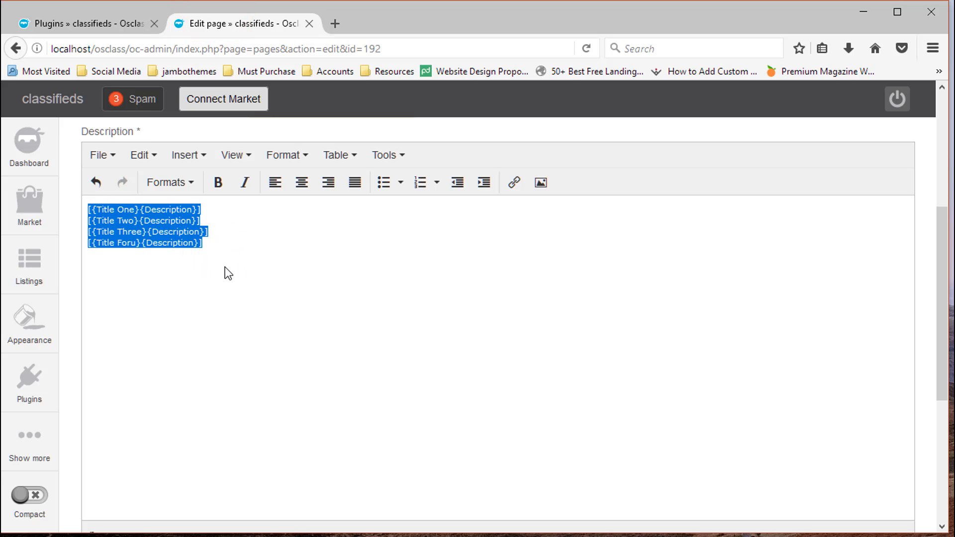
key("ctrl+v")
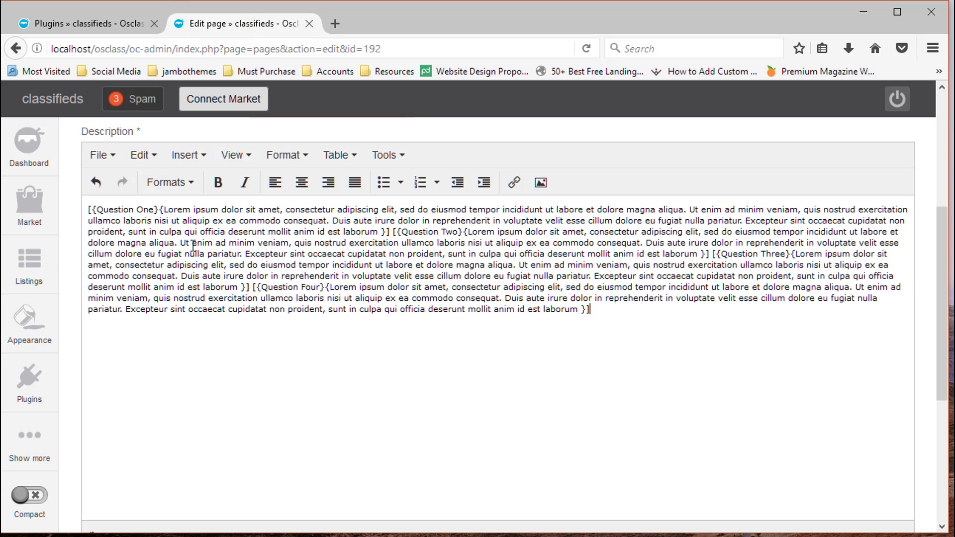
- Add one more copy of the lorem ipsum paragraph to Questions One to Three and two more to Question Four, and save the page
left_click_drag(165, 208, 369, 228)
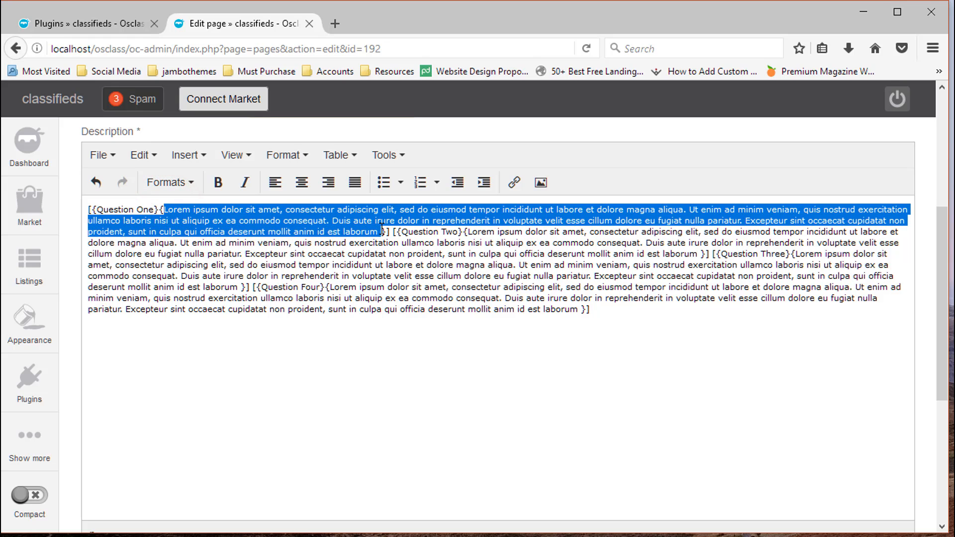
left_click(382, 232)
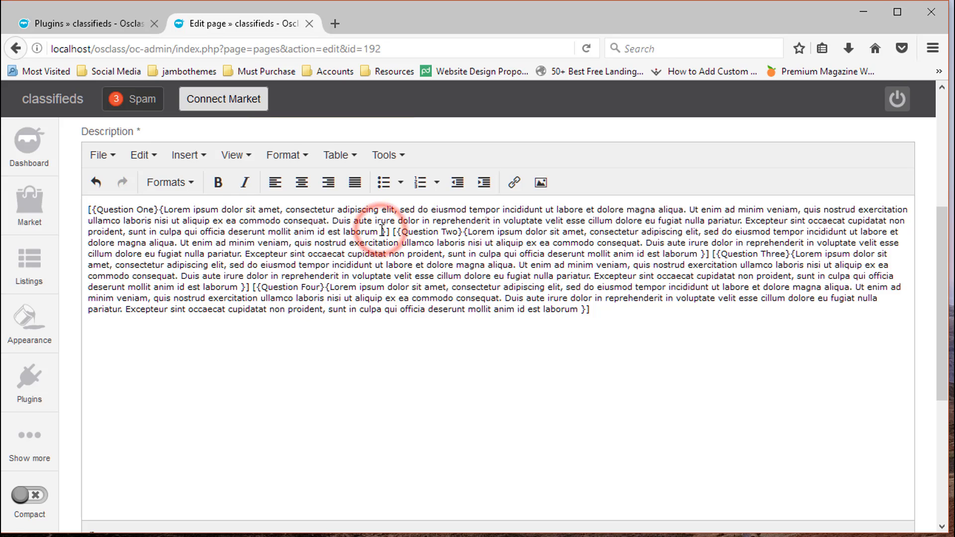
key("ctrl+v")
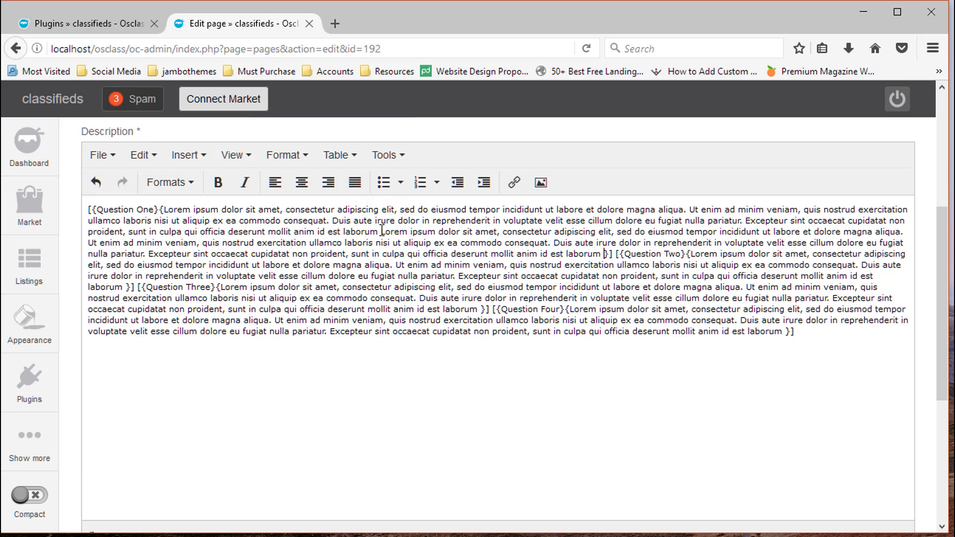
left_click(692, 255)
key("ctrl+v")
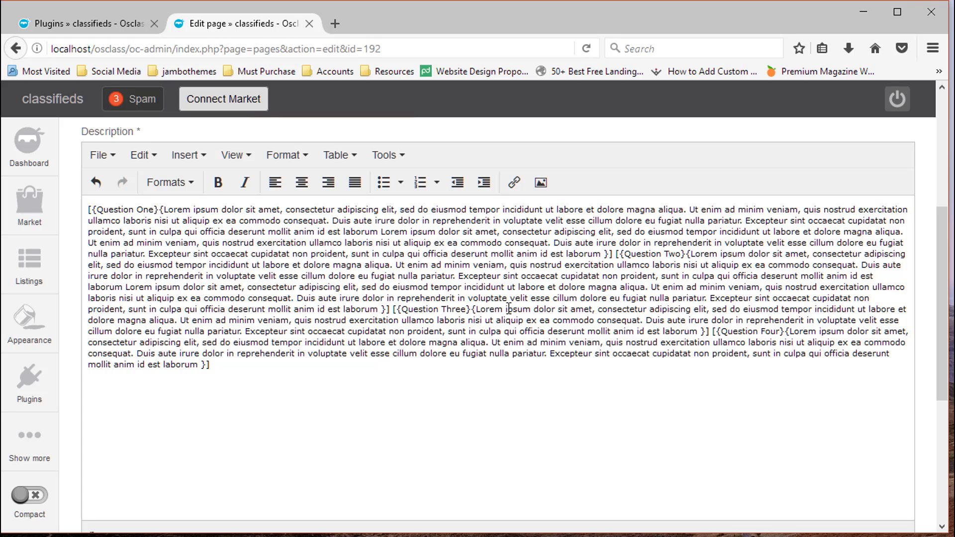
left_click(699, 332)
key("ctrl+v")
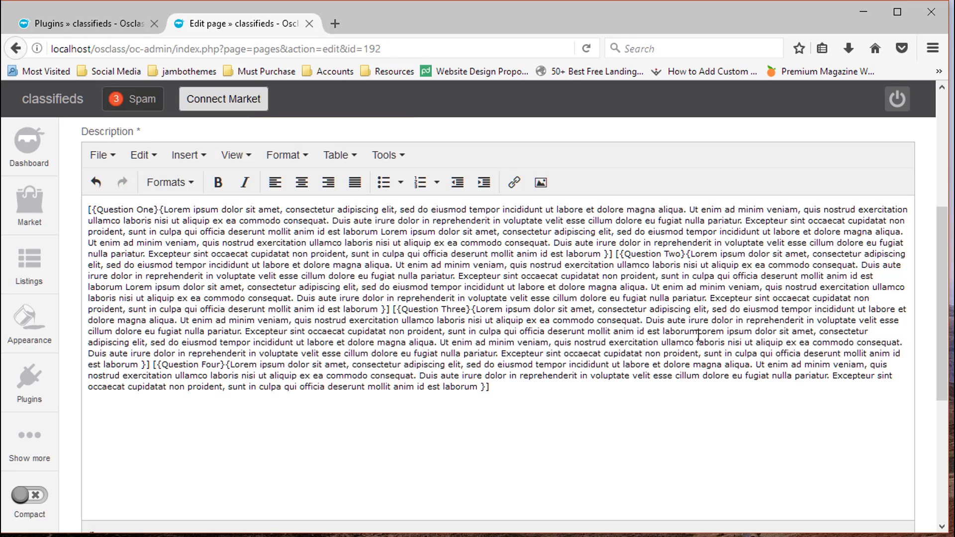
left_click(480, 385)
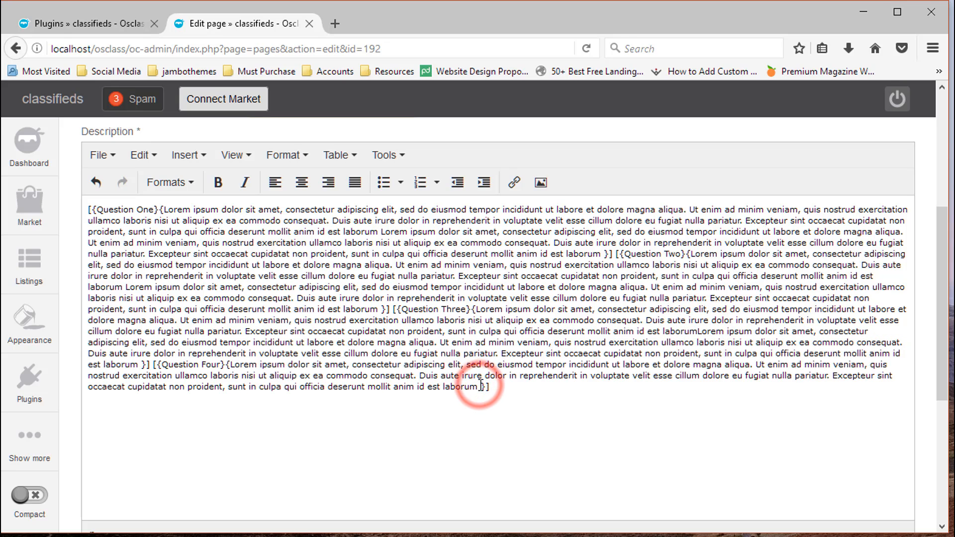
key("ctrl+v")
key("ctrl+v")
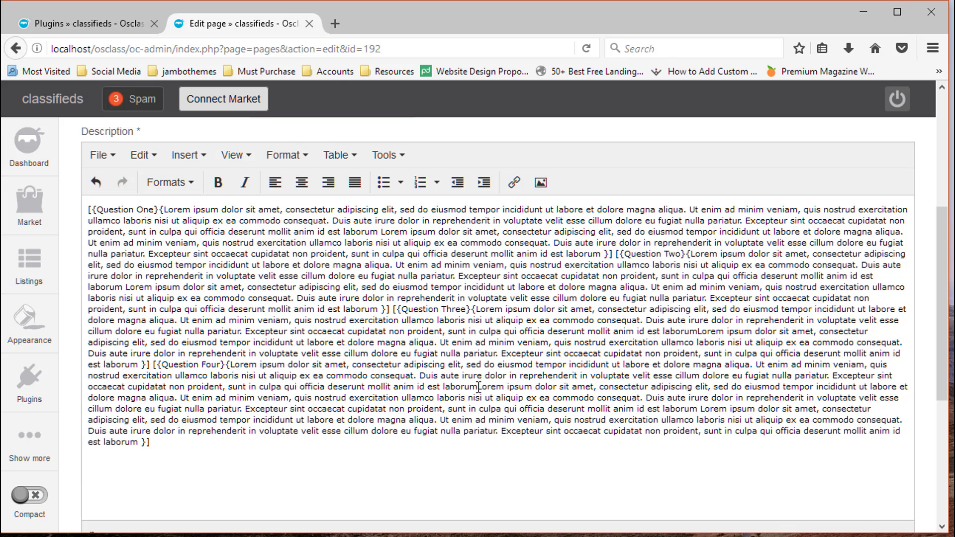
left_click_drag(943, 294, 939, 350)
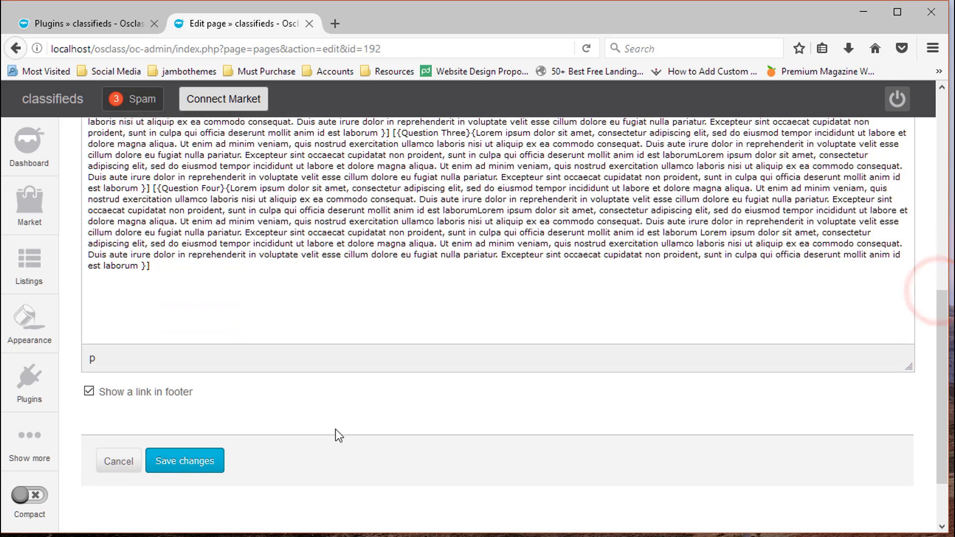
left_click(204, 462)
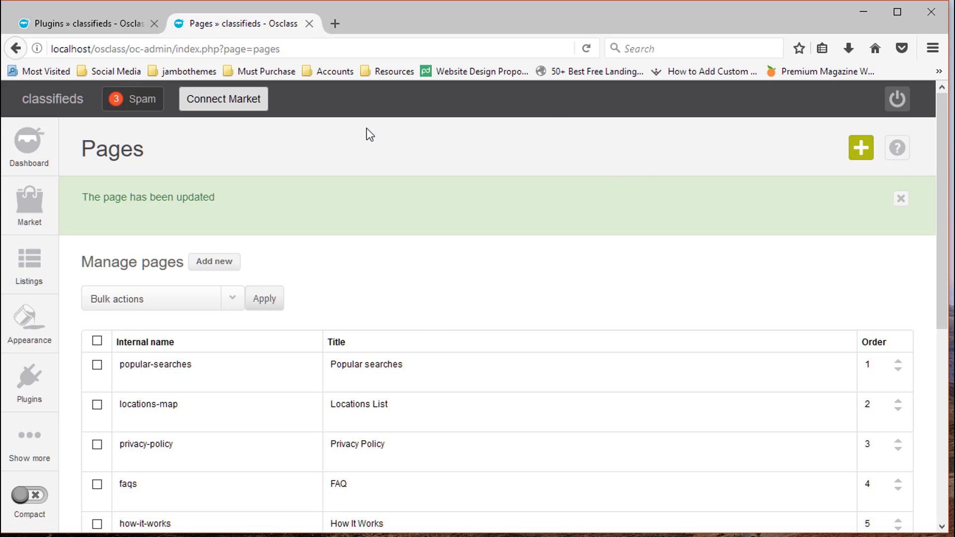
- Return to the Easy Pages plugin's Page Design section and open the preview of the Screencast page
left_click(101, 33)
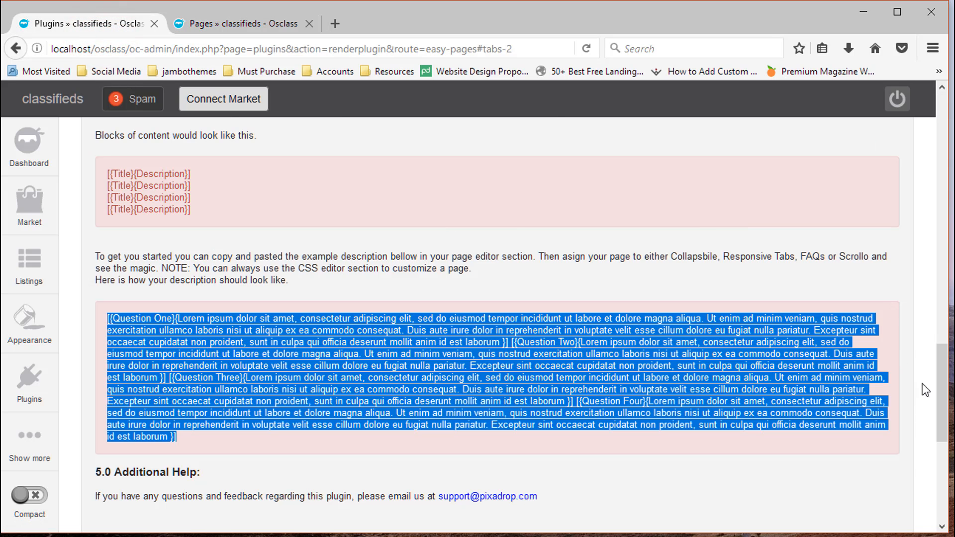
left_click_drag(938, 381, 933, 166)
left_click(286, 236)
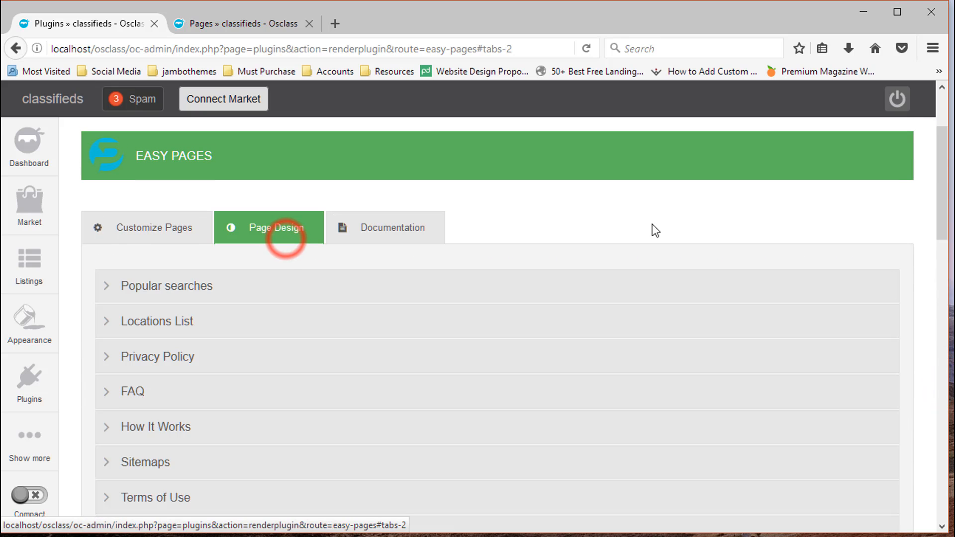
left_click_drag(942, 199, 948, 298)
left_click(174, 328)
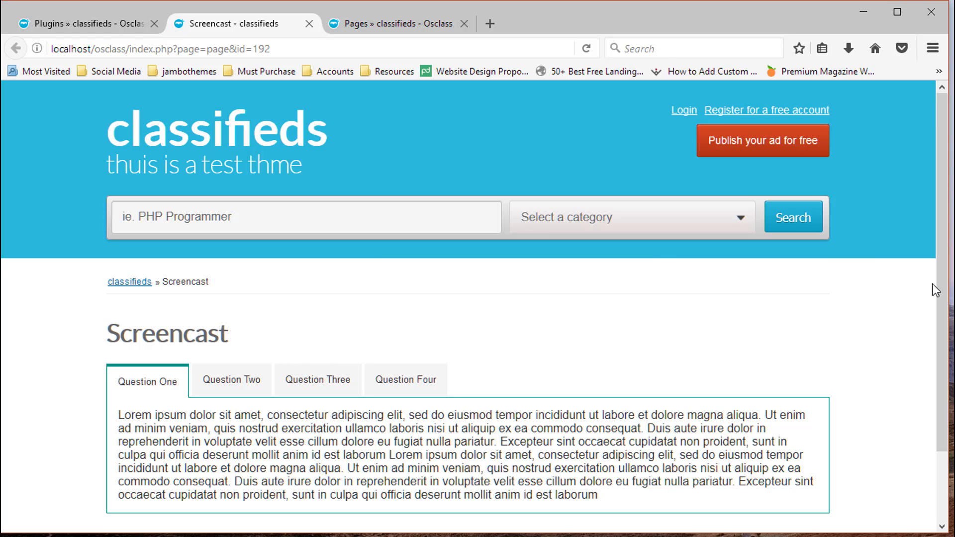
- Examine the Question One text on the Screencast preview and view the Question Two, Three and Four contents
left_click_drag(940, 288, 946, 327)
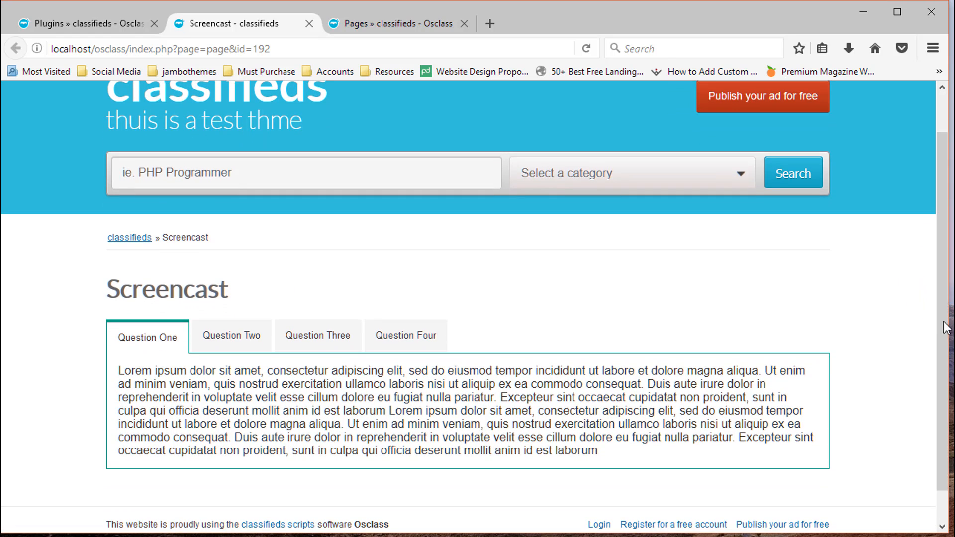
left_click(610, 456)
left_click_drag(601, 457, 115, 375)
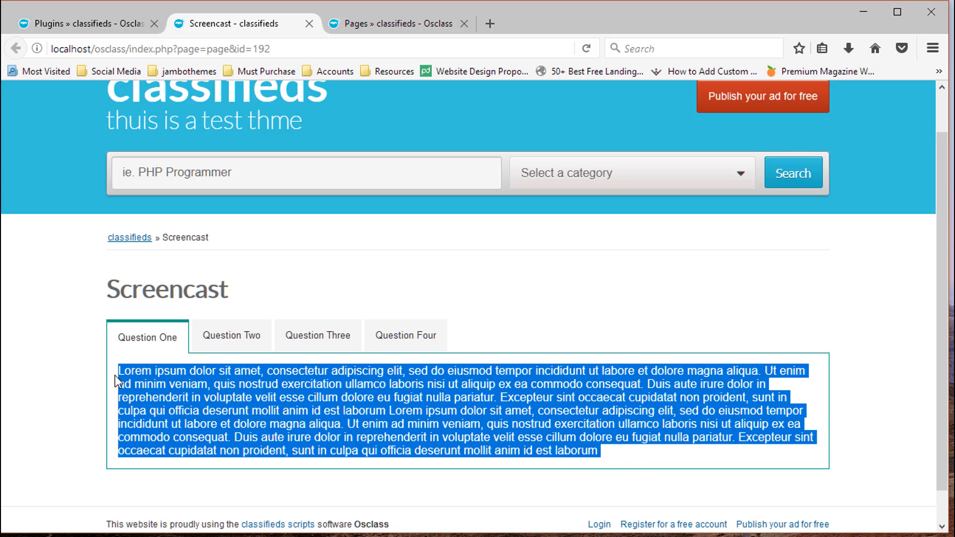
left_click(241, 359)
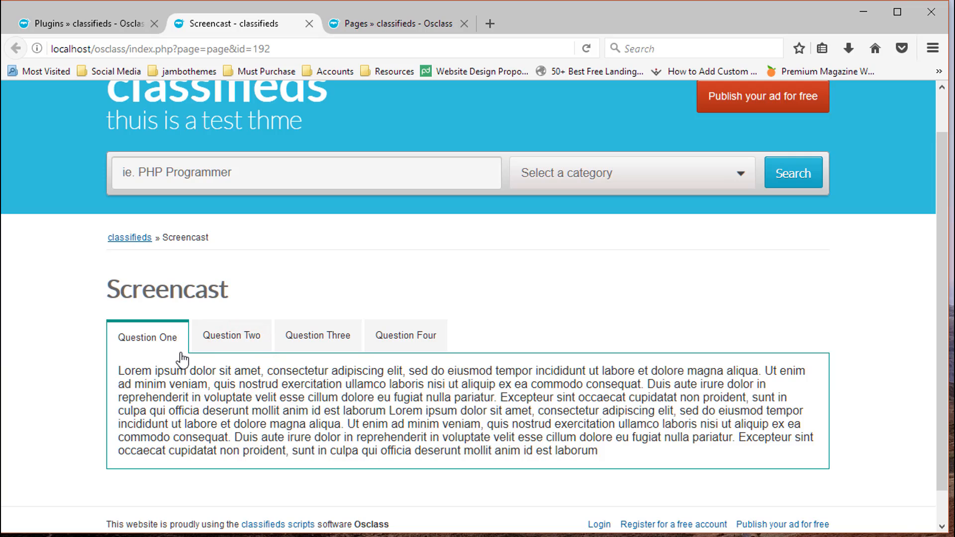
left_click(253, 343)
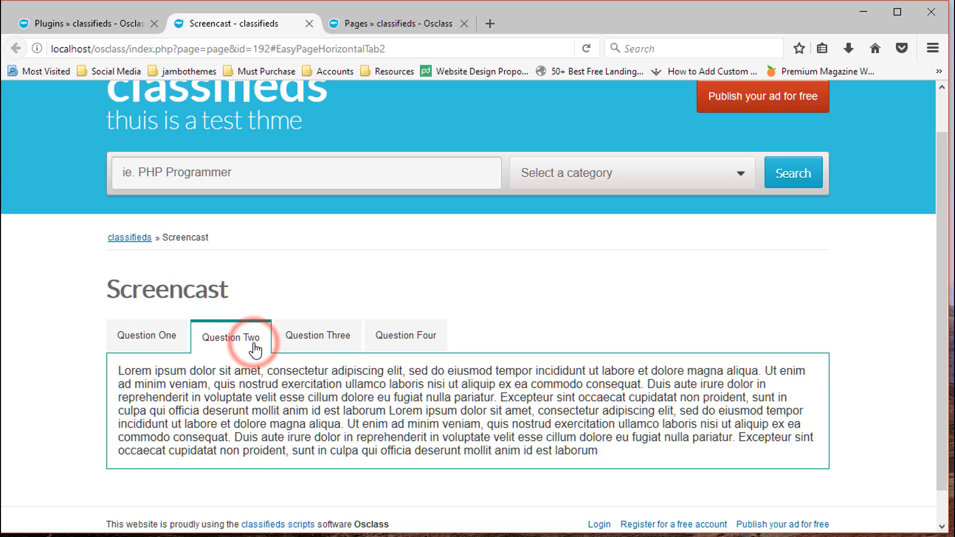
left_click(330, 340)
left_click(398, 338)
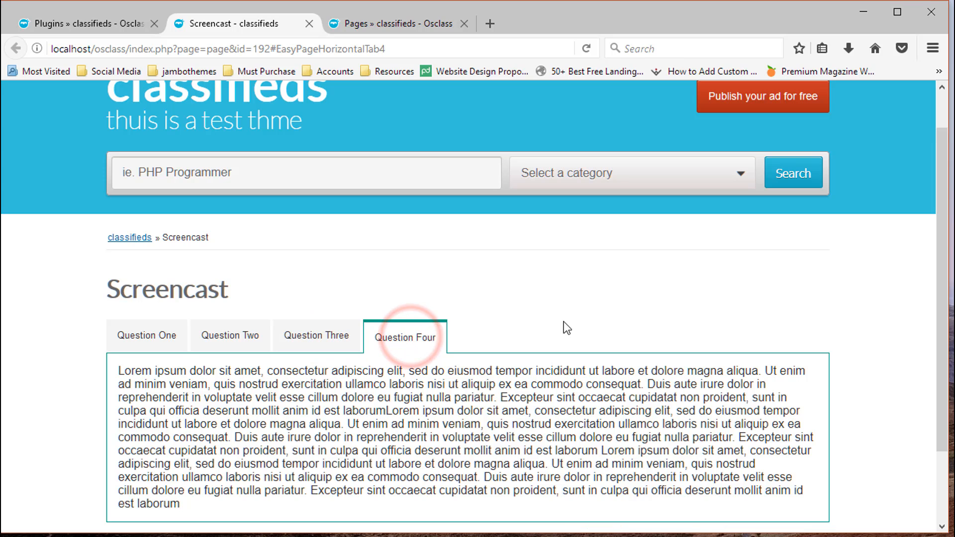
mouse_move(942, 360)
left_mouse_down()
mouse_move(942, 391)
mouse_move(941, 364)
left_mouse_up()
- Review the Screencast page's Responsive Tabs layout and its vertical and horizontal options in the Easy Pages plugin
left_click(106, 24)
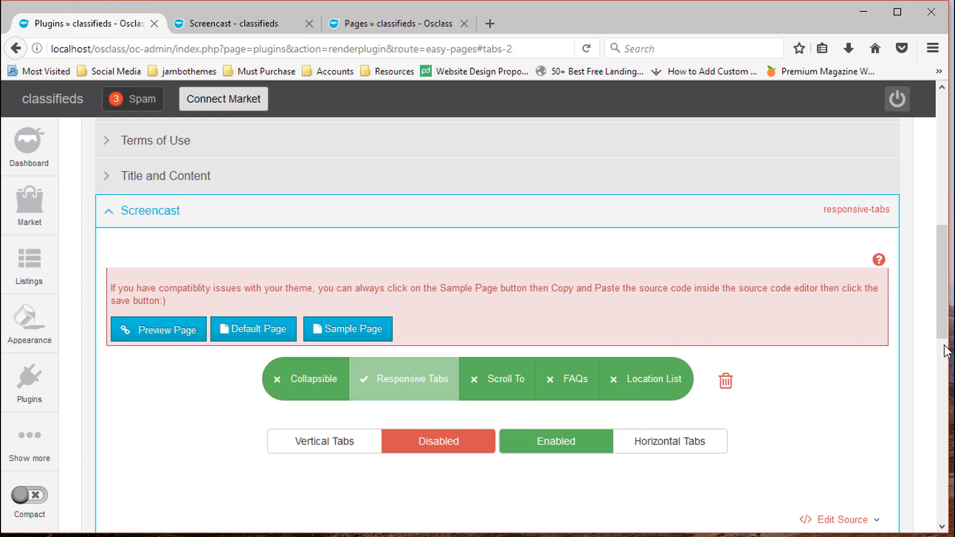
scroll(946, 308, "down", 2)
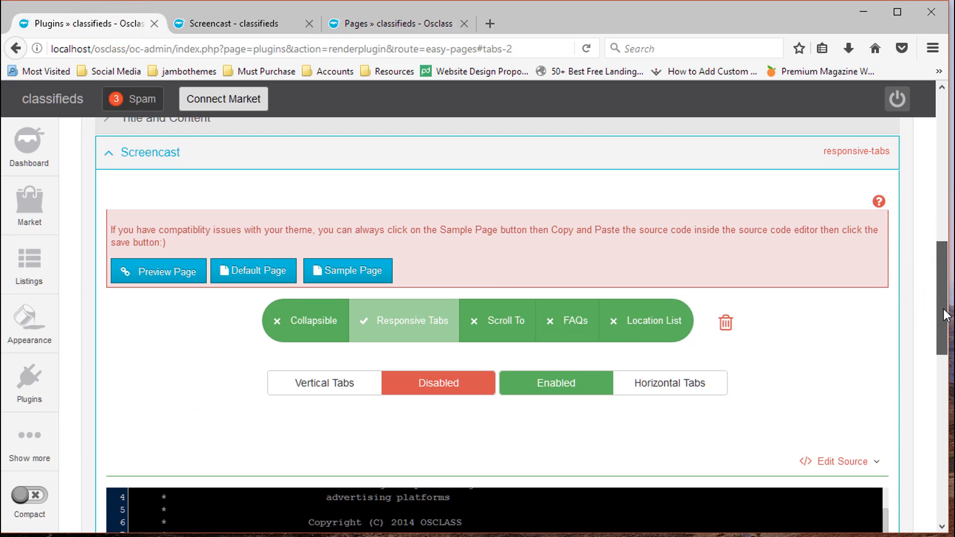
scroll(946, 315, "down", 4)
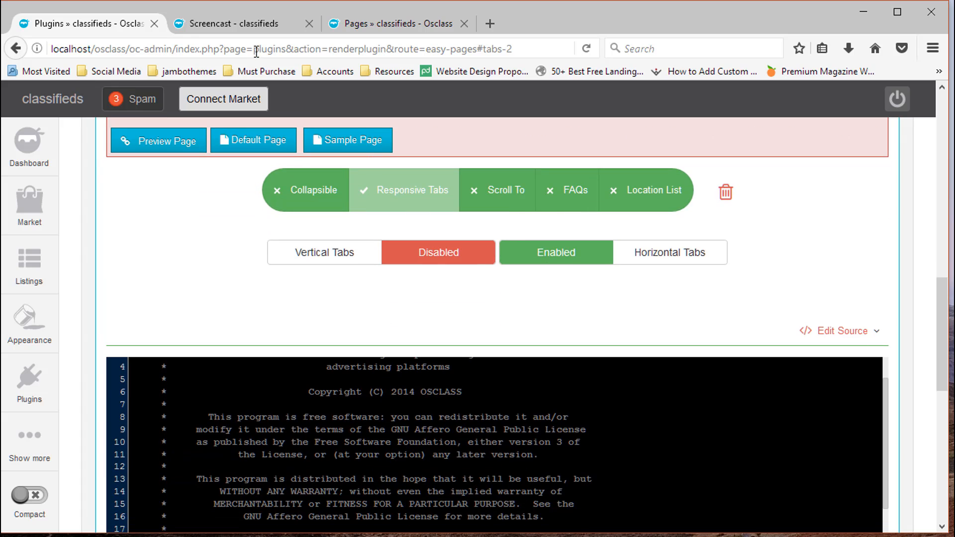
- Return to the Screencast preview and view the contents of Question Three, Two, One and Two in turn
left_click(239, 24)
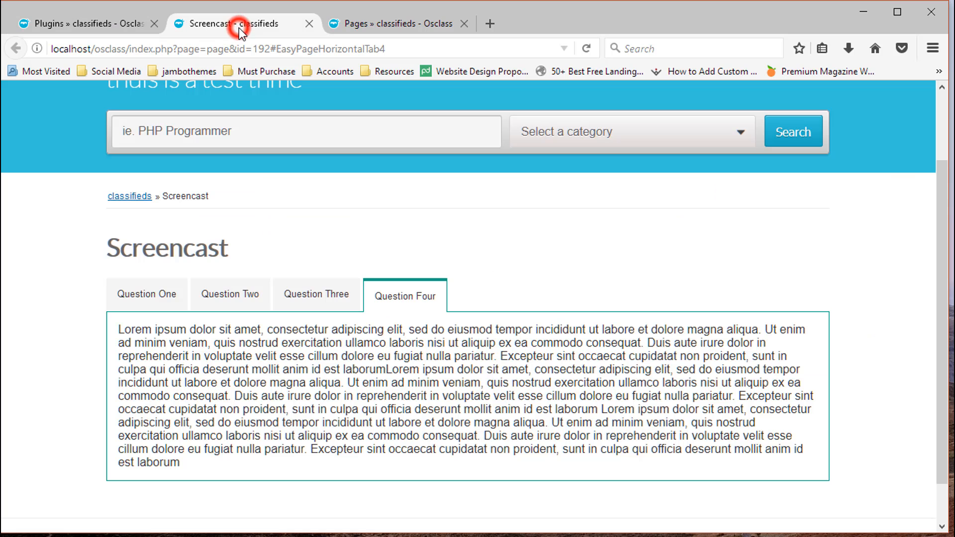
left_click(328, 300)
left_click(233, 299)
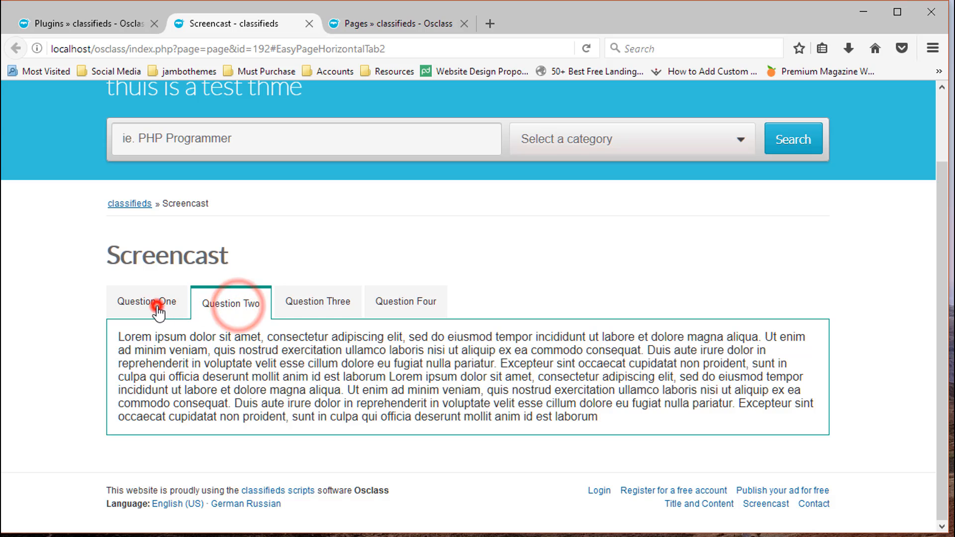
left_click(158, 313)
left_click(231, 302)
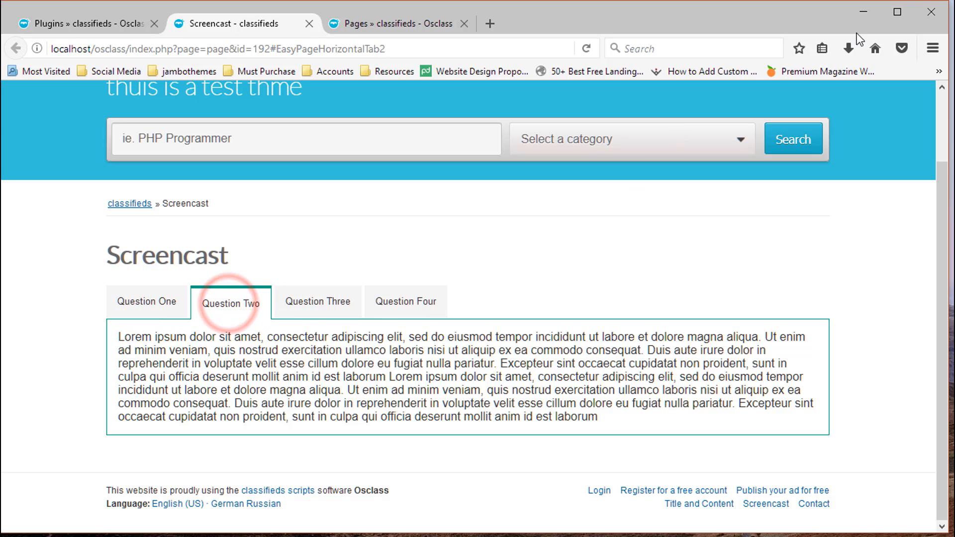
- Narrow the browser window to phone width and expand Question Three, Four, One, Two and Three to check the responsive layout
left_click(899, 14)
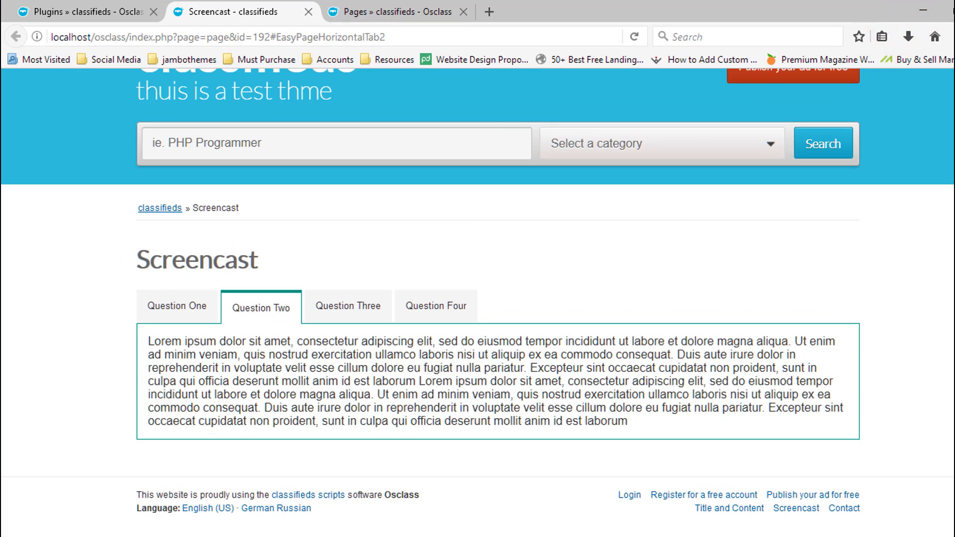
left_click(951, 15)
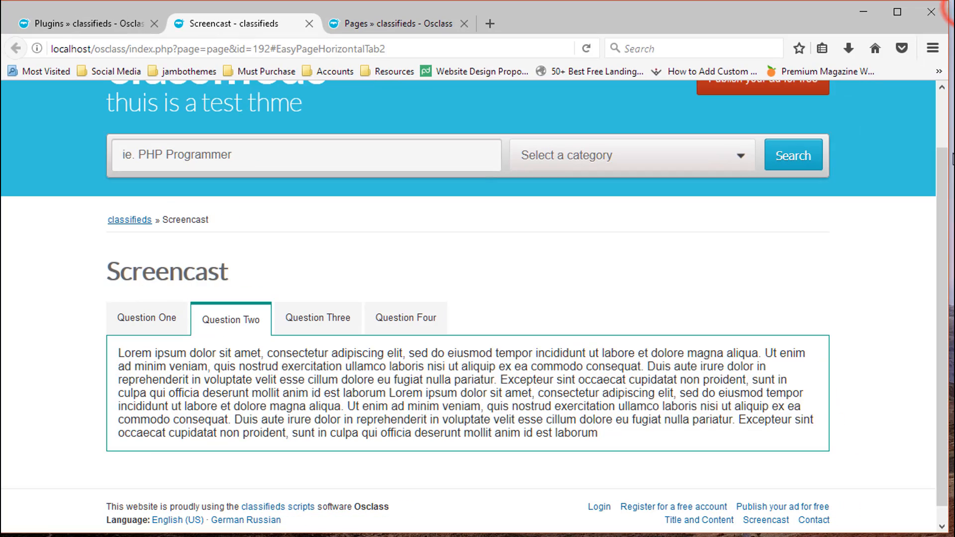
left_click_drag(950, 152, 374, 275)
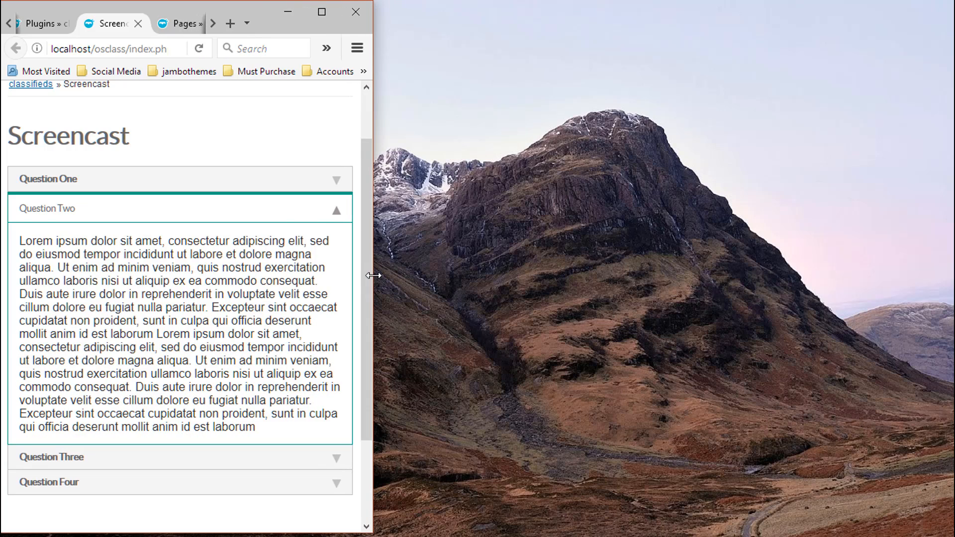
left_click(301, 461)
left_click(288, 483)
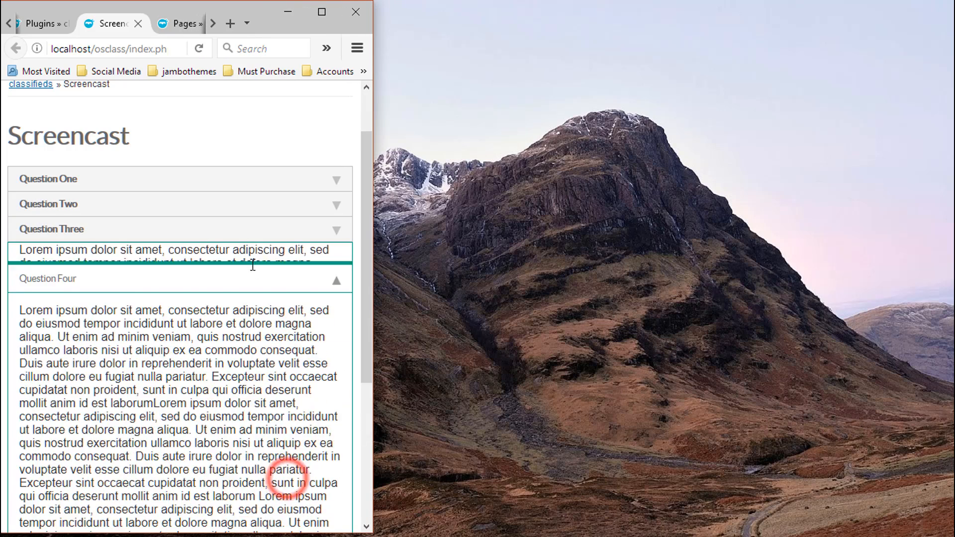
left_click(245, 185)
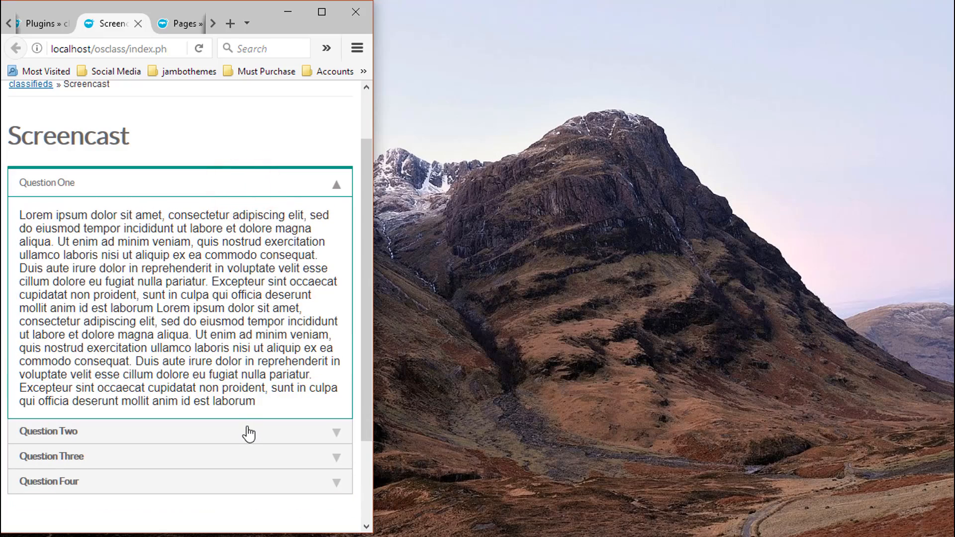
left_click(247, 432)
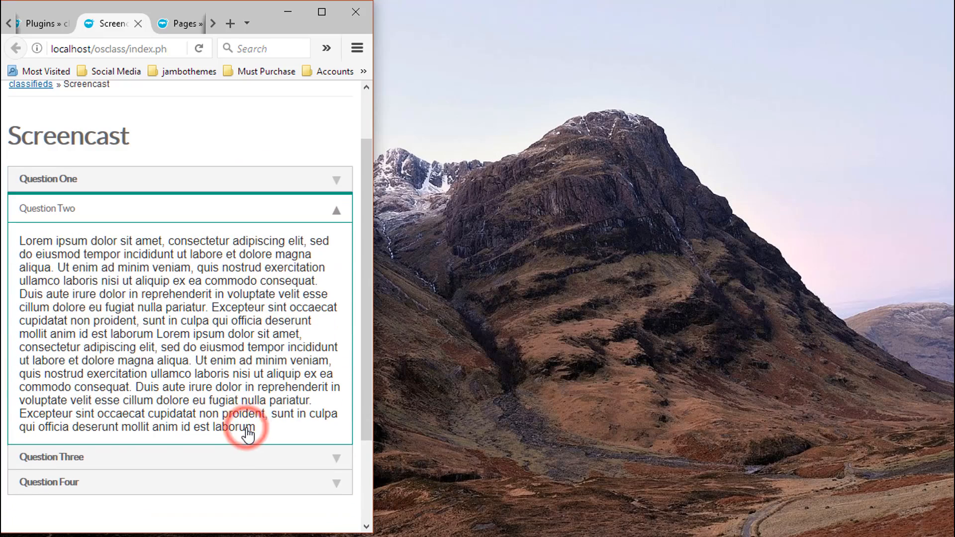
left_click(250, 462)
- Compare the maximized and narrow layouts, widen the browser window back to desktop width and view Question Two
left_click(321, 14)
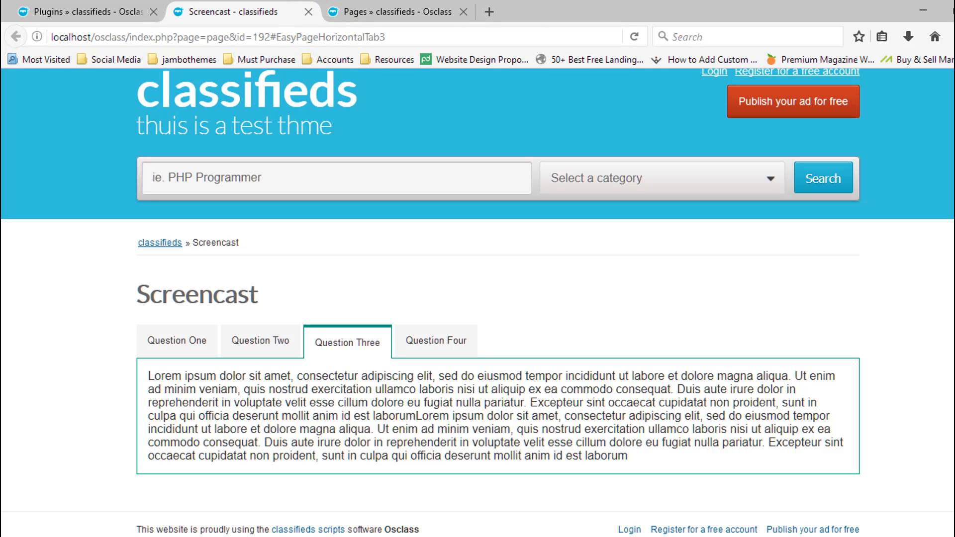
left_click(948, 10)
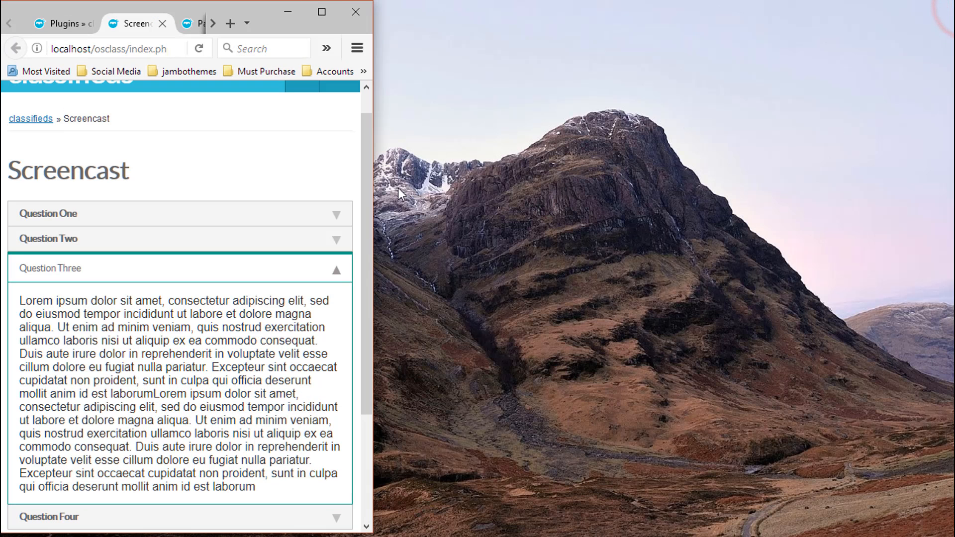
left_click_drag(373, 177, 946, 185)
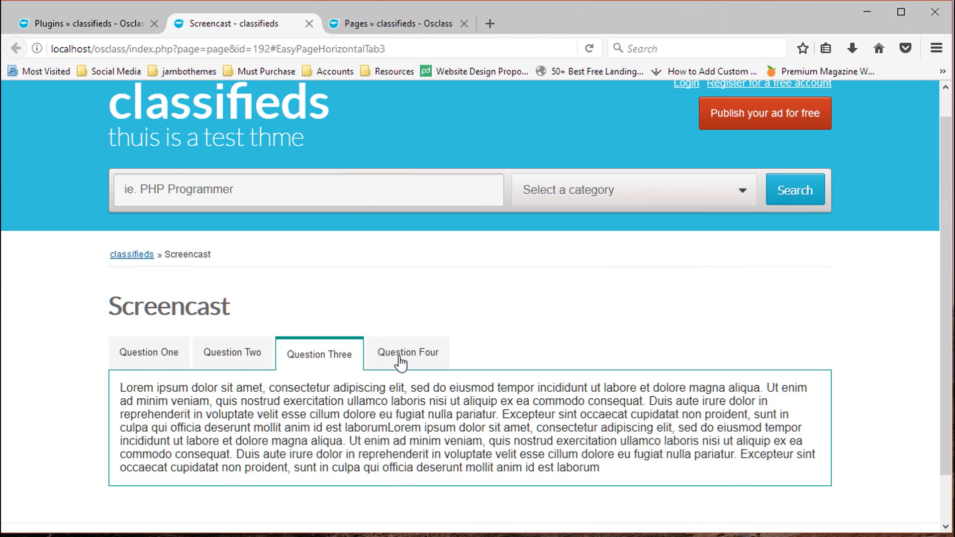
left_click(247, 363)
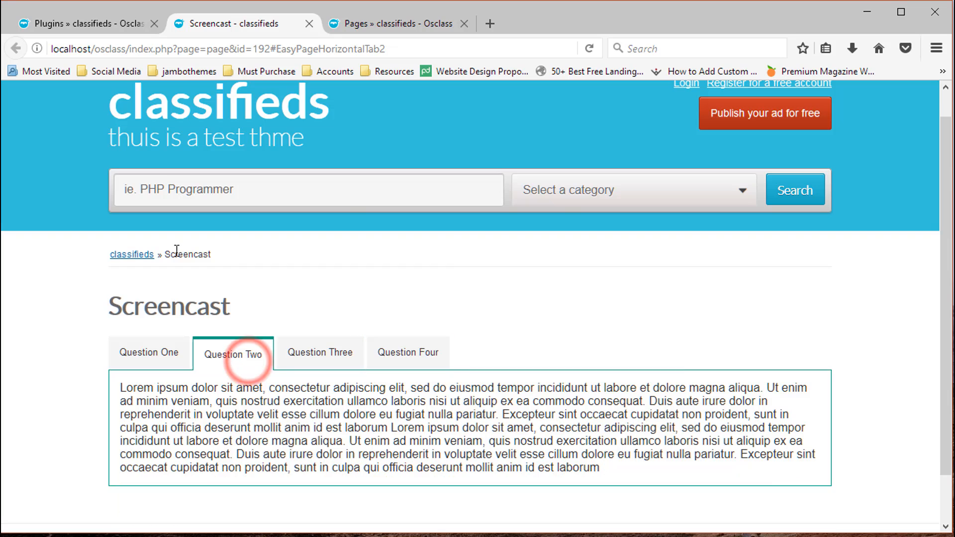
- Switch the Screencast page's layout to Collapsible in the Easy Pages plugin and save the changes
left_click(87, 28)
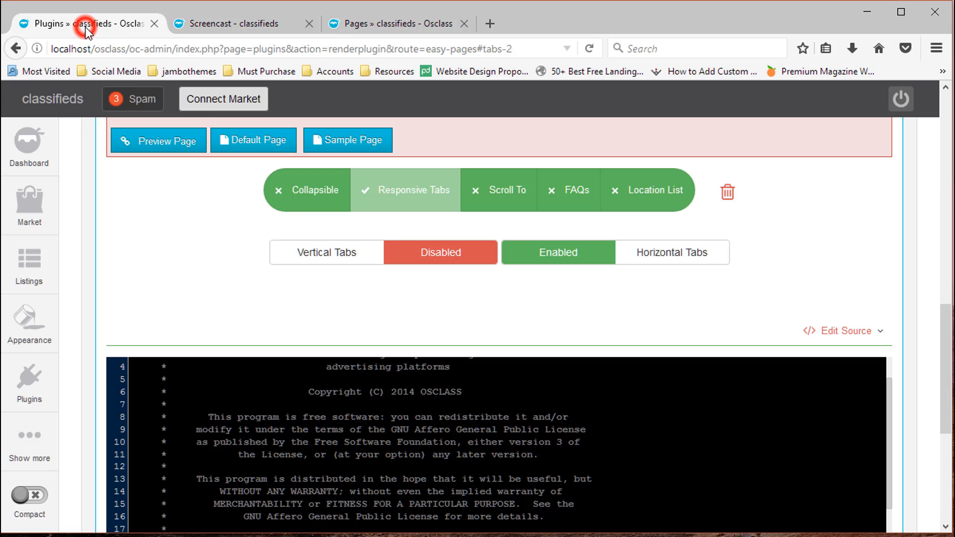
left_click(324, 204)
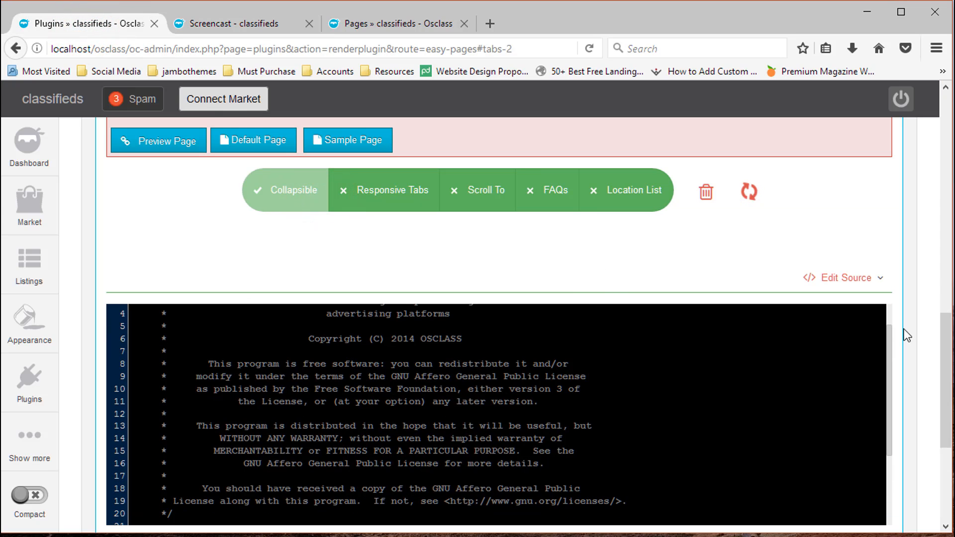
left_click_drag(945, 341, 947, 395)
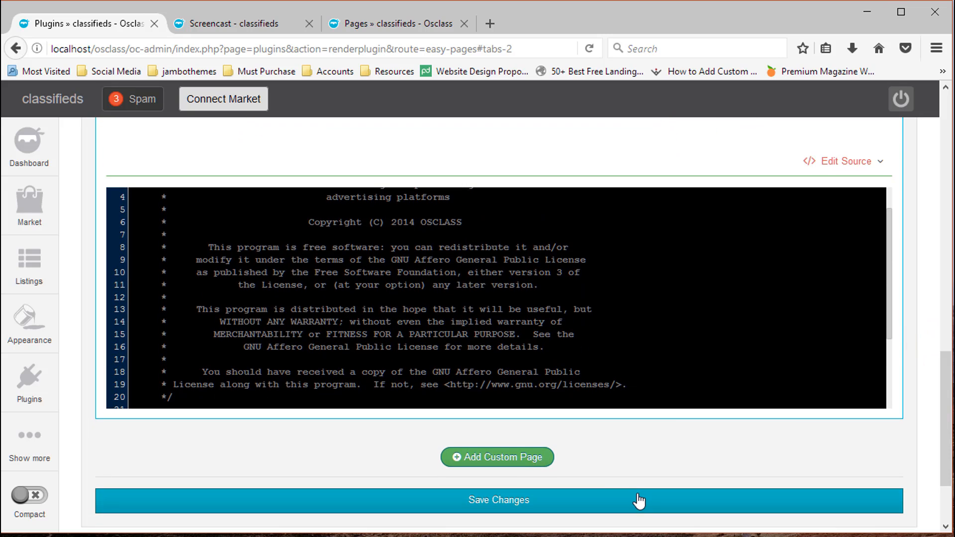
left_click(626, 501)
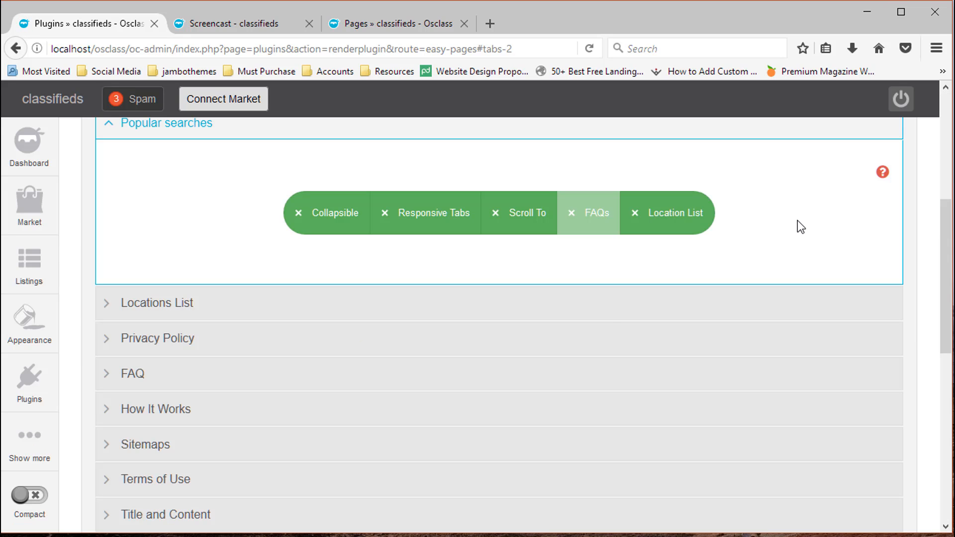
- Reopen the Screencast page's settings, reveal its help options and open the page preview
scroll(948, 226, "down", 5)
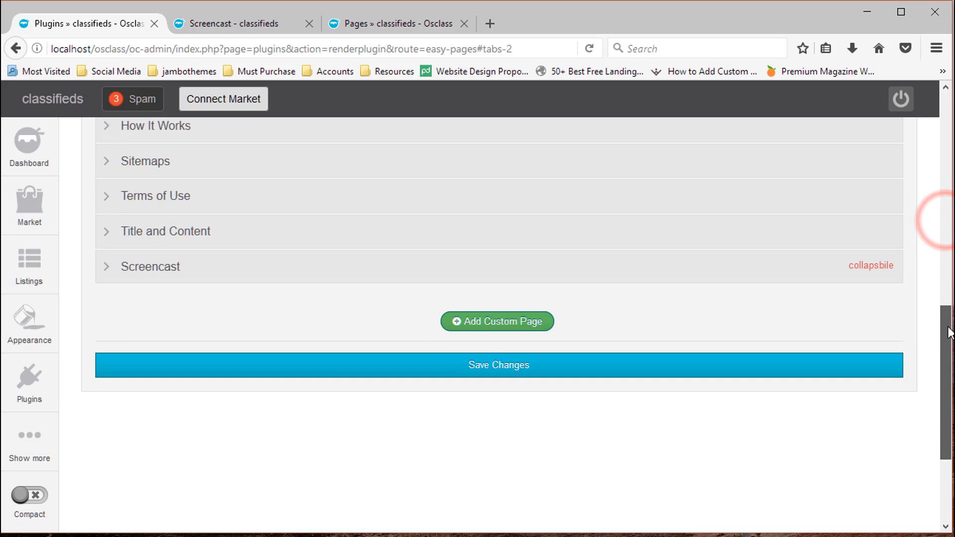
left_click(804, 324)
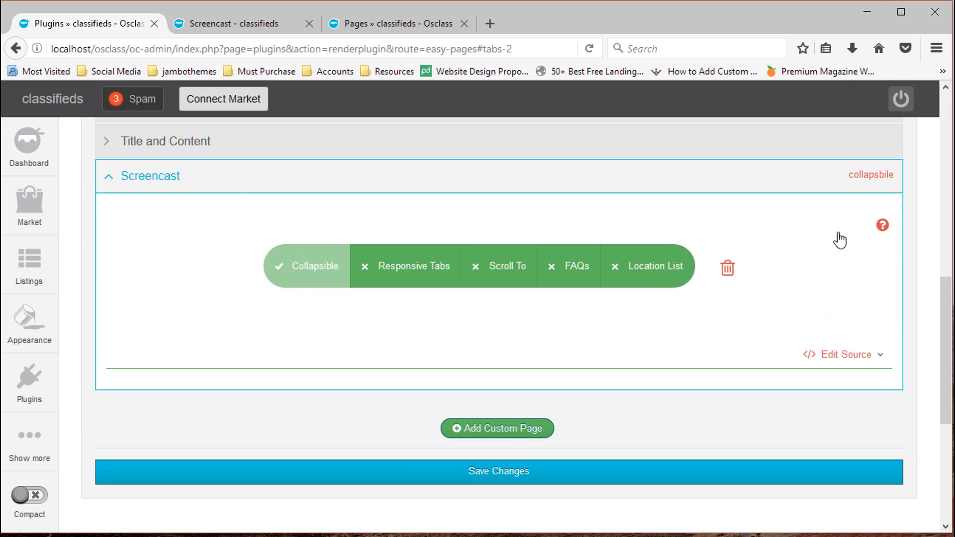
left_click(874, 228)
left_click(182, 294)
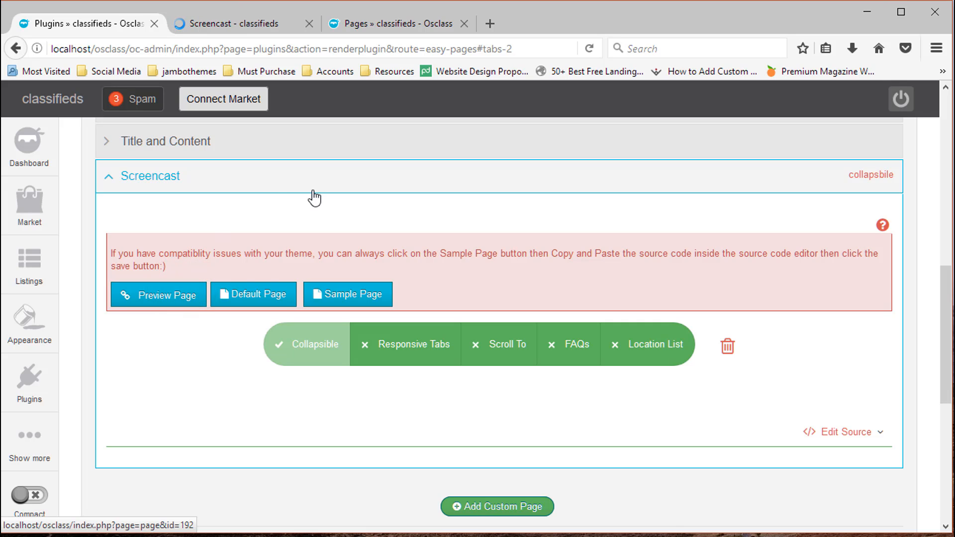
left_click(237, 22)
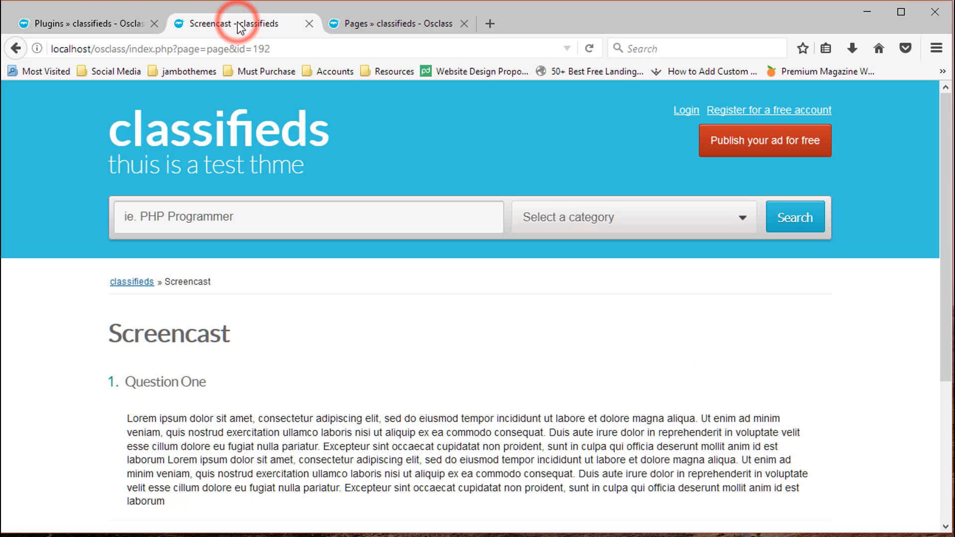
- Try the Collapsible layout by expanding Questions Two, Three and Four, then Two and One, and finally Two, Three and Four again
left_click_drag(949, 293, 949, 398)
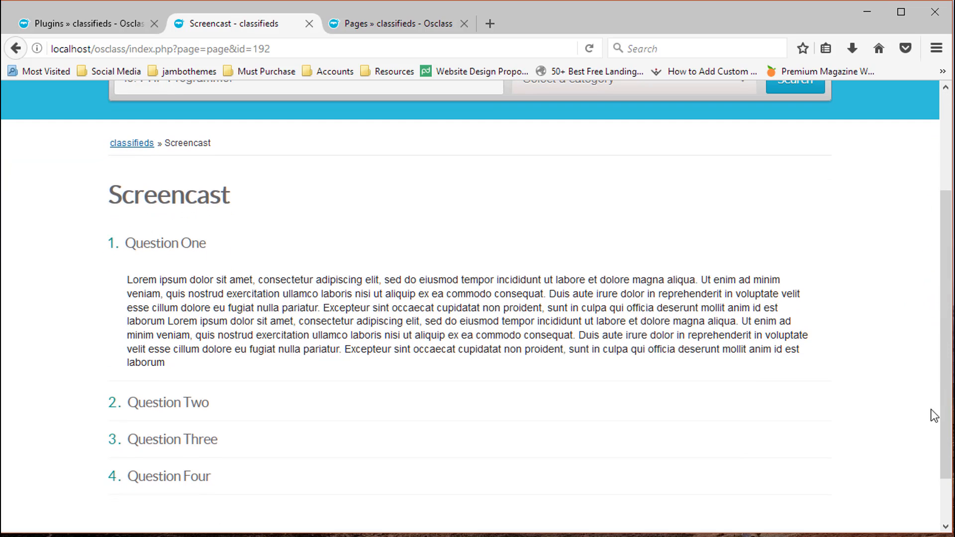
left_click(188, 407)
left_click(197, 447)
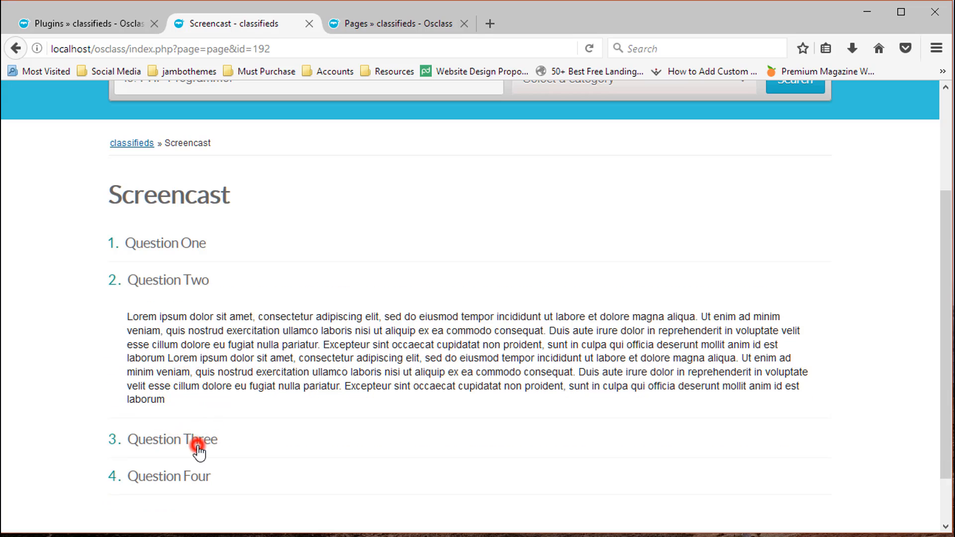
left_click(188, 476)
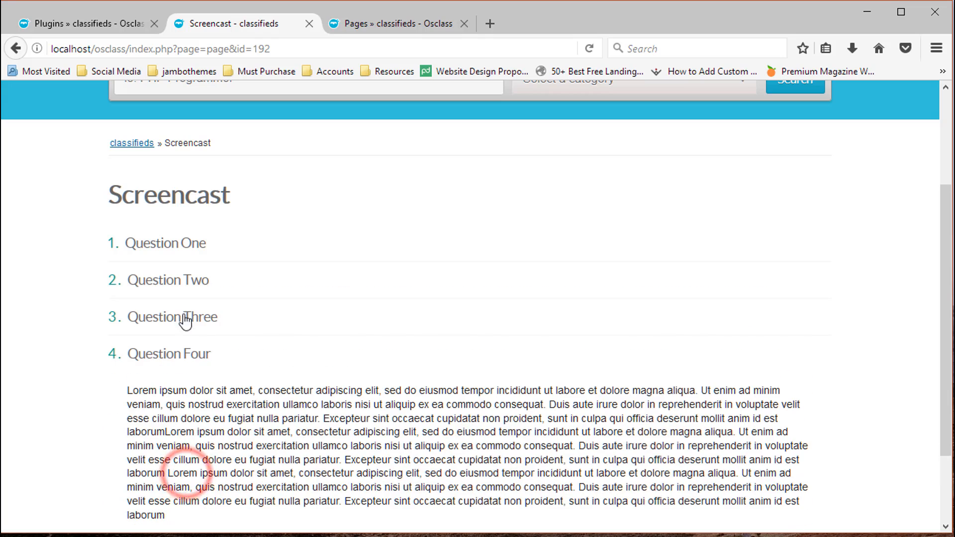
left_click(188, 285)
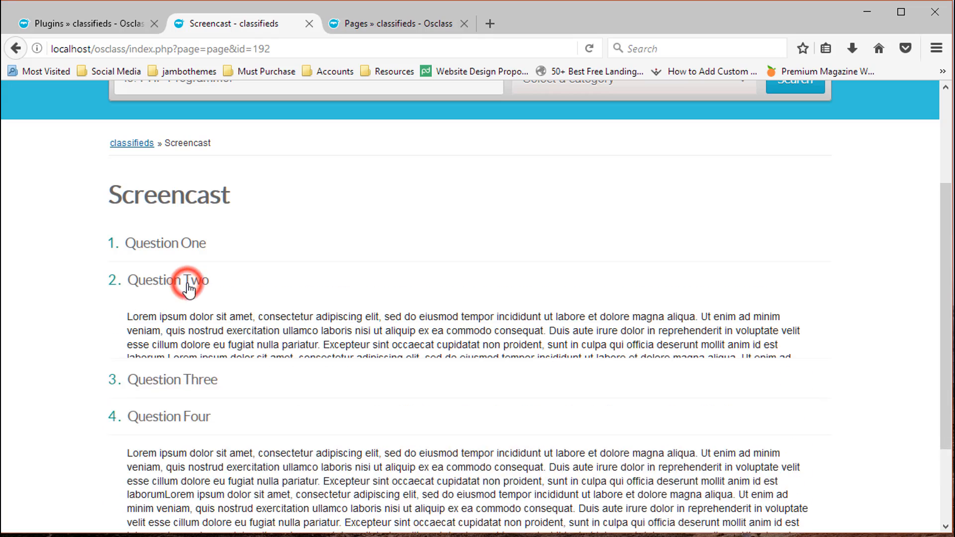
left_click(187, 244)
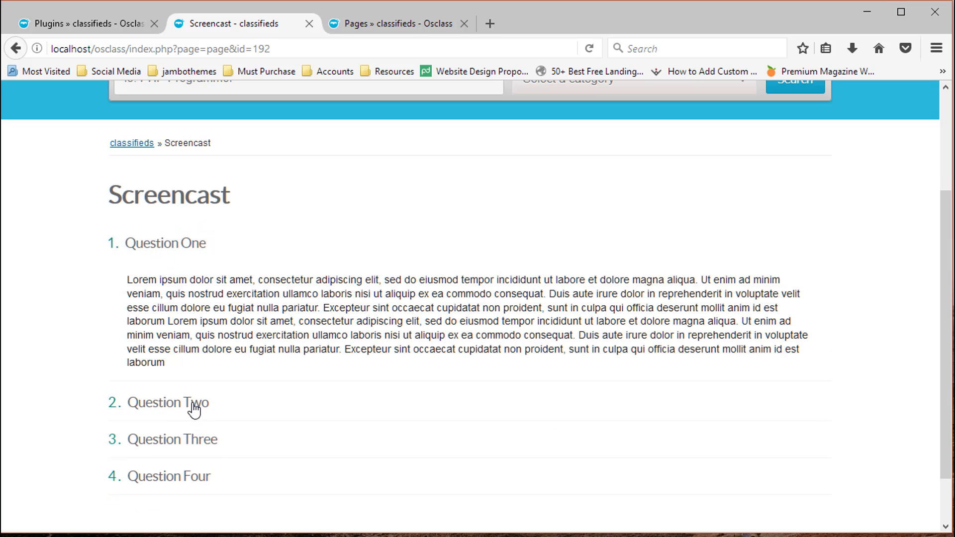
left_click(193, 404)
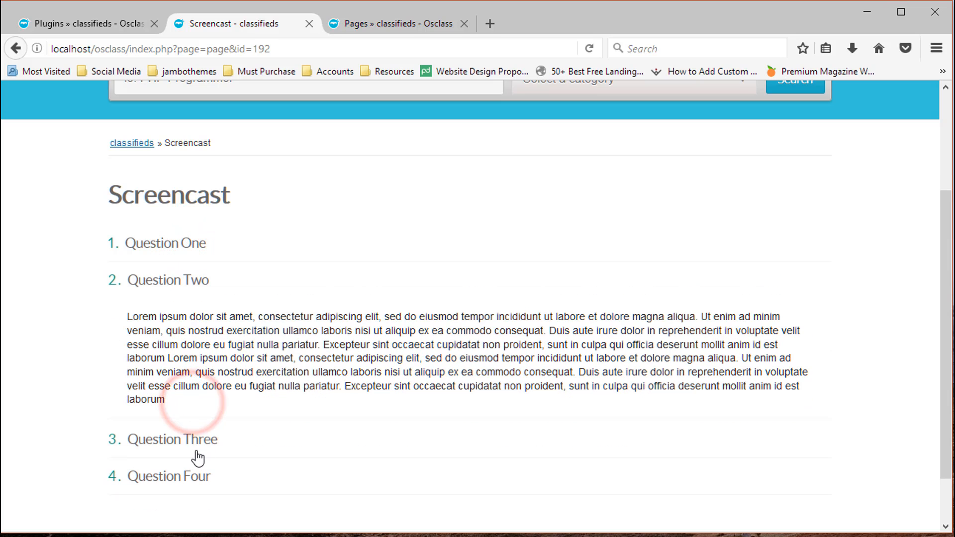
left_click(197, 442)
left_click(200, 485)
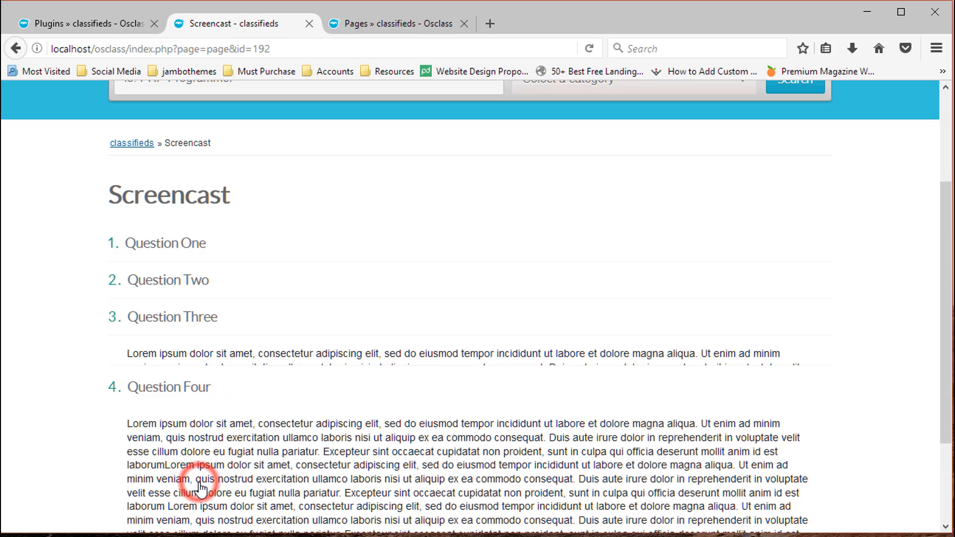
- Set the Screencast page to Responsive Tabs with Vertical Tabs enabled and Horizontal Tabs disabled, and save the changes
left_click(124, 26)
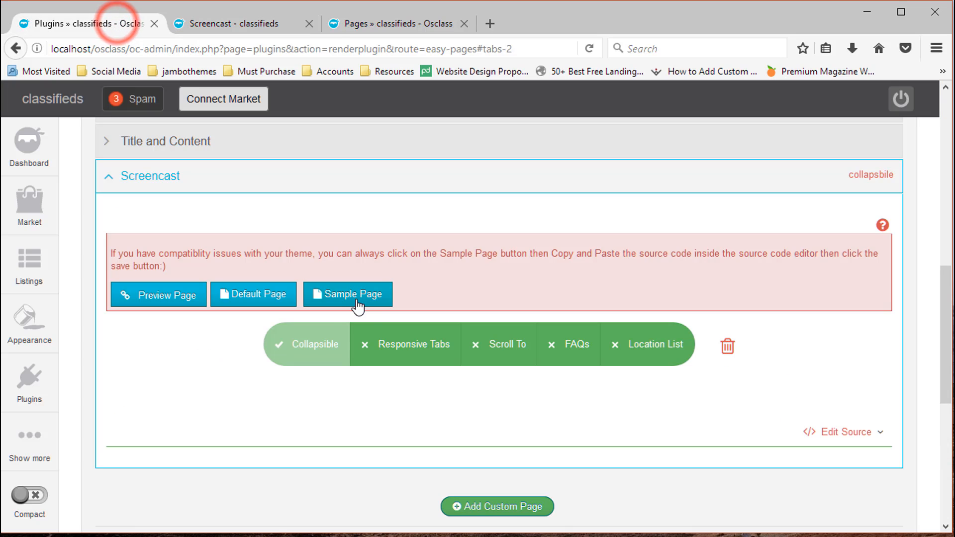
left_click(439, 357)
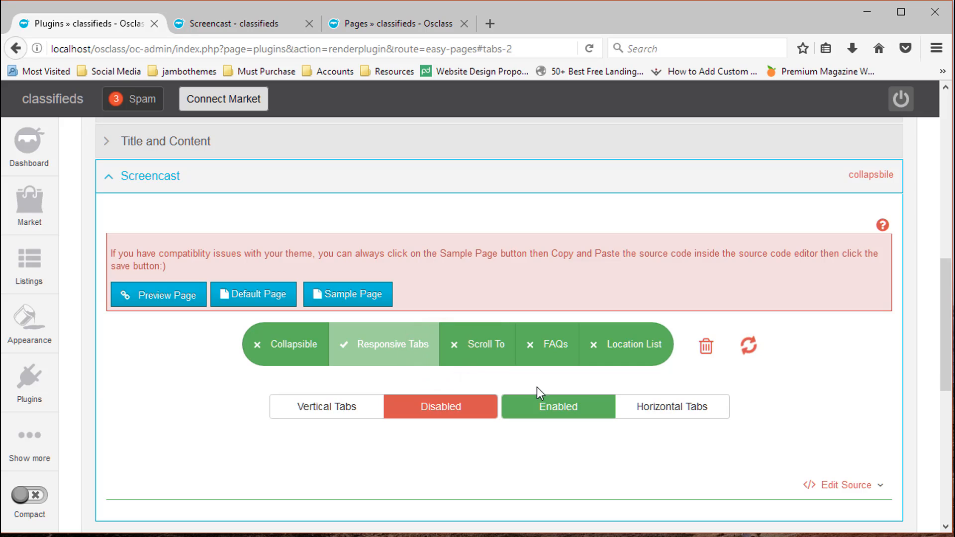
left_click(669, 413)
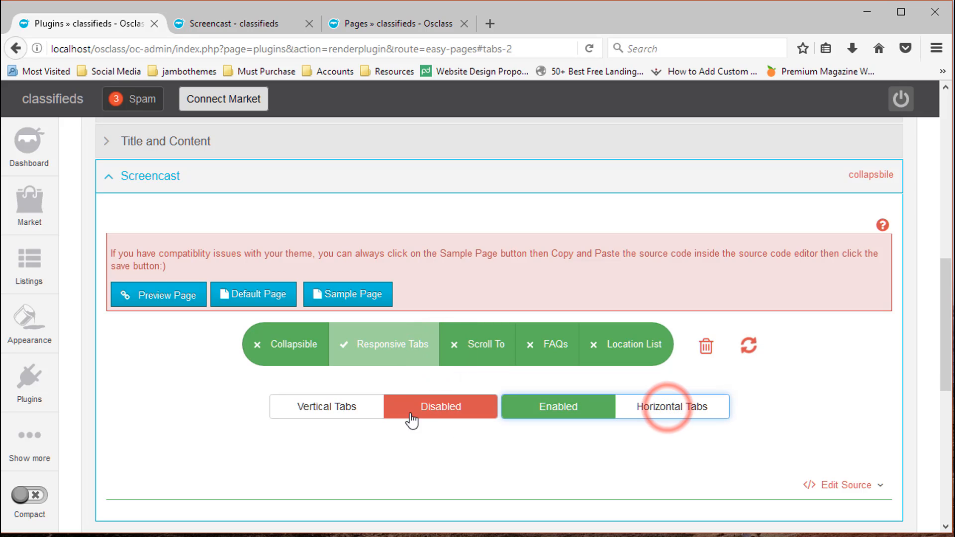
left_click(352, 417)
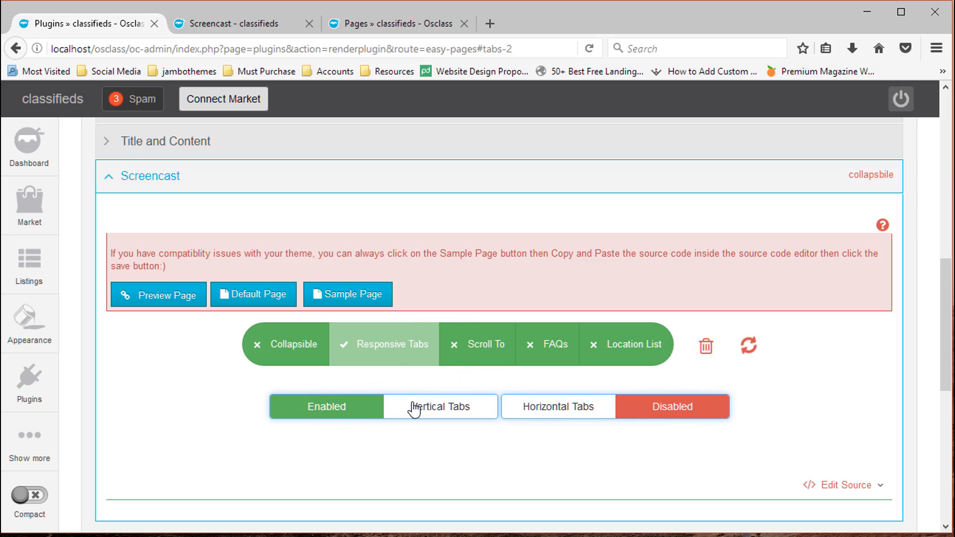
scroll(945, 318, "down", 5)
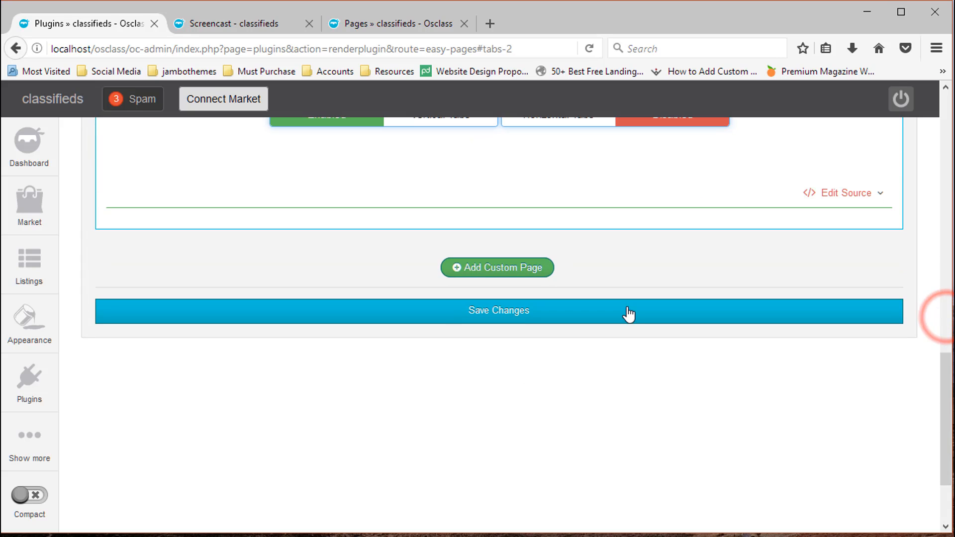
left_click(624, 309)
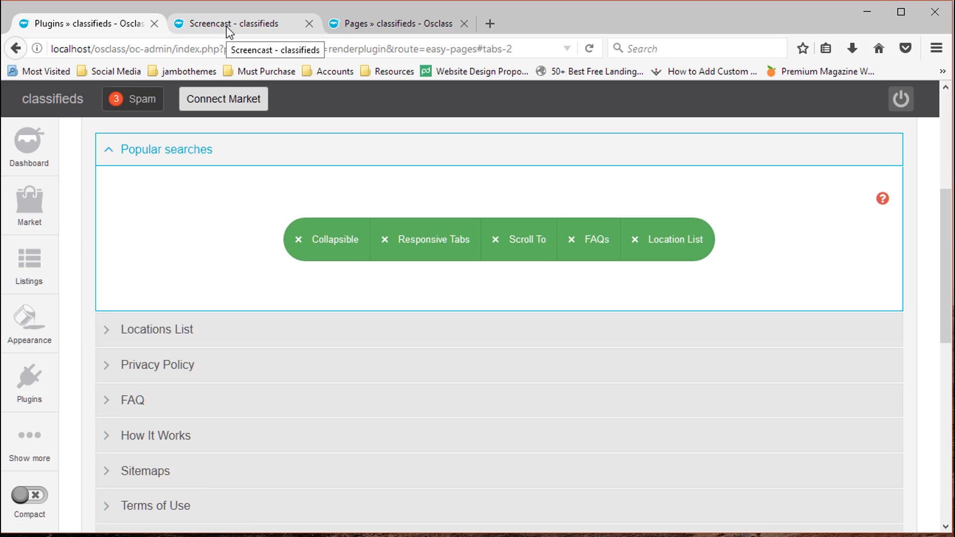
- Reload the Screencast preview and view the contents of all four questions repeatedly in the vertical tabs layout, ending on Question Four
left_click(226, 28)
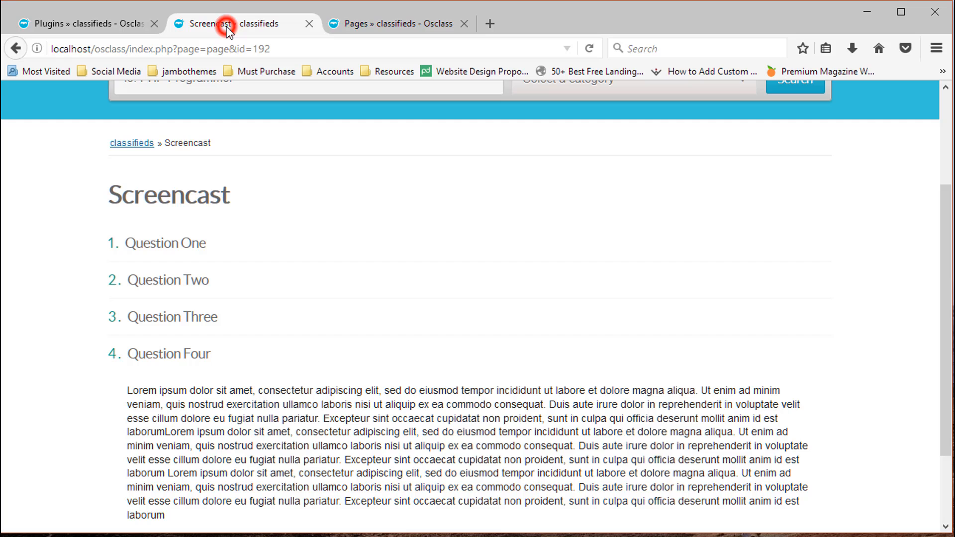
left_click(590, 48)
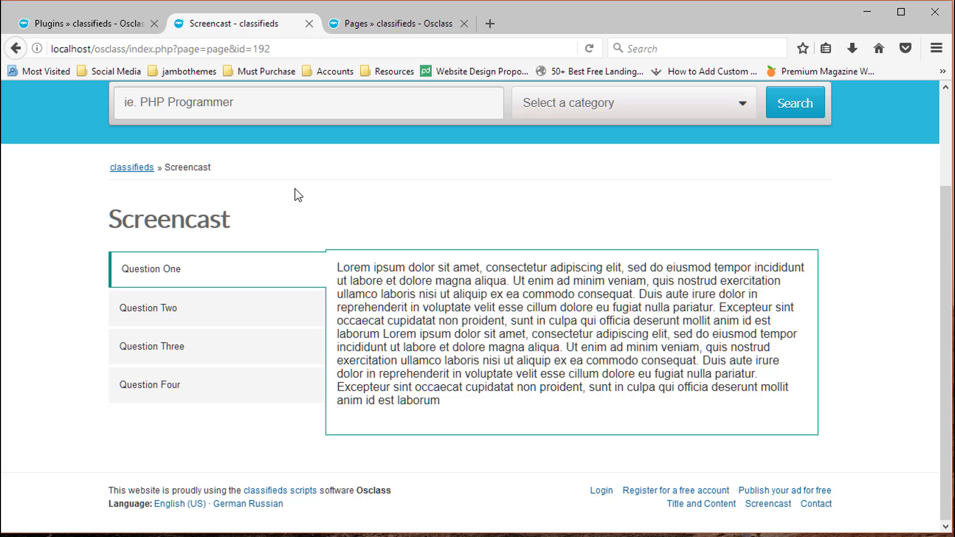
left_click(287, 306)
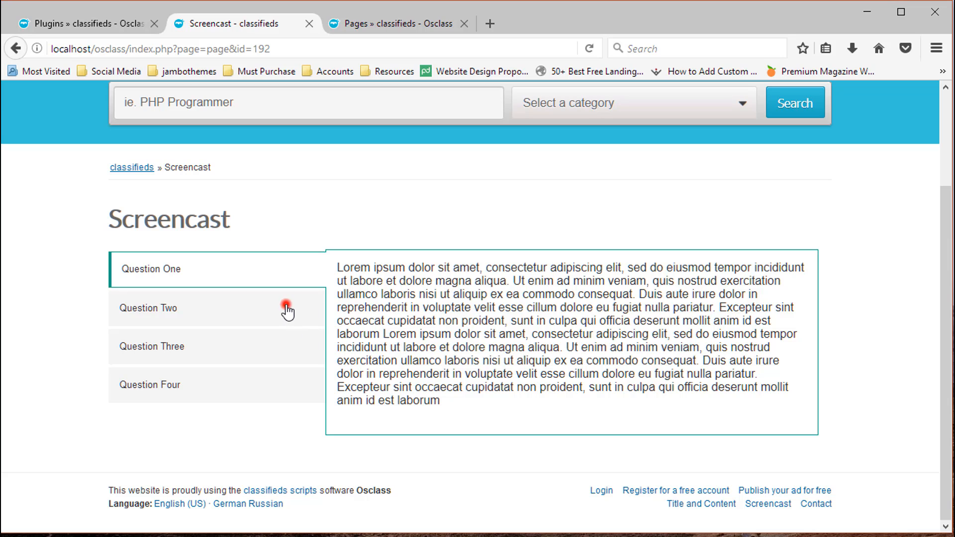
left_click(289, 346)
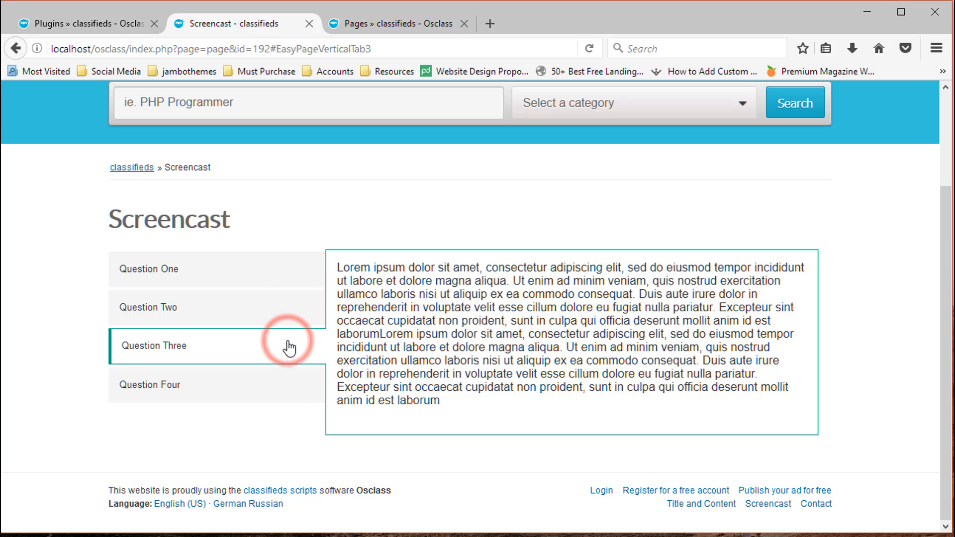
left_click(297, 389)
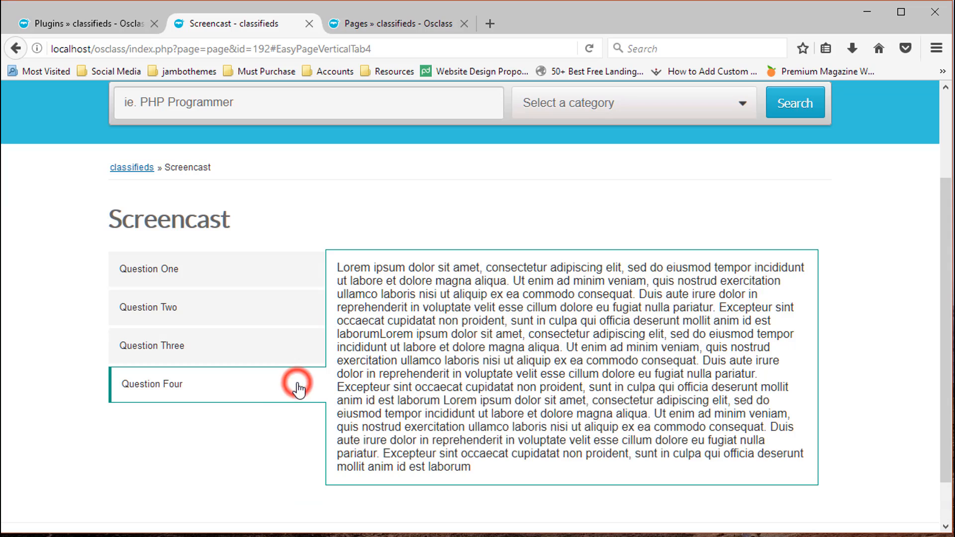
left_click(302, 356)
left_click(297, 318)
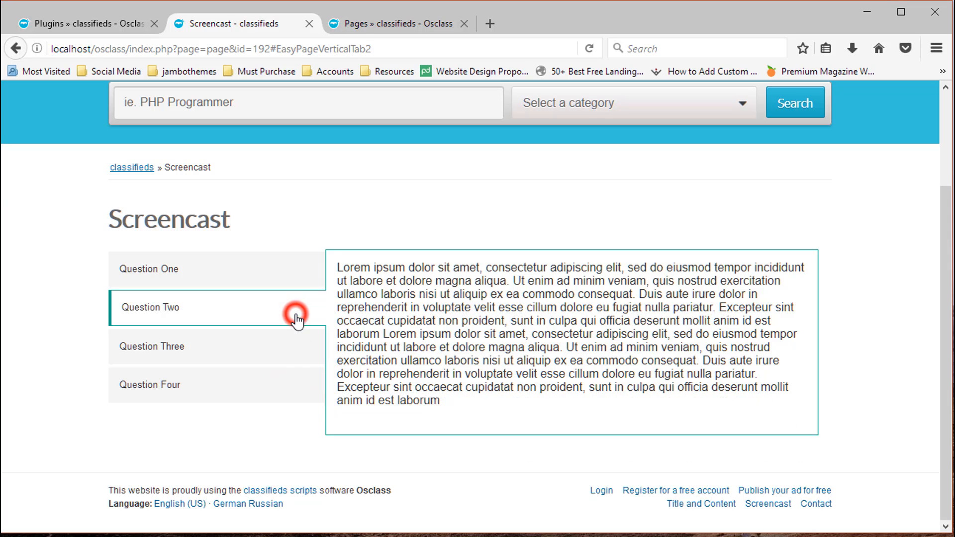
left_click(295, 273)
left_click(293, 358)
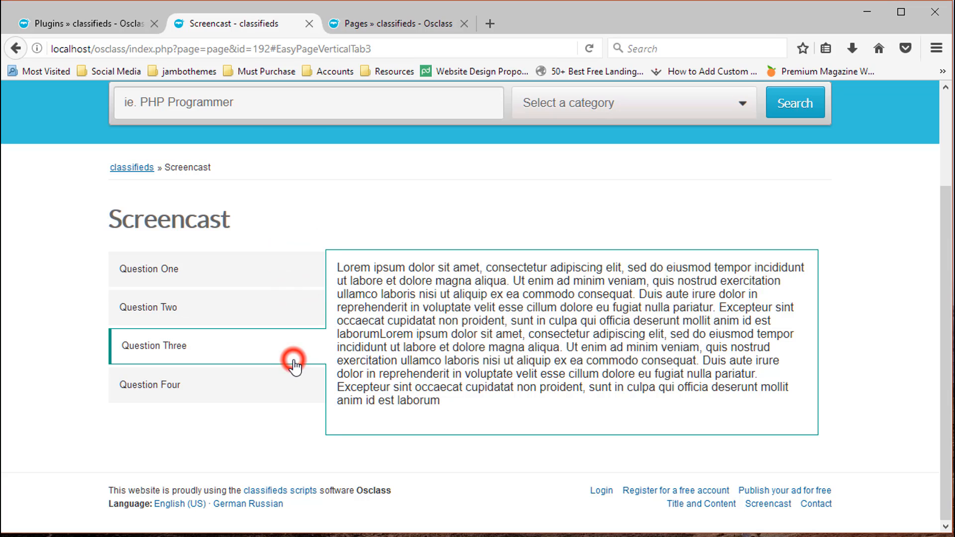
left_click(300, 390)
left_click(286, 343)
left_click(270, 305)
left_click(260, 278)
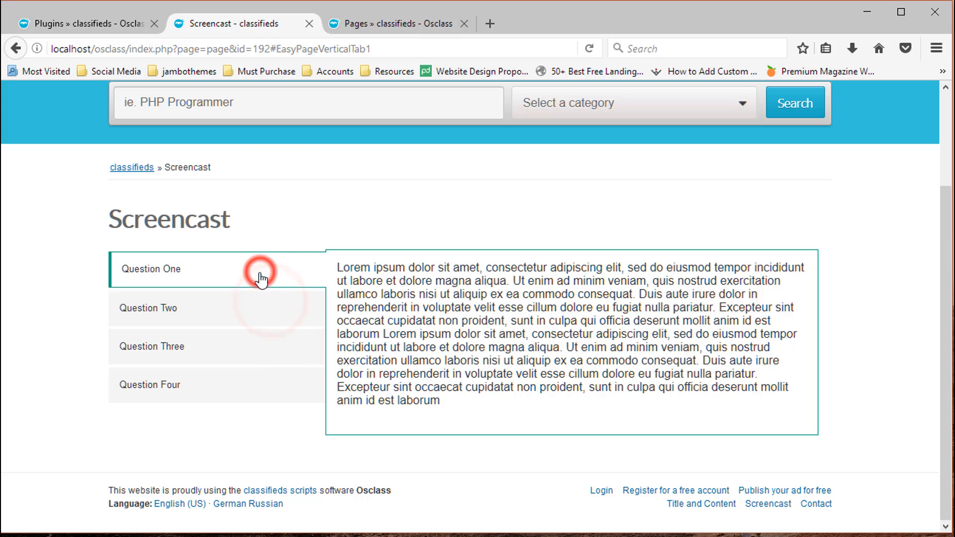
left_click(257, 350)
left_click(262, 393)
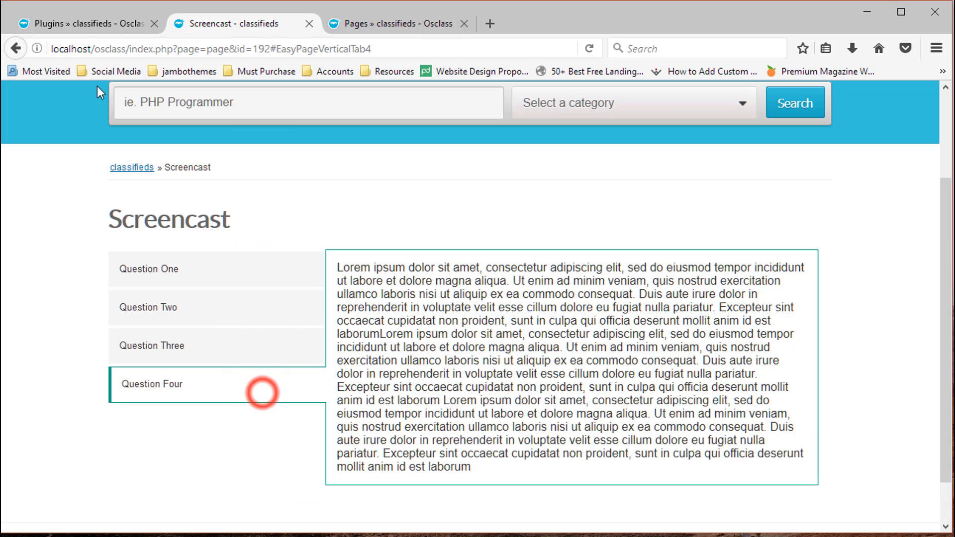
- Change the Screencast page's layout to Scroll To in the Easy Pages plugin and save the changes
left_click(81, 21)
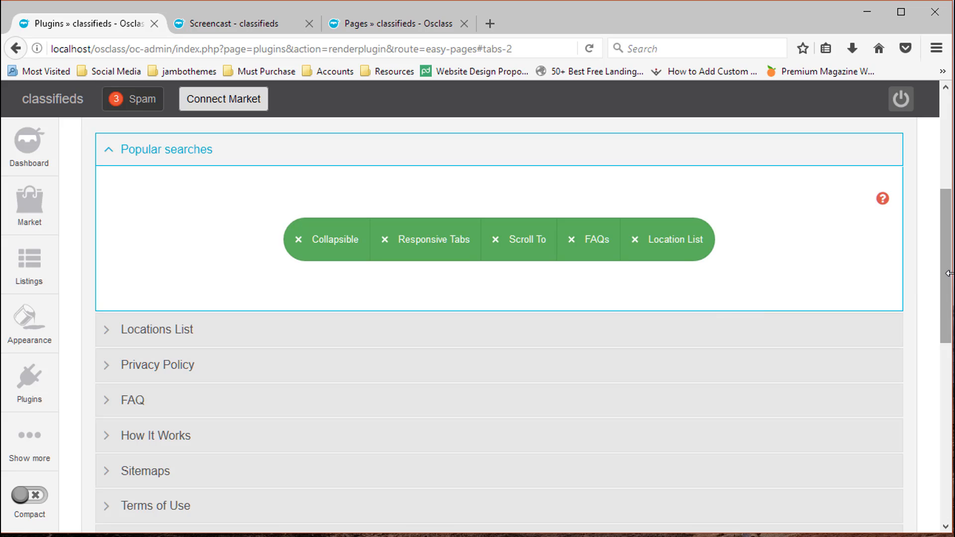
left_click_drag(945, 275, 948, 369)
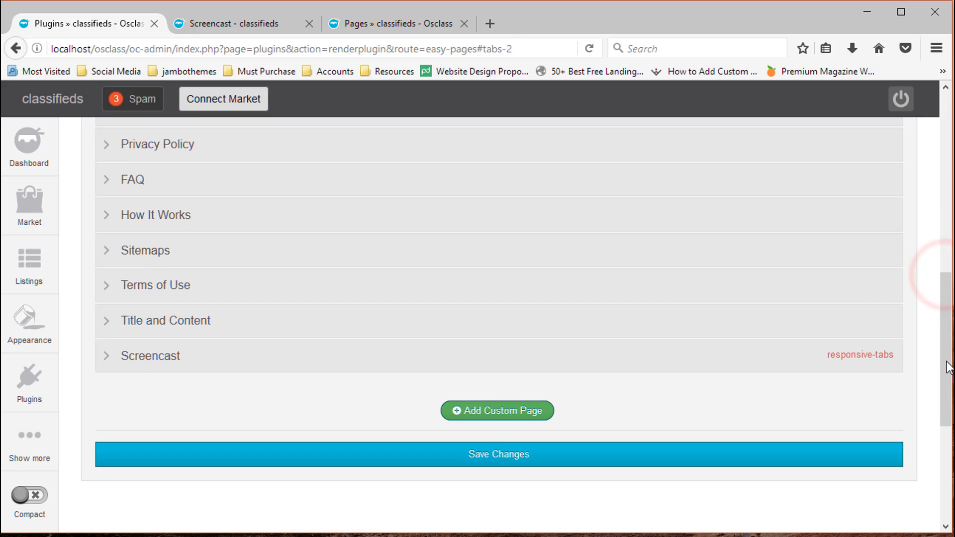
left_click(826, 354)
left_click(511, 324)
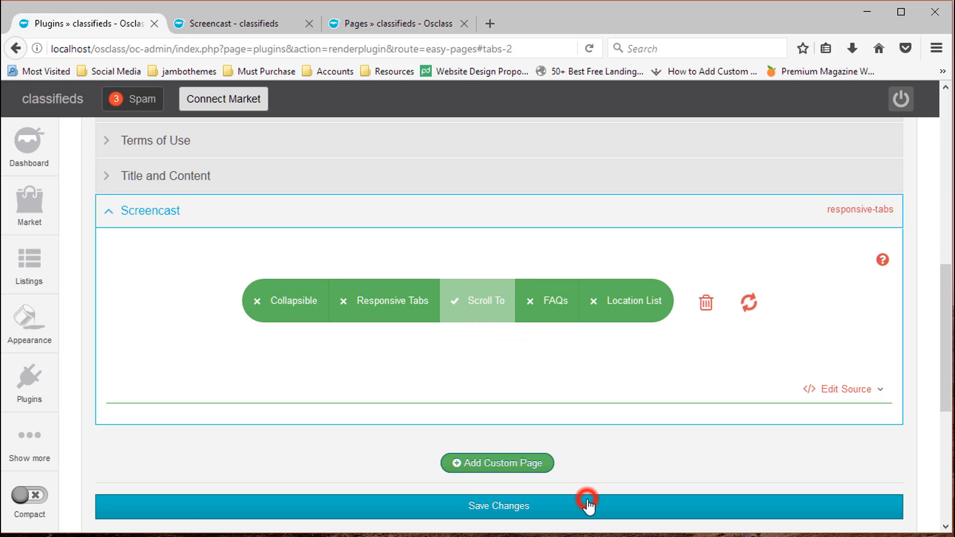
left_click(587, 502)
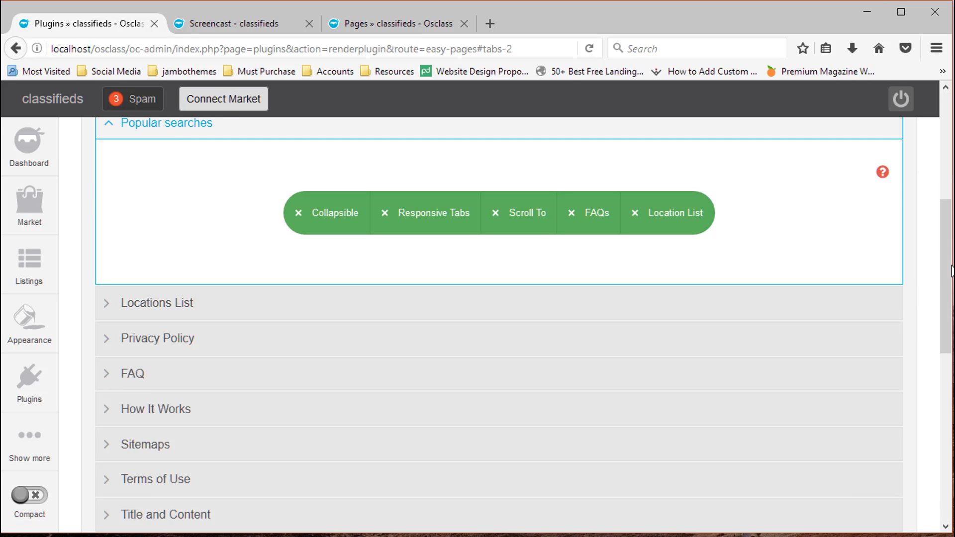
- Open the Screencast page's preview from its Easy Pages settings to view the Scroll To layout
left_click_drag(948, 273, 947, 328)
left_click(742, 297)
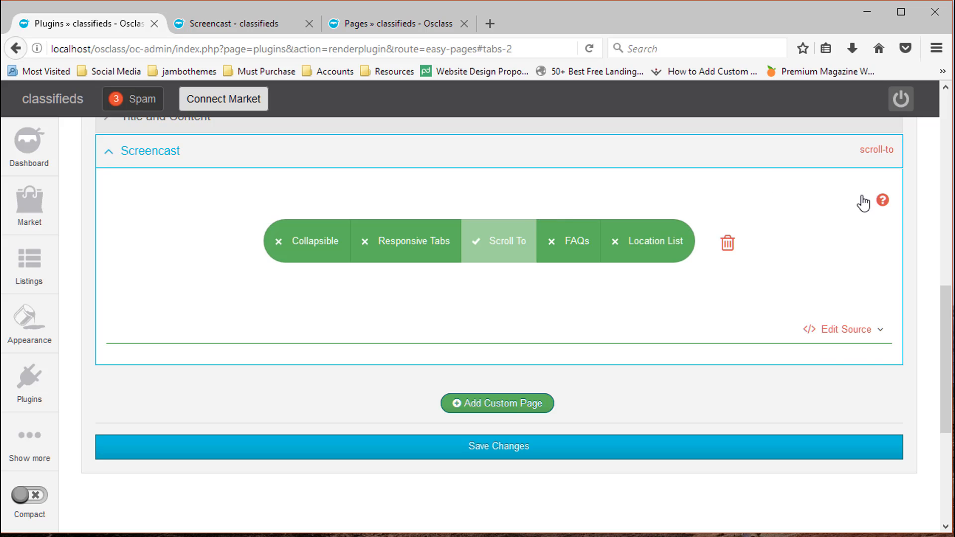
left_click(863, 198)
left_click(183, 271)
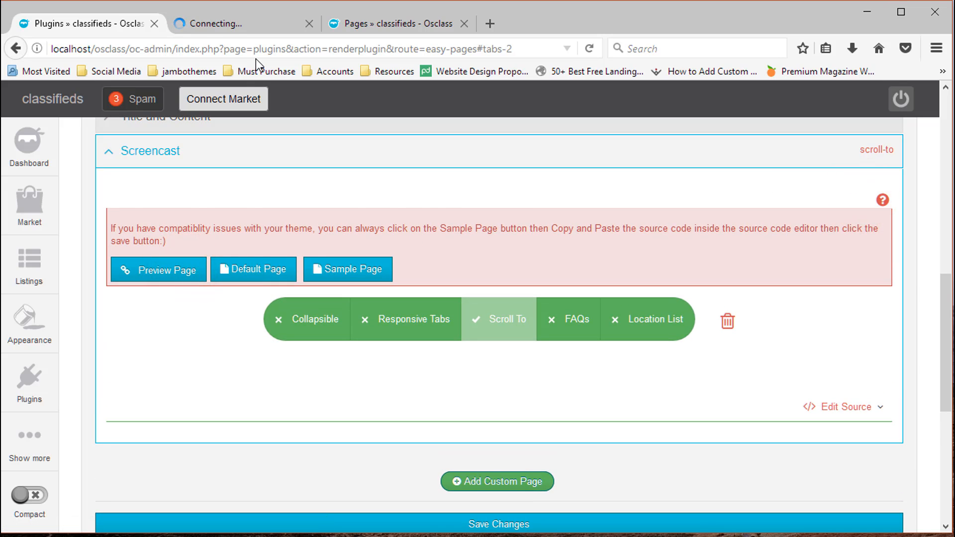
left_click(230, 29)
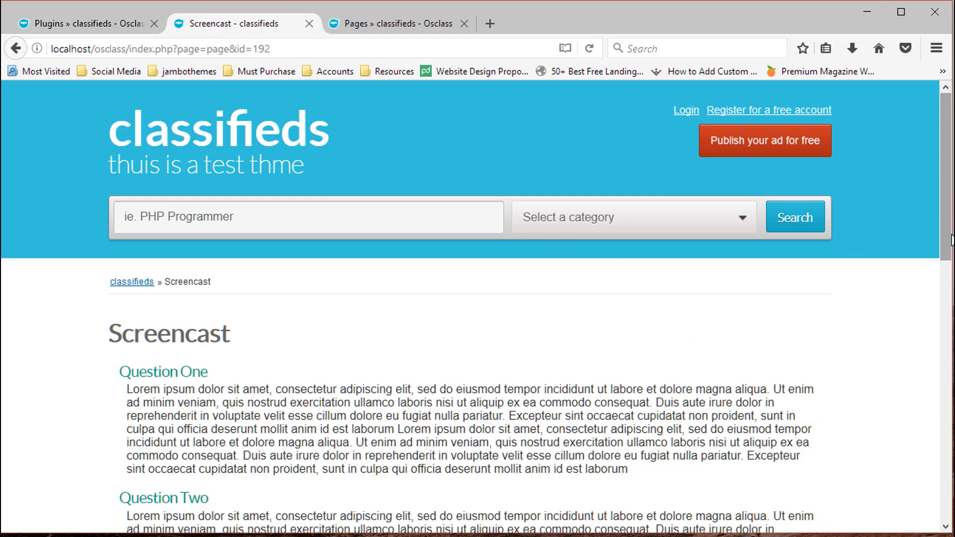
- Try the Scroll To links beneath the questions in order: Question One, Question Three, Question Four and Question Three again
left_click(944, 232)
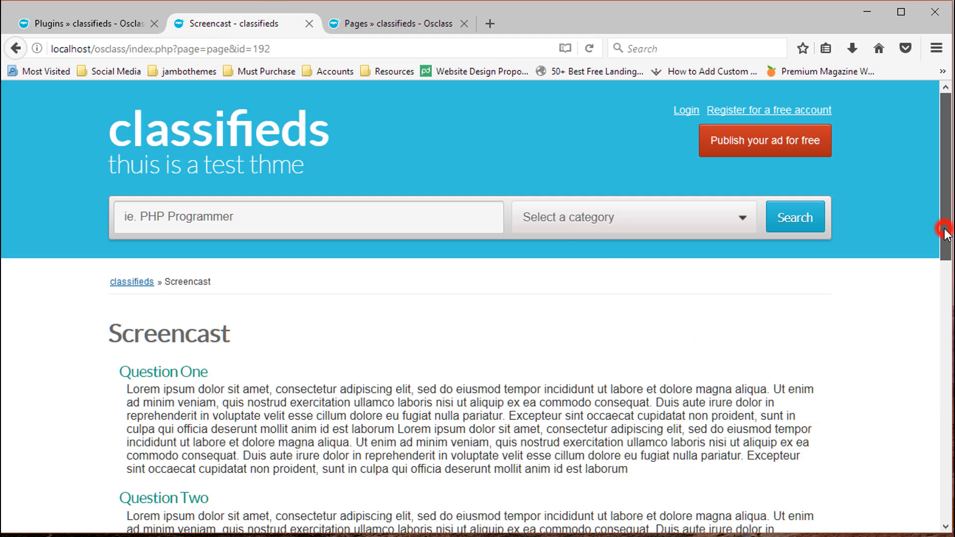
left_click_drag(945, 229, 834, 443)
left_click(794, 424)
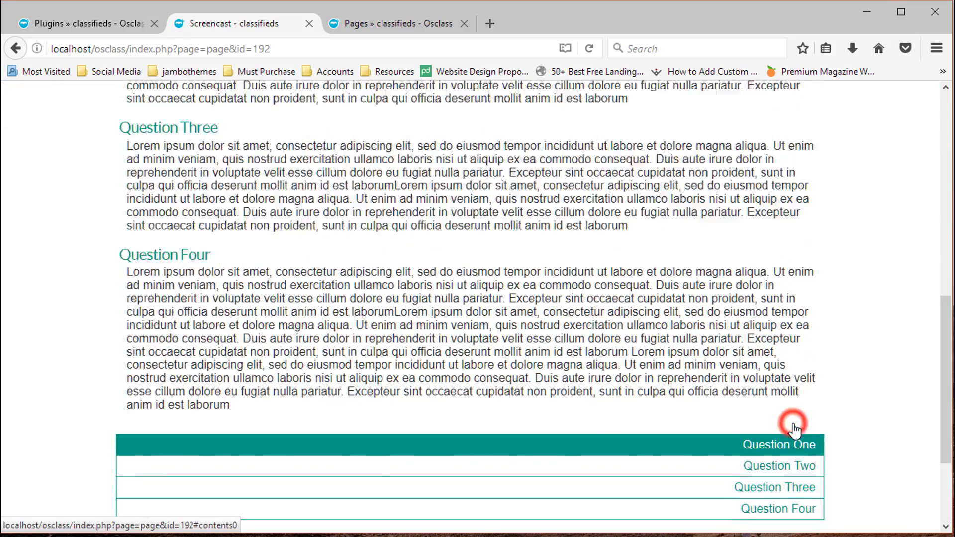
left_click_drag(945, 255, 929, 398)
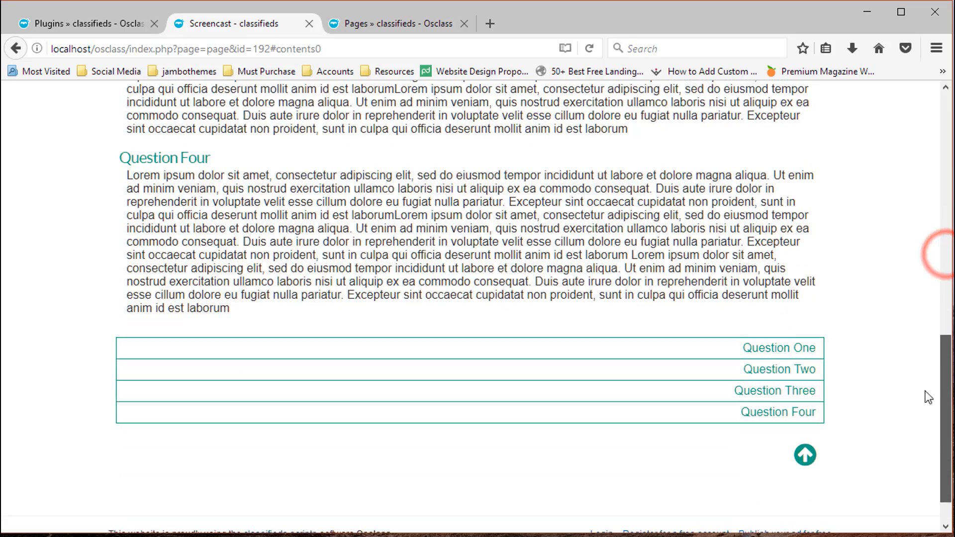
left_click(753, 390)
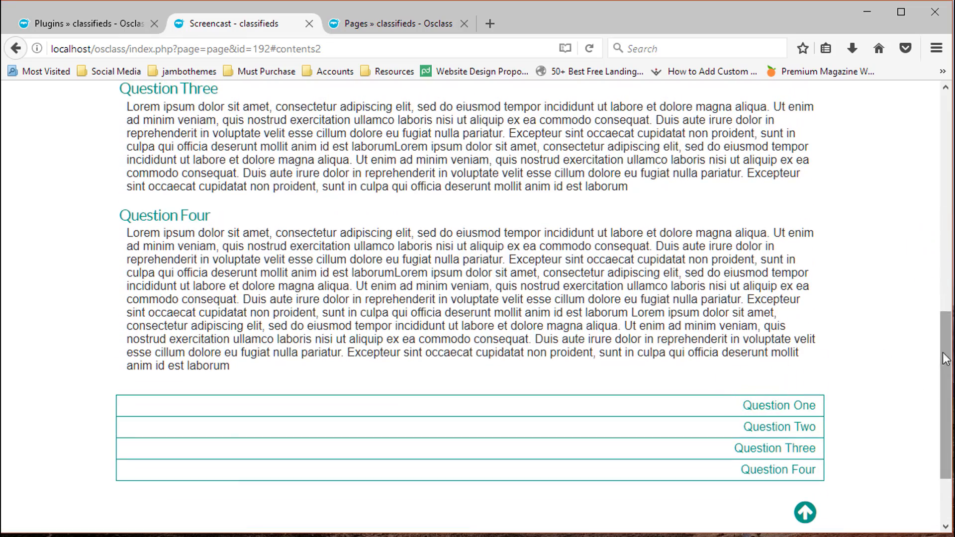
left_click_drag(944, 353, 940, 397)
left_click(745, 362)
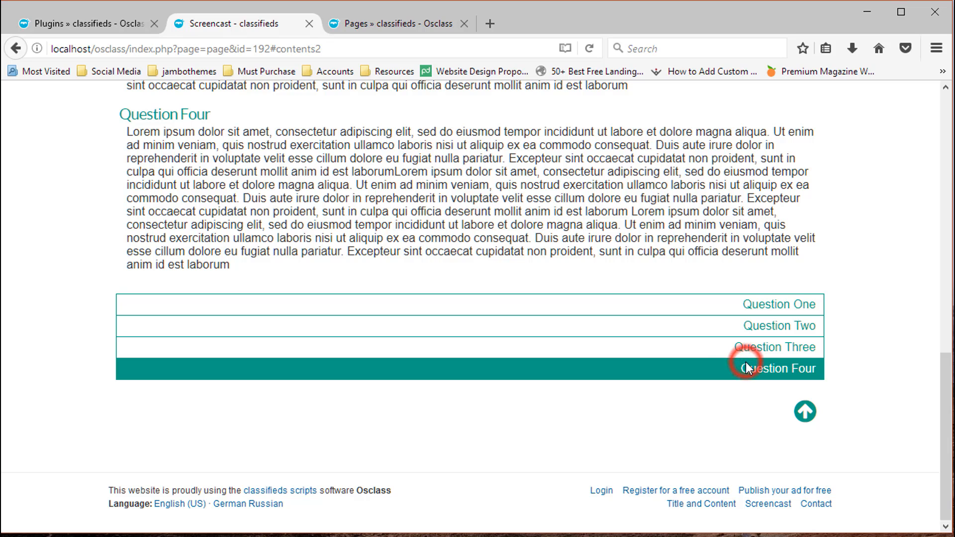
left_click(672, 349)
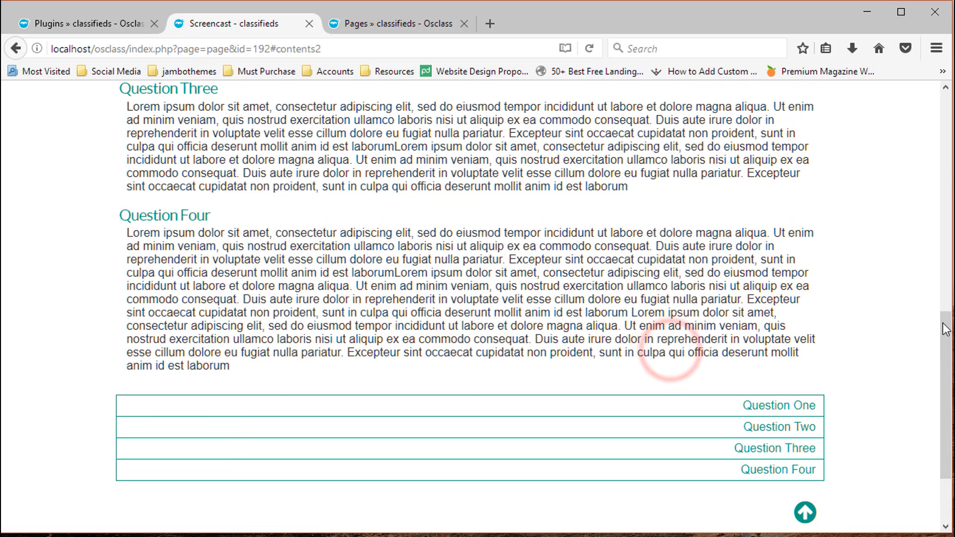
- Follow the Scroll To links for Question Two and Question One, returning to the link list after each jump
left_click_drag(945, 328, 945, 348)
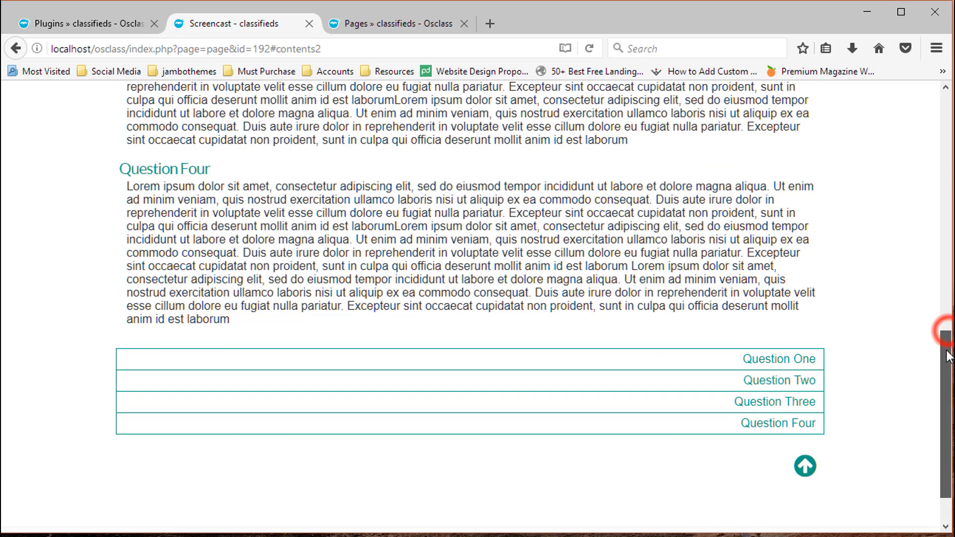
left_click(735, 386)
left_click_drag(944, 317, 944, 318)
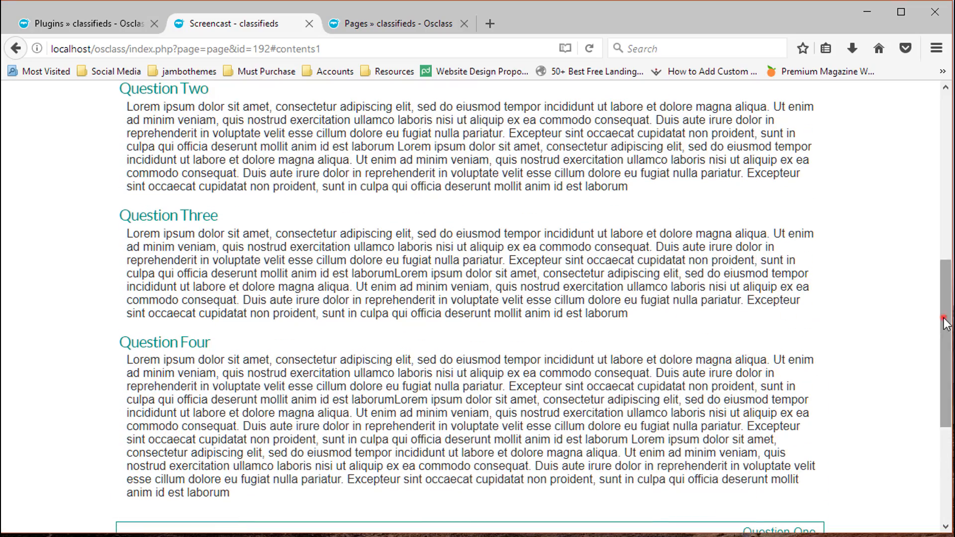
scroll(945, 321, "down", 5)
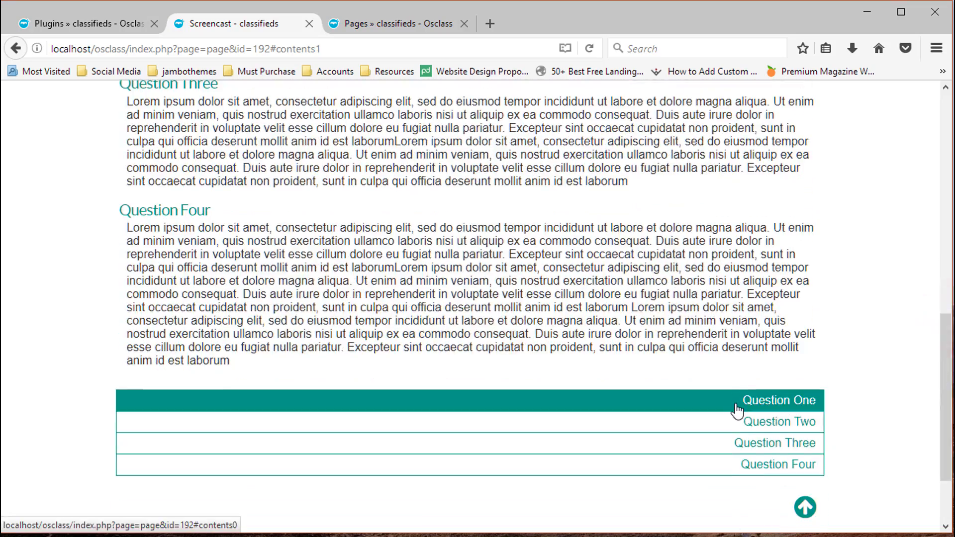
left_click(736, 403)
left_click_drag(944, 318, 948, 415)
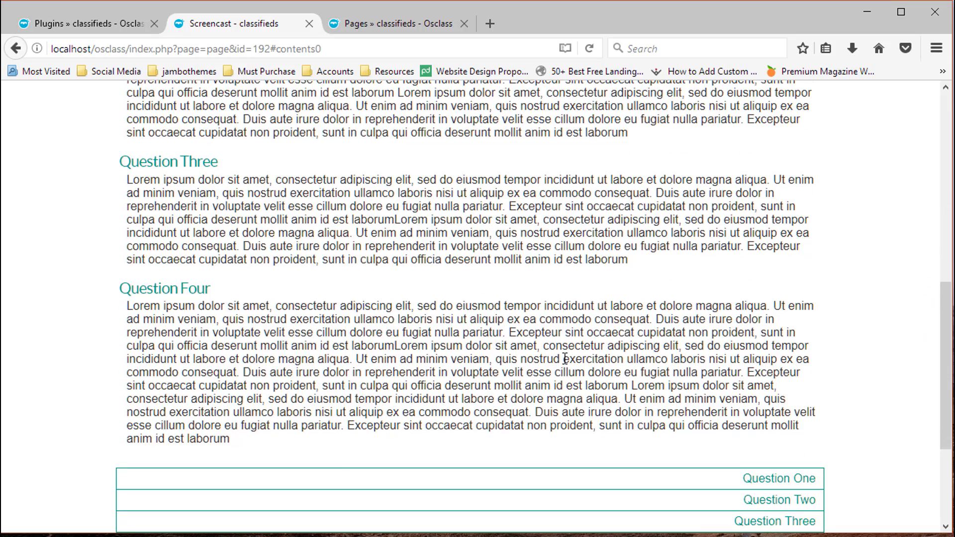
- Change the Screencast page's layout to FAQs in the Easy Pages plugin and save the changes
left_click(76, 25)
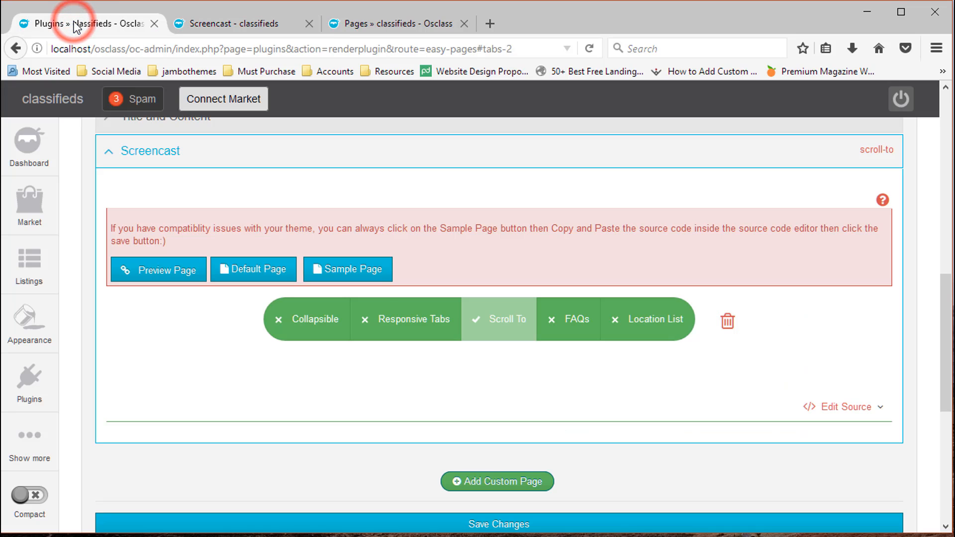
left_click(577, 335)
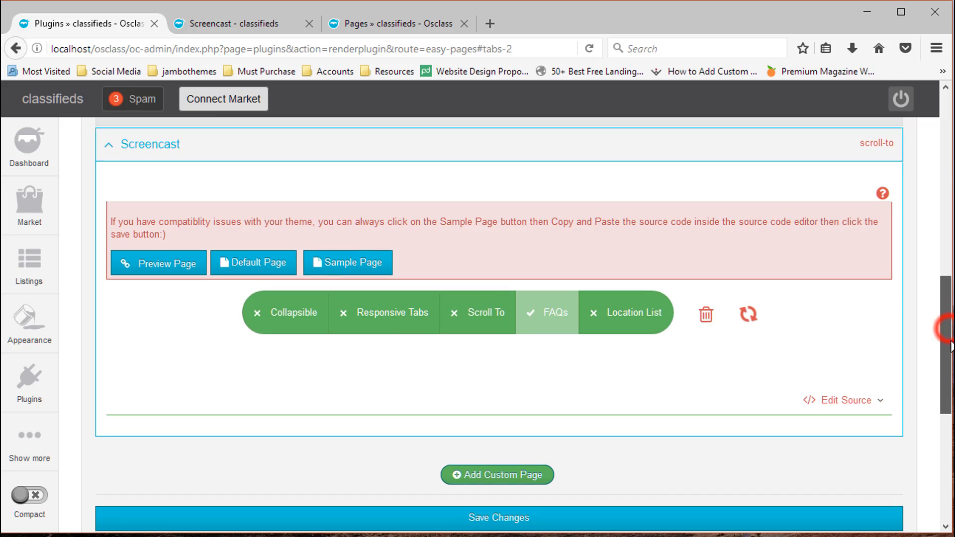
scroll(949, 330, "down", 3)
left_click(555, 442)
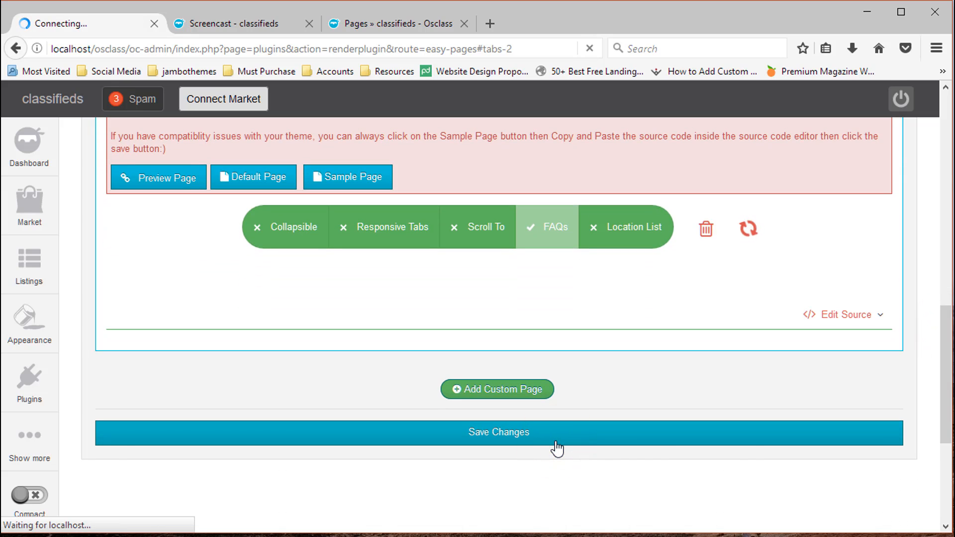
- Reload the Screencast preview and examine the FAQs layout, highlighting the question headings and checking the answer markers
left_click(235, 24)
left_click(589, 50)
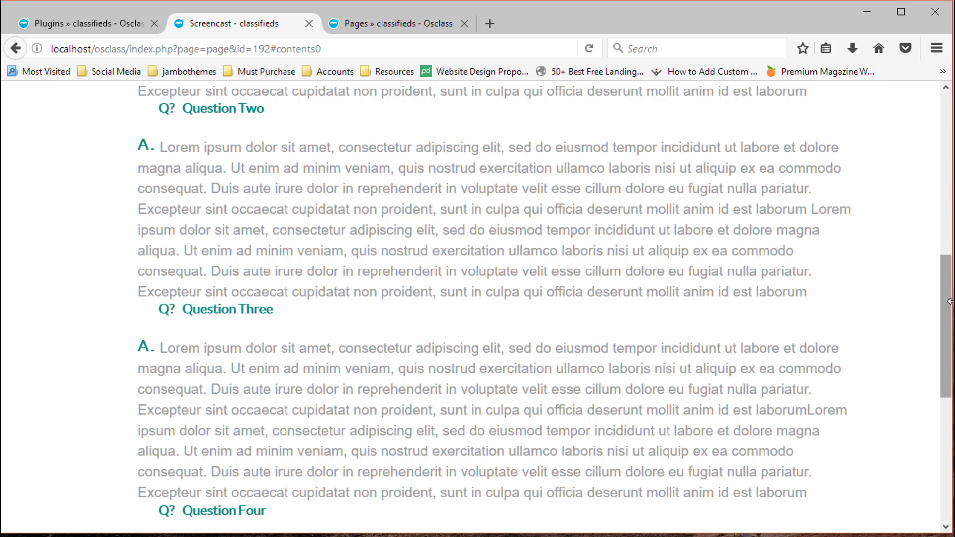
left_click_drag(949, 308, 936, 187)
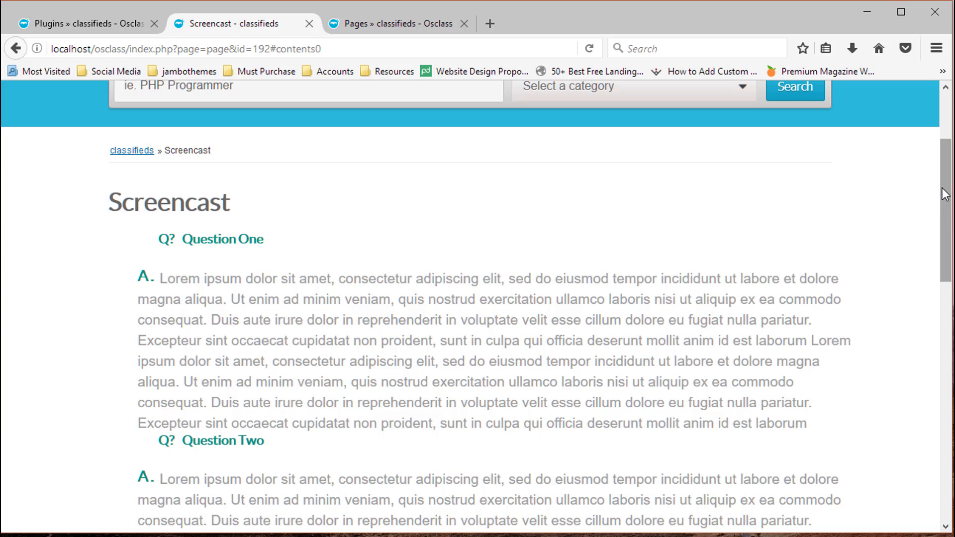
left_click_drag(940, 188, 951, 227)
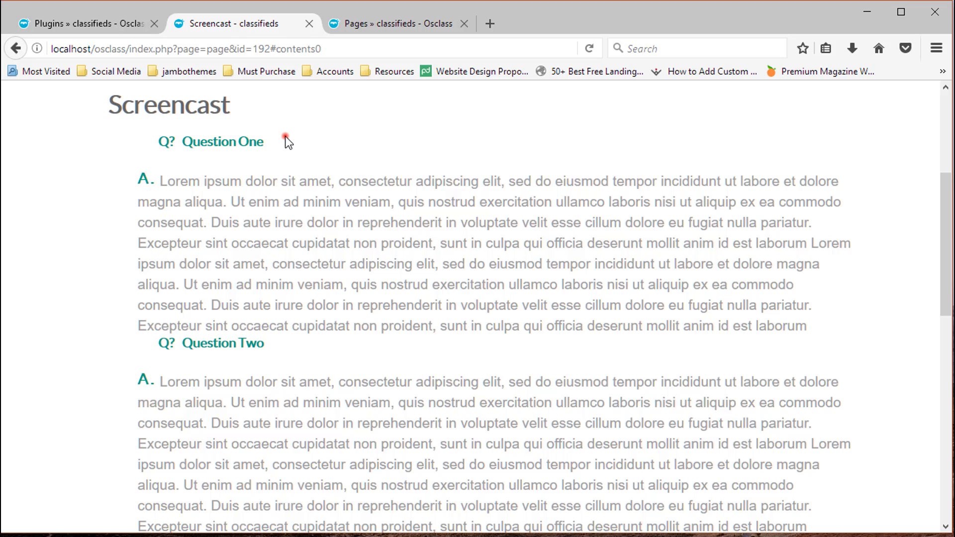
left_click_drag(286, 142, 157, 144)
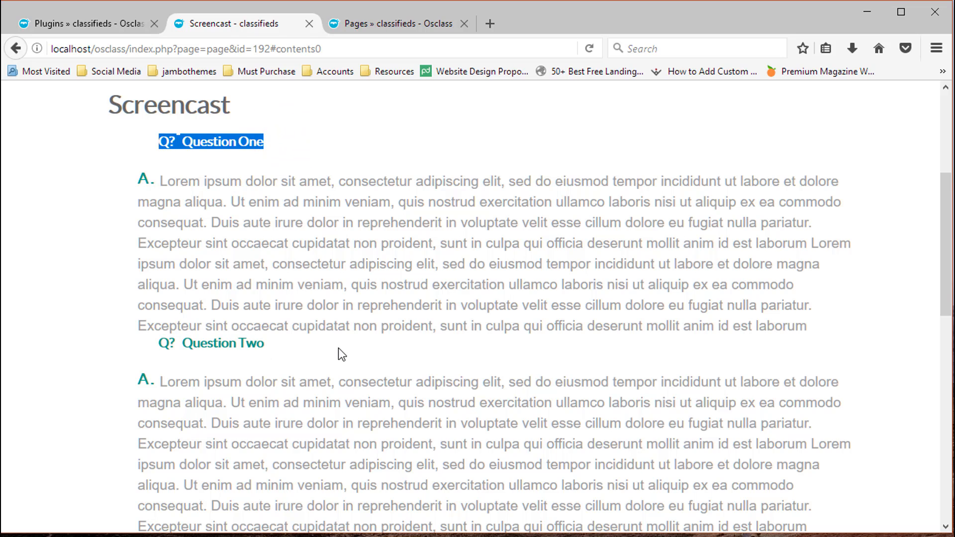
left_click_drag(950, 267, 950, 310)
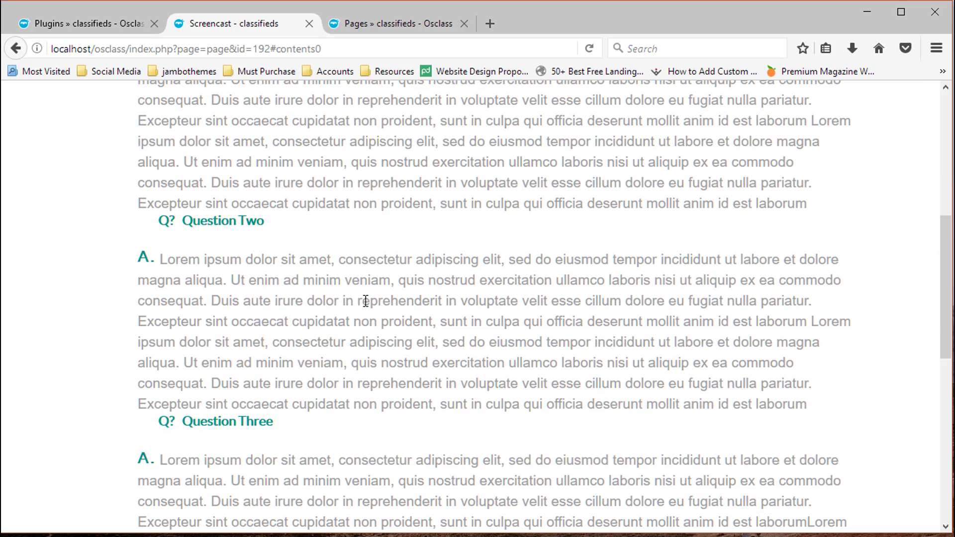
left_click_drag(280, 421, 154, 424)
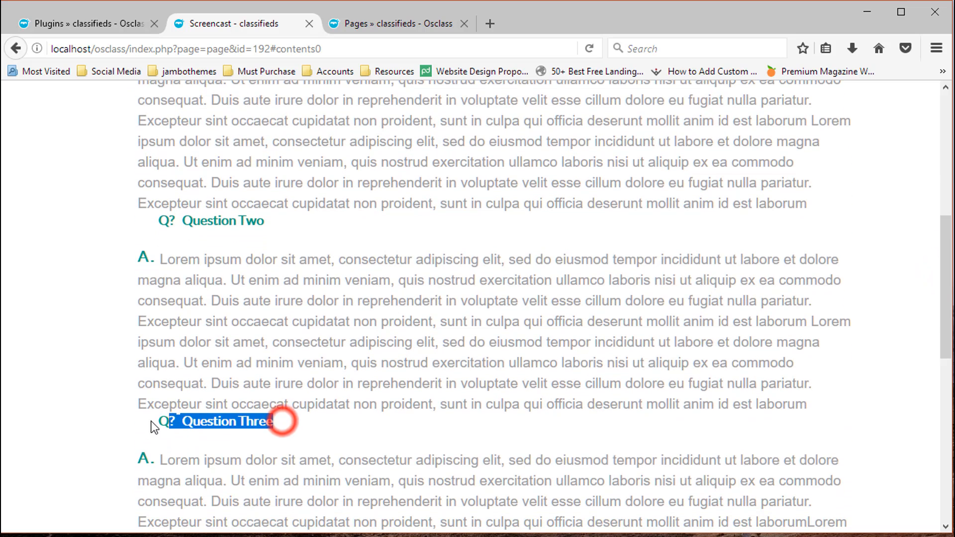
left_click_drag(167, 460, 159, 422)
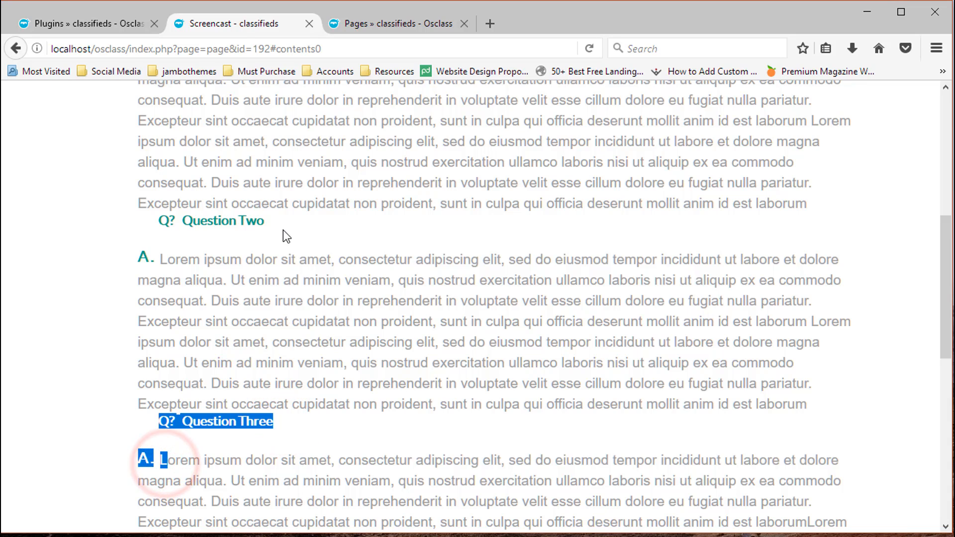
left_click_drag(277, 221, 158, 220)
left_click(157, 258)
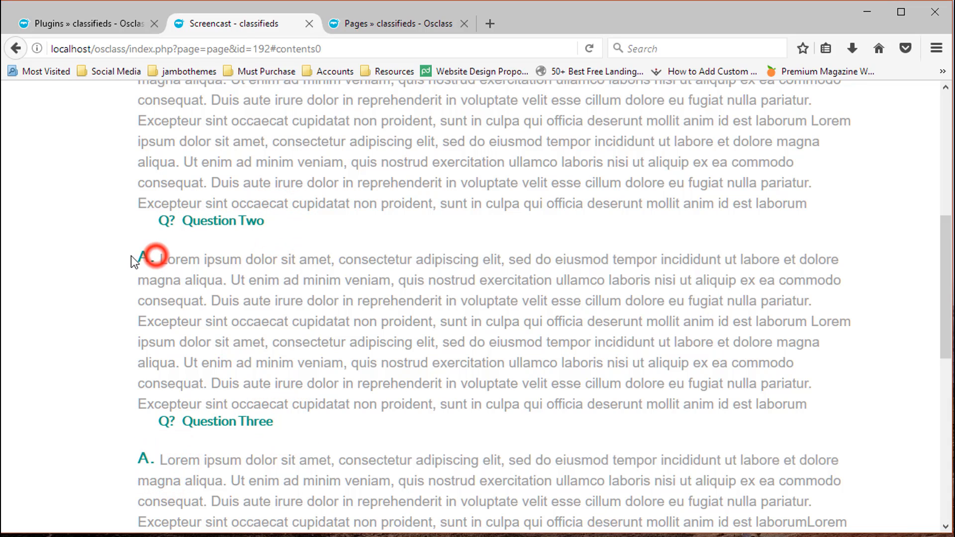
- Change the Screencast page's layout to Location List in the Easy Pages plugin and save the changes
left_click(89, 22)
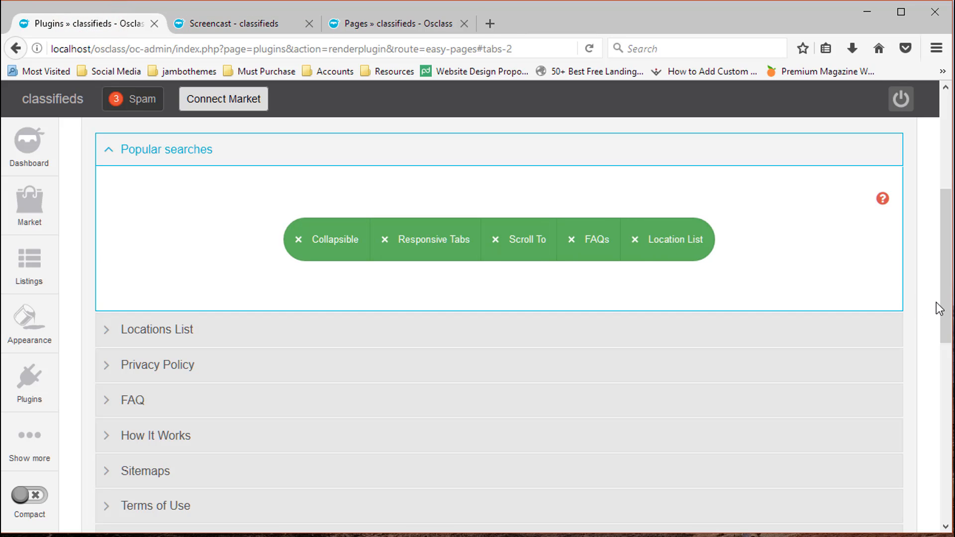
left_click_drag(943, 303, 935, 404)
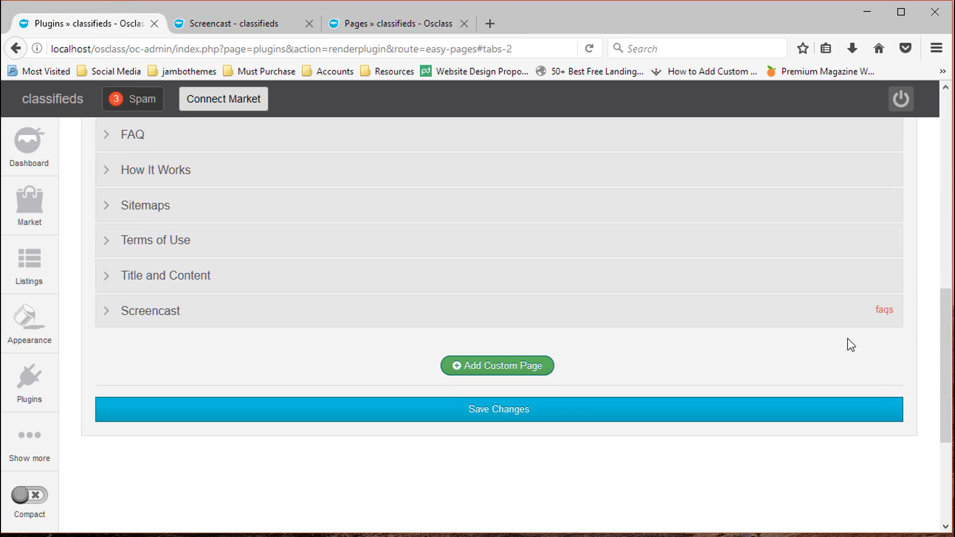
left_click(832, 320)
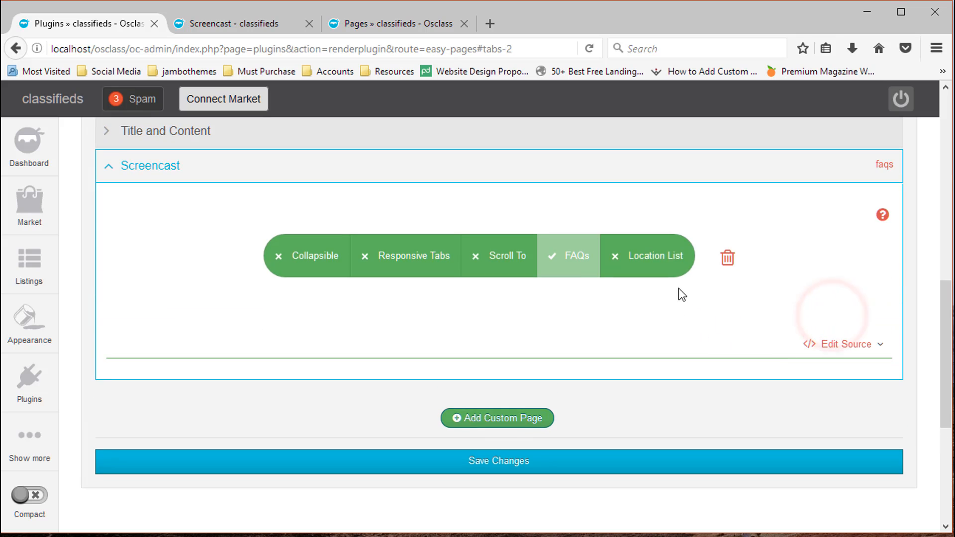
left_click(657, 258)
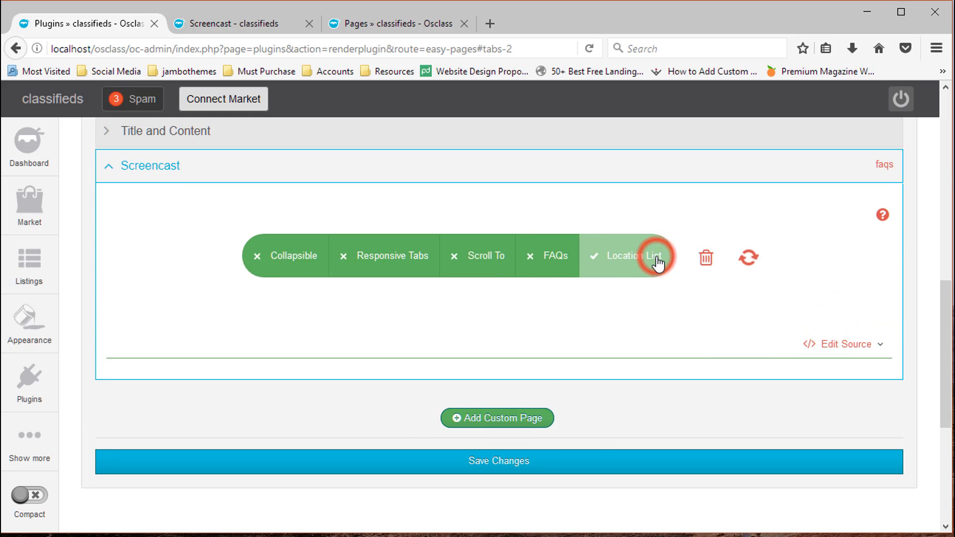
left_click(535, 463)
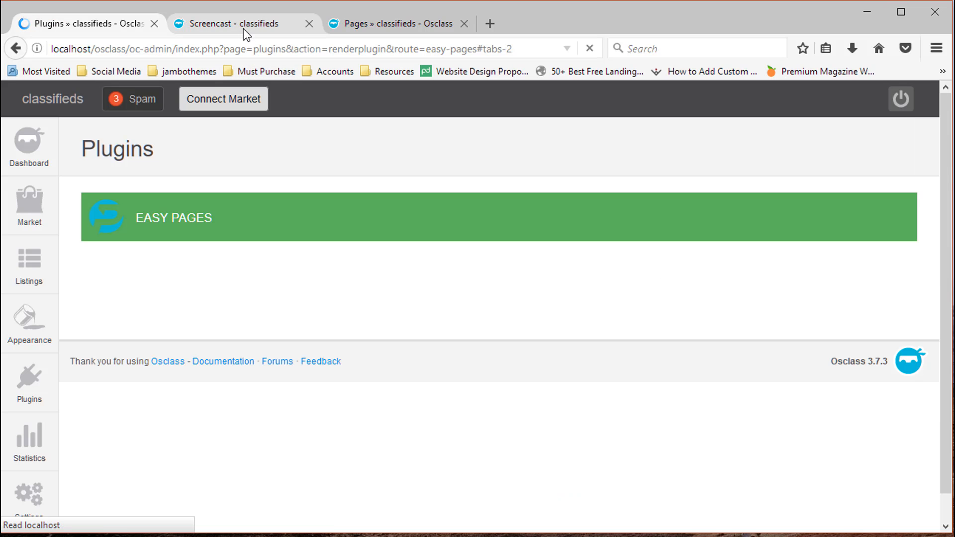
- Reload the Screencast preview and try the Location List layout by expanding South Africa and Nigeria, collapsing Nigeria and choosing South Africa again
left_click(244, 28)
left_click(587, 50)
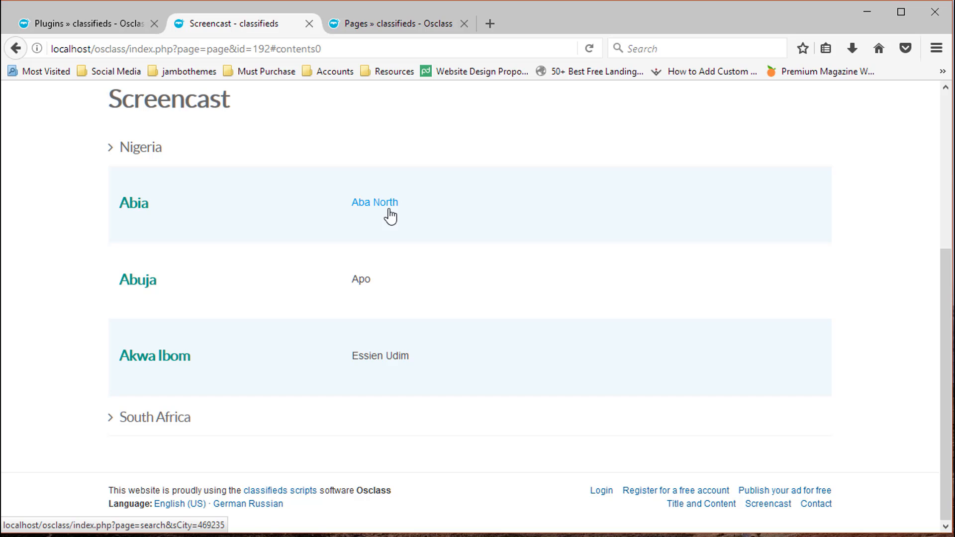
left_click(199, 422)
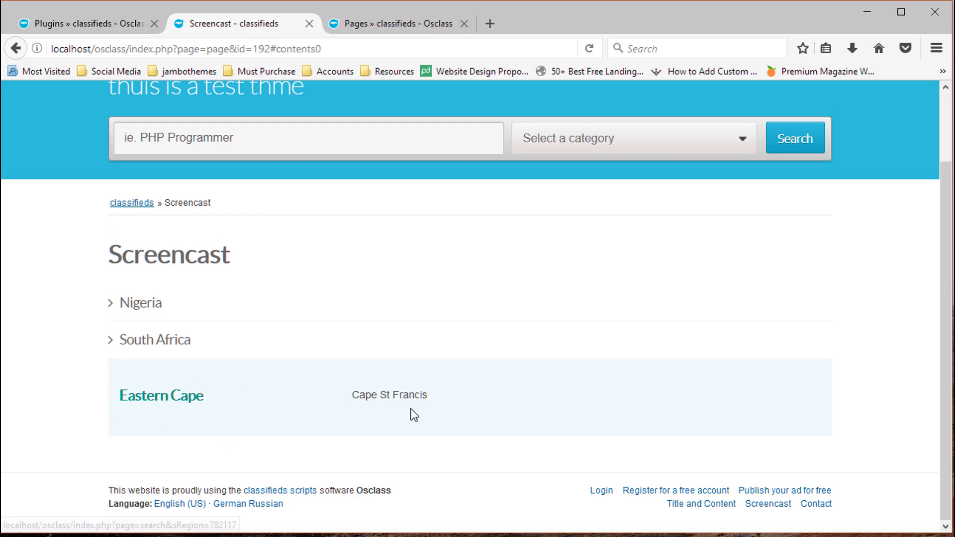
left_click(157, 304)
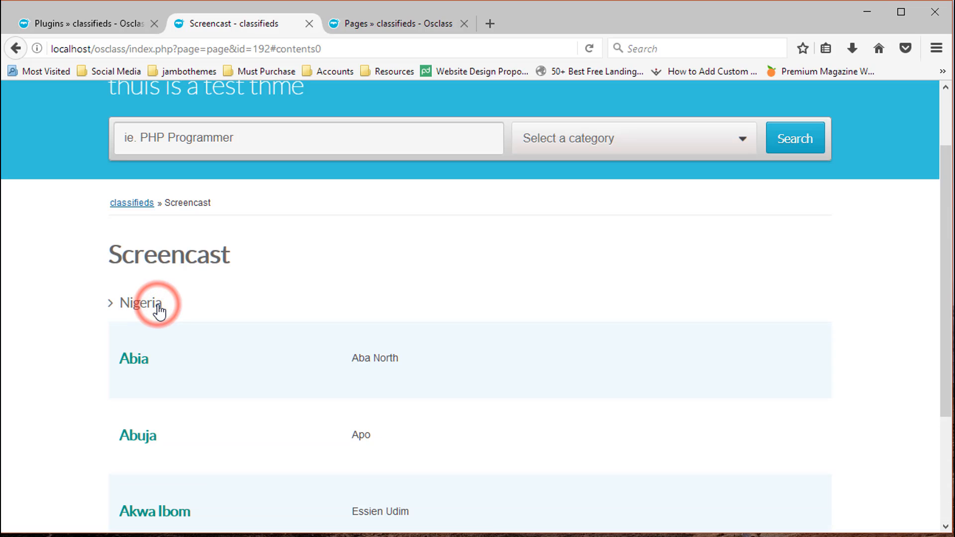
left_click_drag(948, 265, 949, 322)
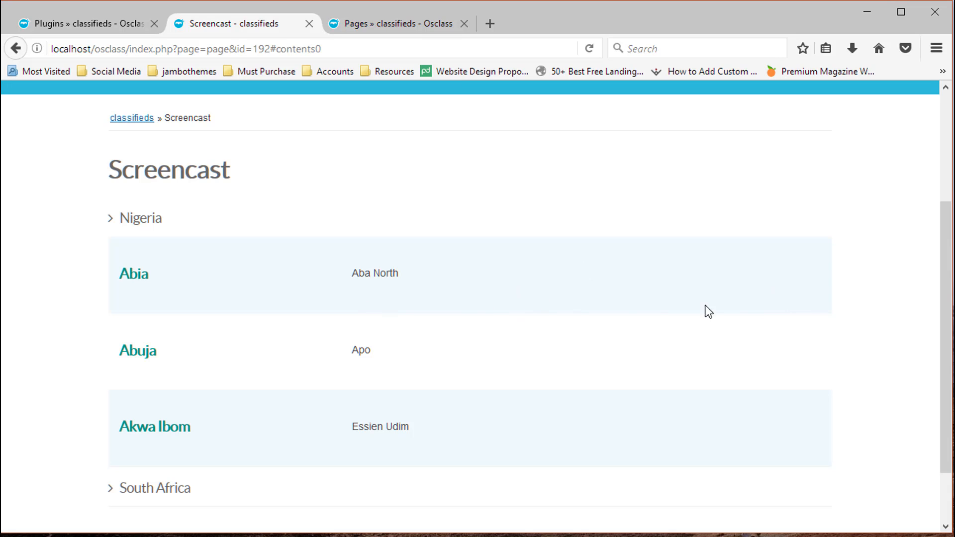
left_click(120, 222)
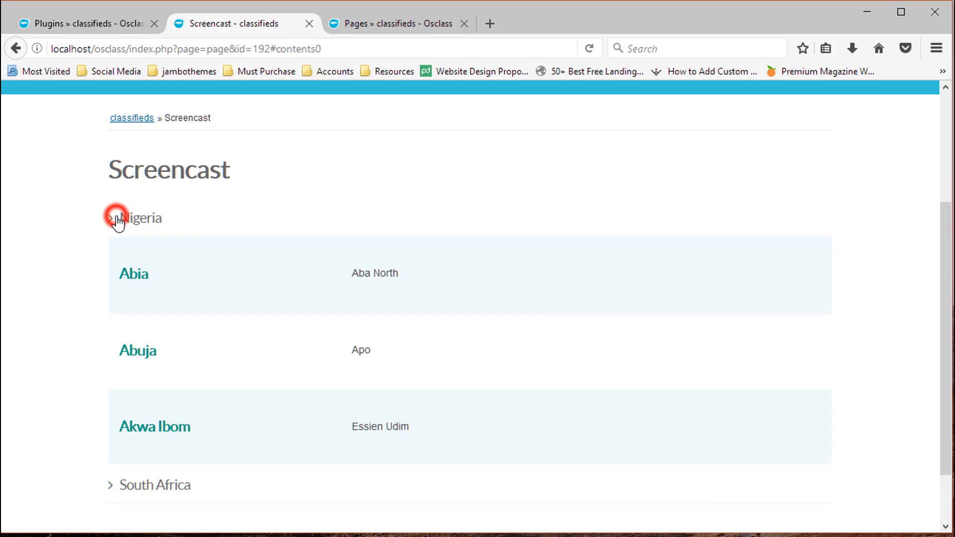
left_click(142, 424)
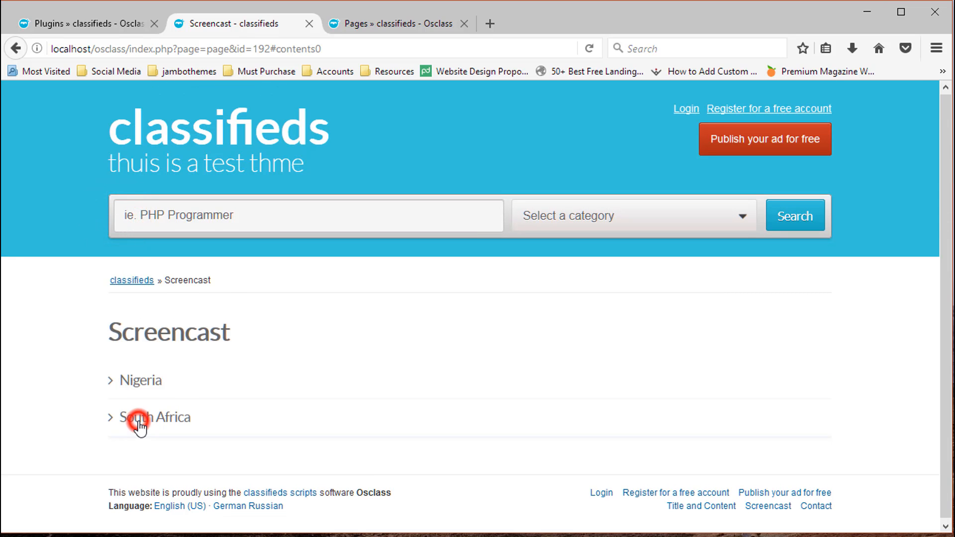
- Expand and collapse Nigeria in the Screencast preview, and reopen the Screencast page's layout settings in Easy Pages
left_click(140, 389)
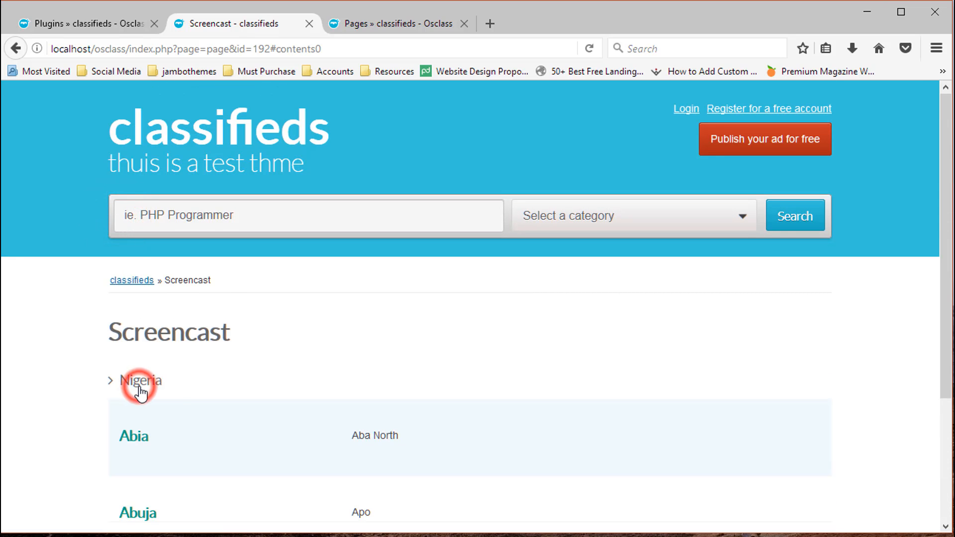
left_click(137, 384)
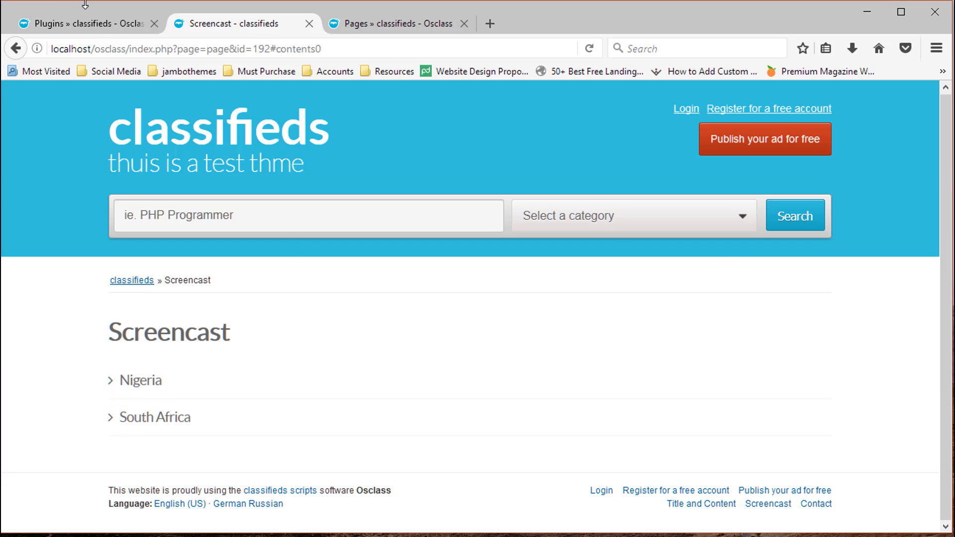
left_click(97, 24)
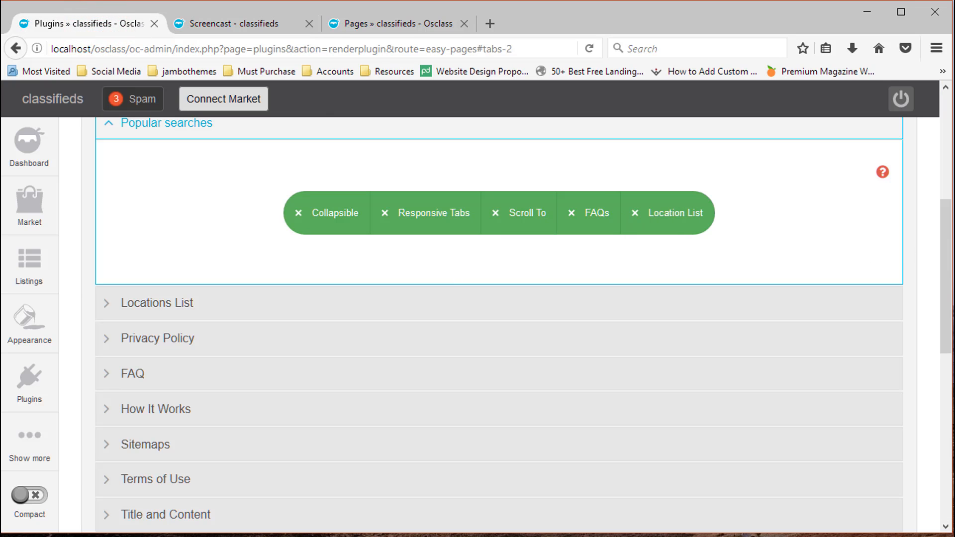
scroll(950, 264, "down", 5)
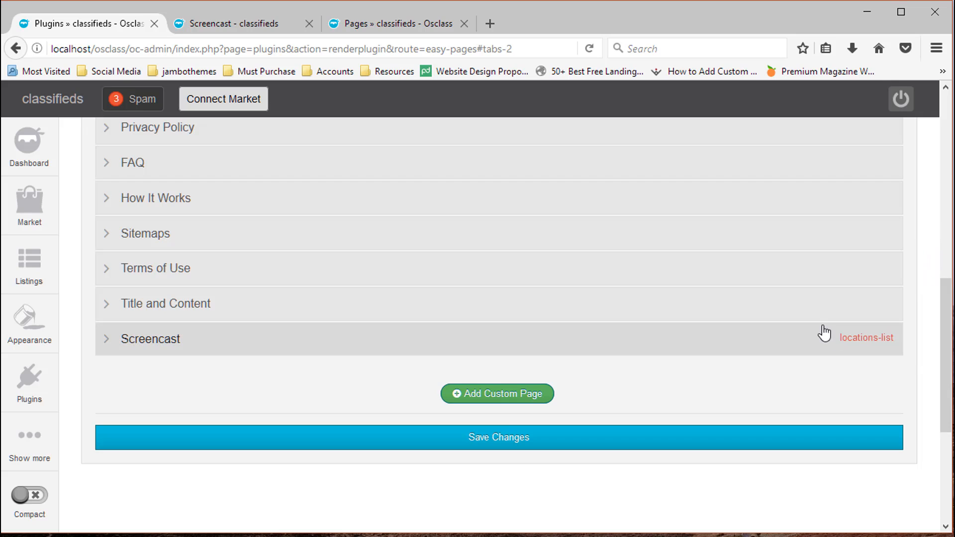
left_click(822, 336)
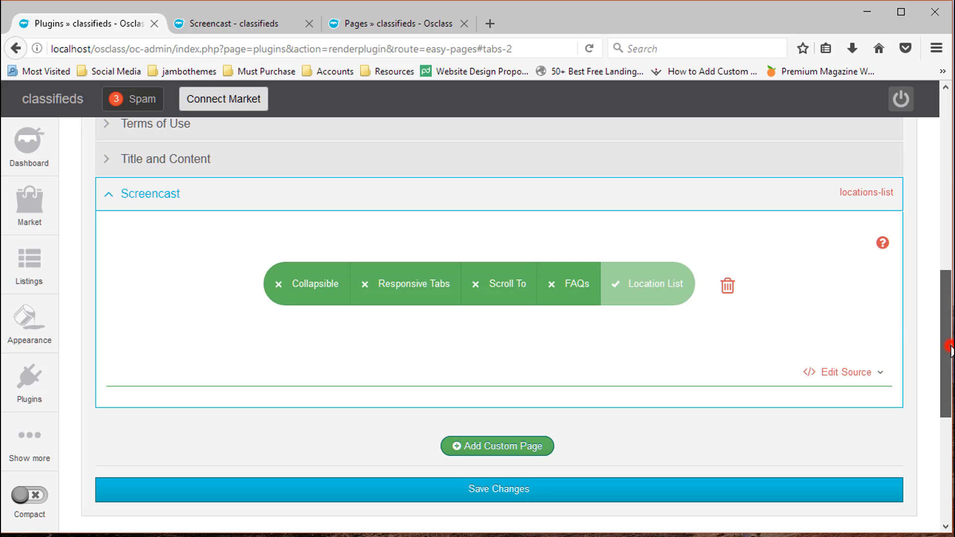
left_click_drag(945, 351, 946, 313)
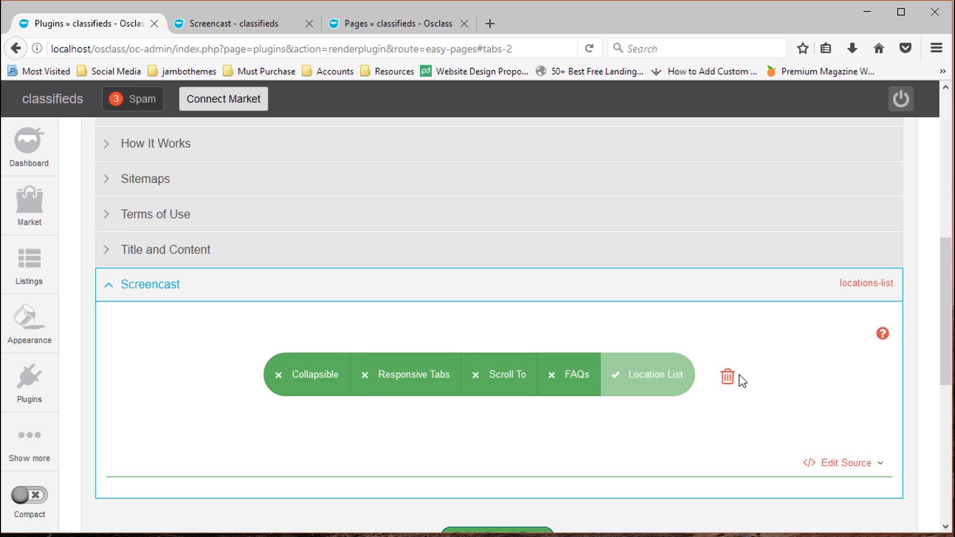
- Set the Popular searches page's layout to Collapsible in Easy Pages and save the changes
left_click_drag(948, 319, 934, 190)
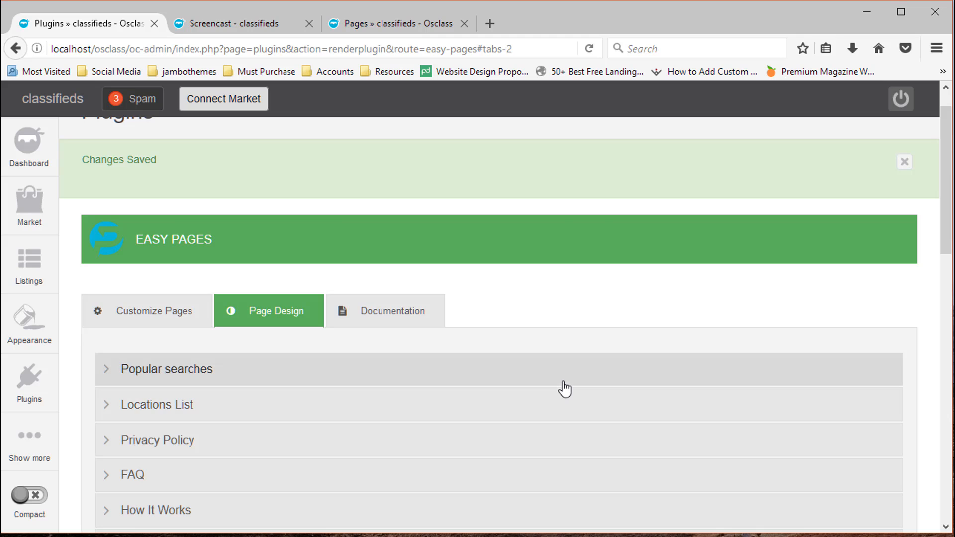
left_click(563, 378)
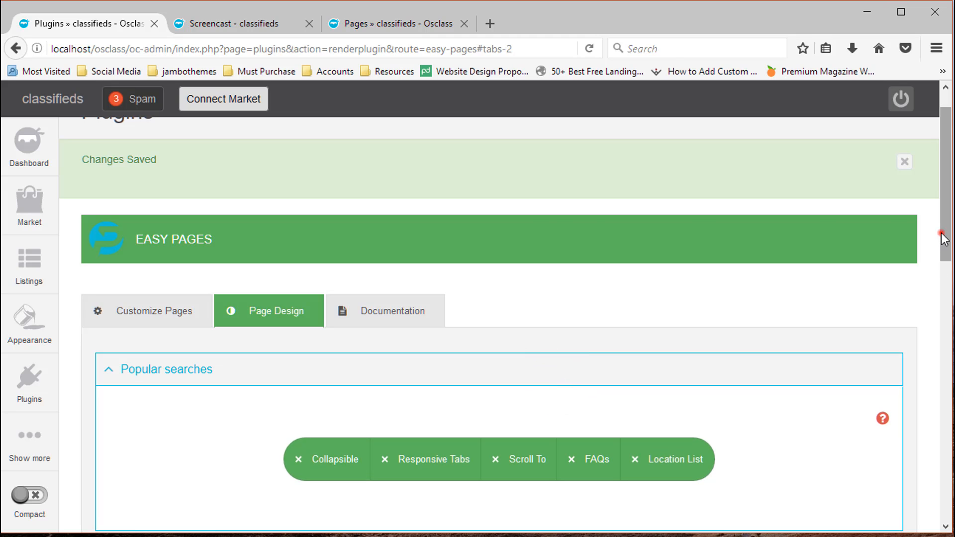
left_click_drag(939, 232, 948, 284)
left_click(324, 357)
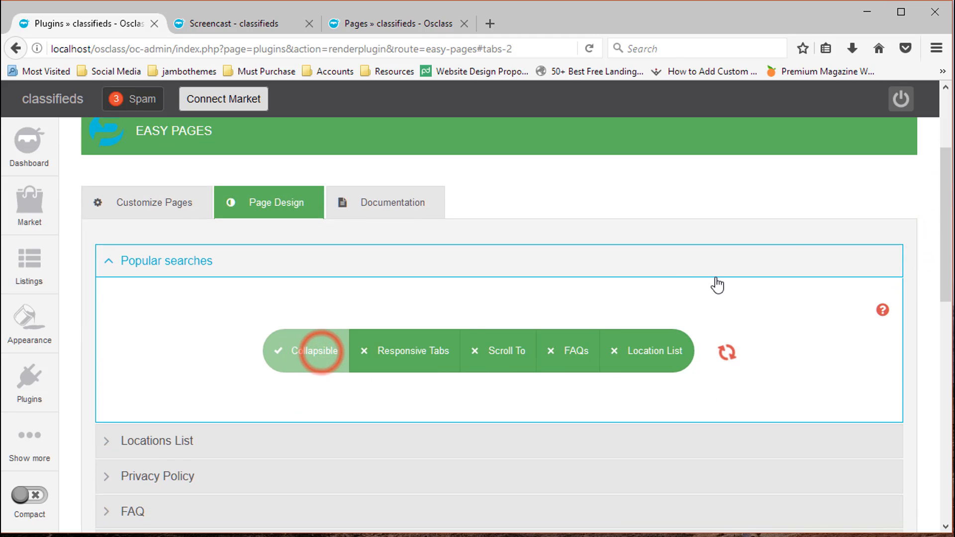
scroll(938, 231, "down", 8)
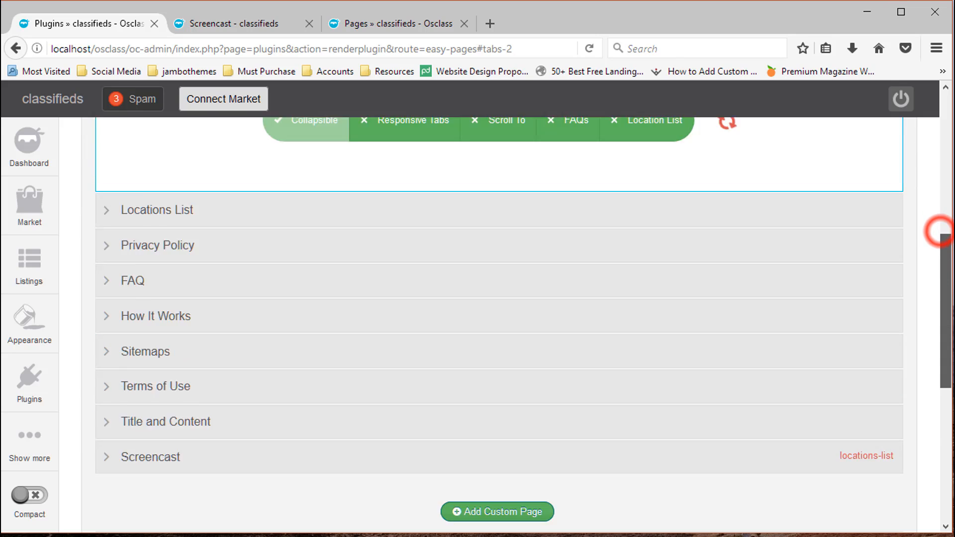
left_click(636, 373)
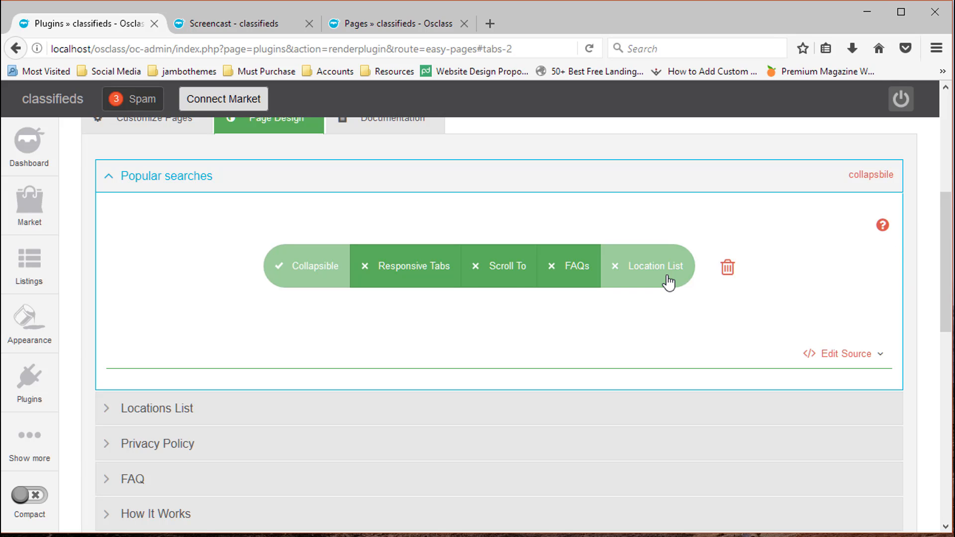
- Show the help for Popular searches, open its page preview and expand Section Two, Section Three and Section Four
left_click(884, 227)
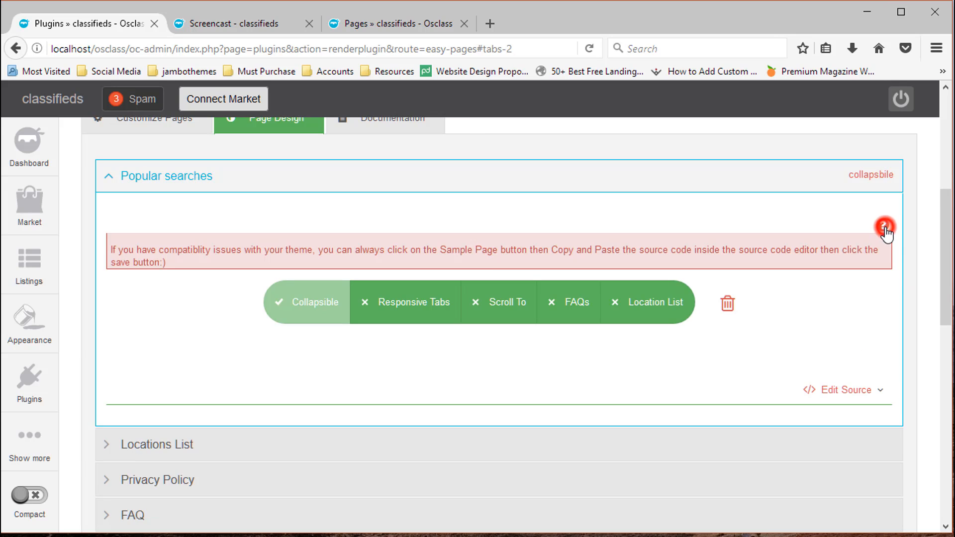
left_click(170, 296)
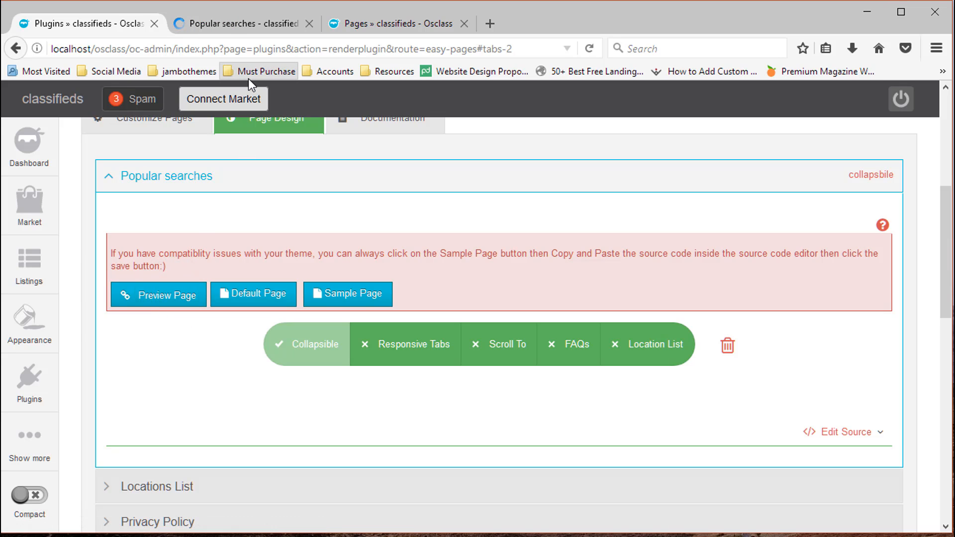
left_click(225, 29)
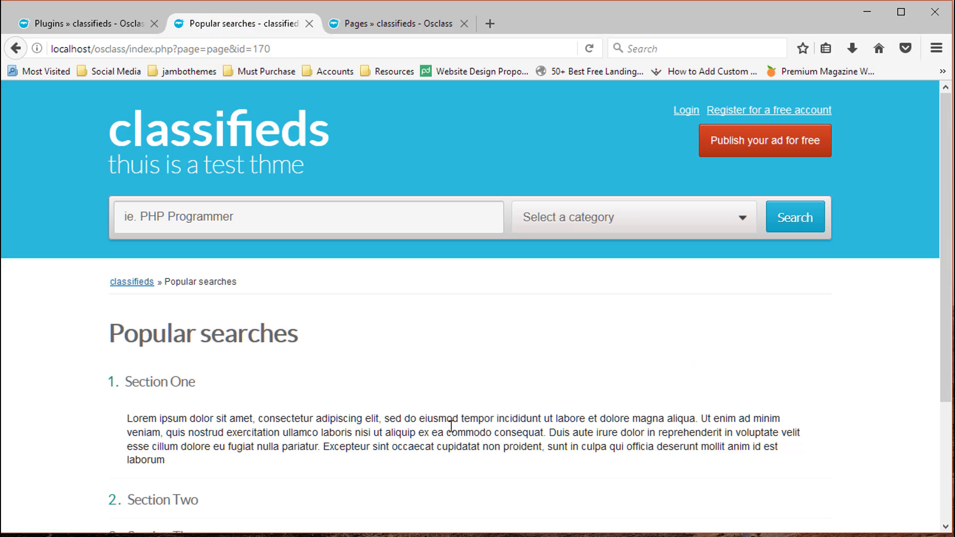
left_click_drag(944, 272, 945, 338)
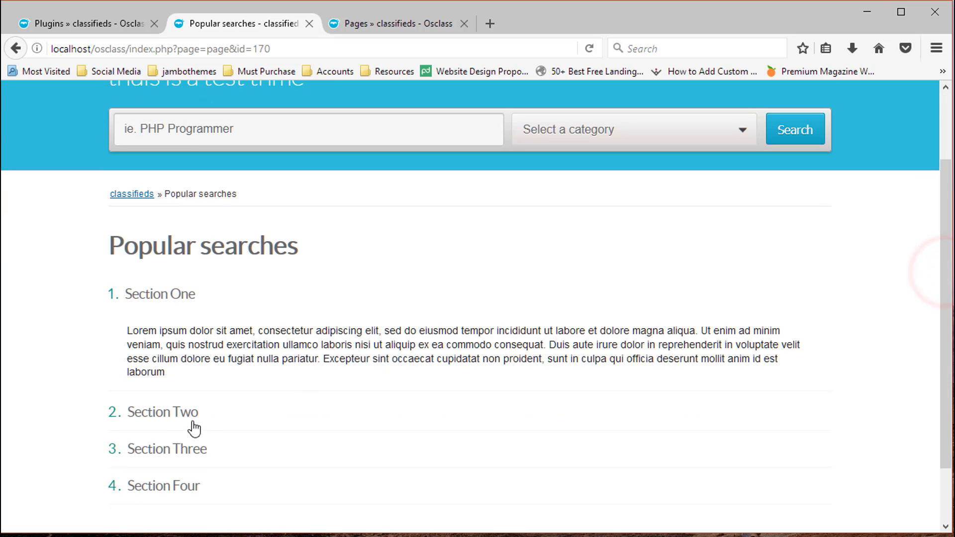
left_click(174, 416)
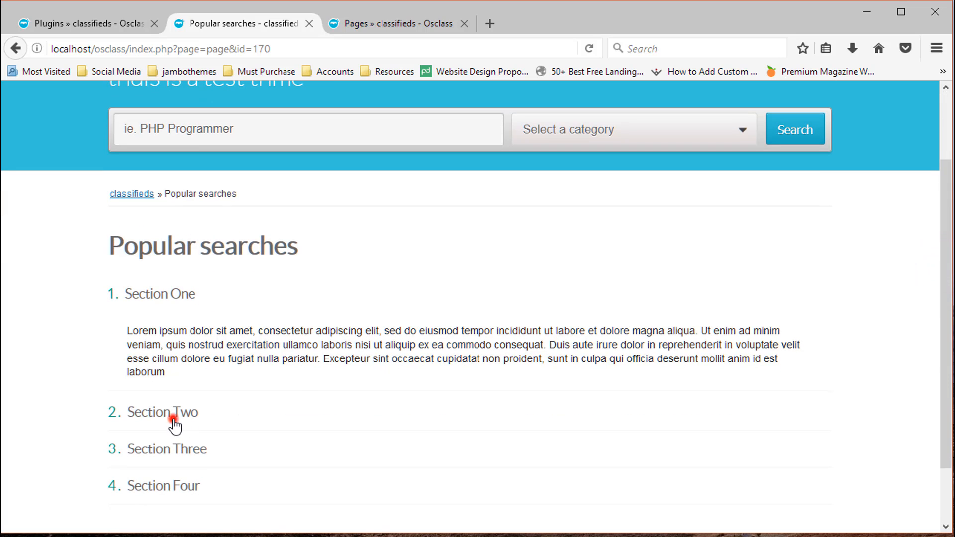
left_click(185, 452)
left_click(184, 483)
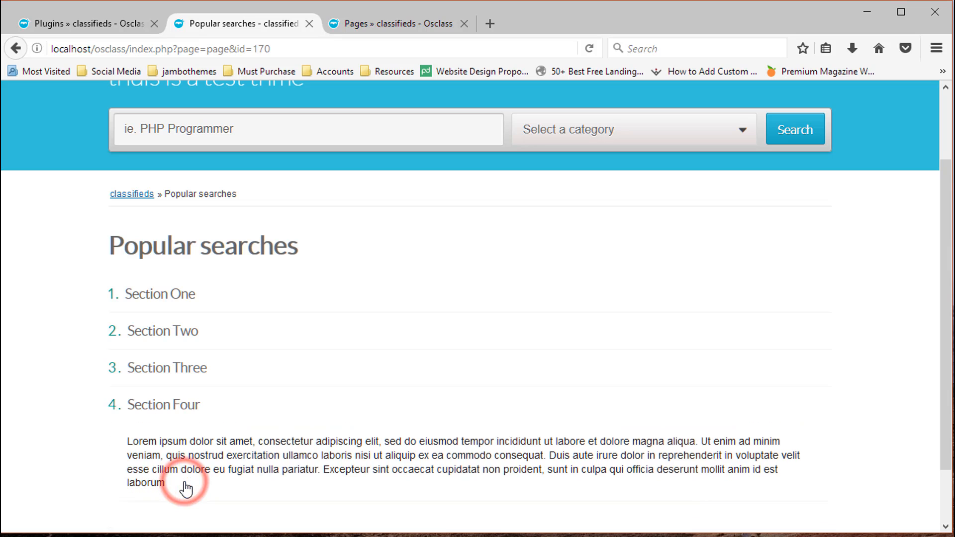
- Delete the Collapsible layout from the Popular searches page in Easy Pages
left_click(80, 23)
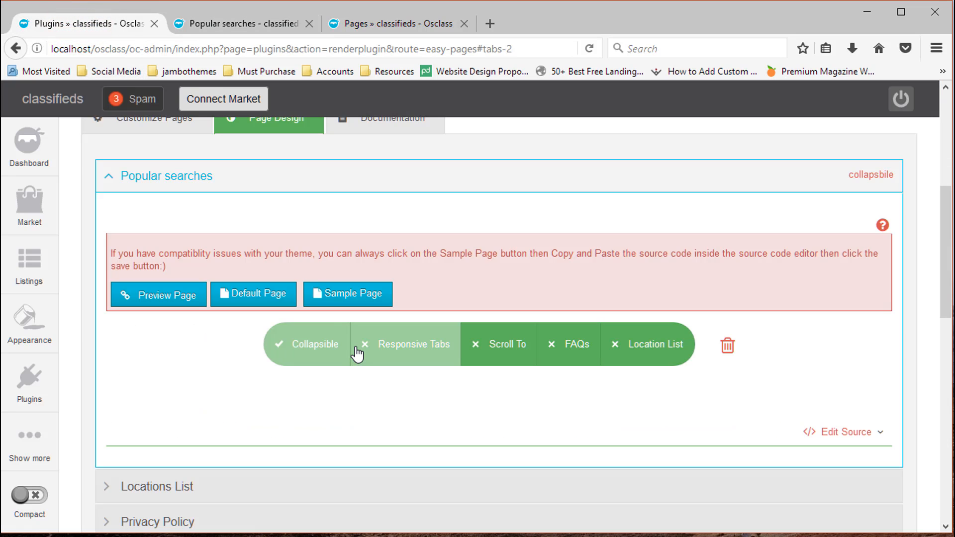
left_click(728, 352)
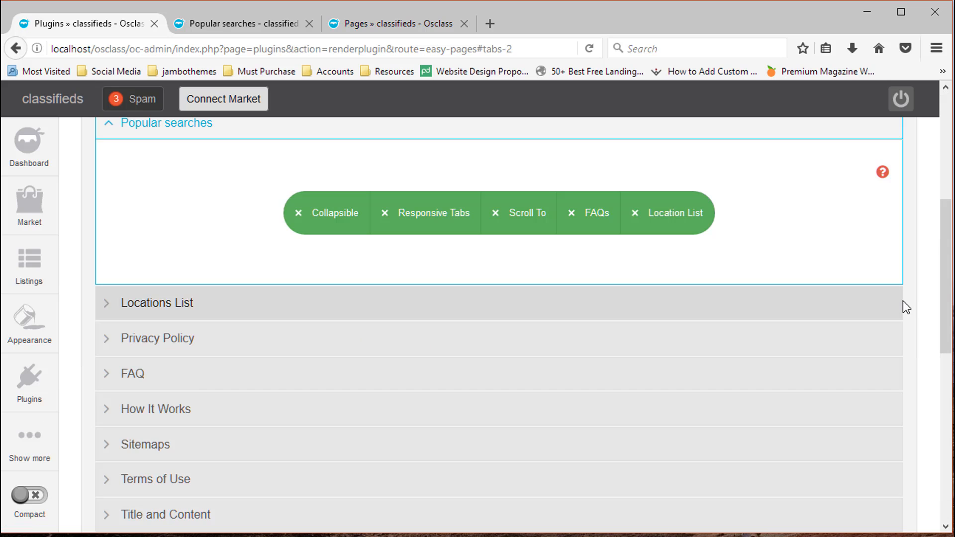
left_click_drag(945, 283, 938, 173)
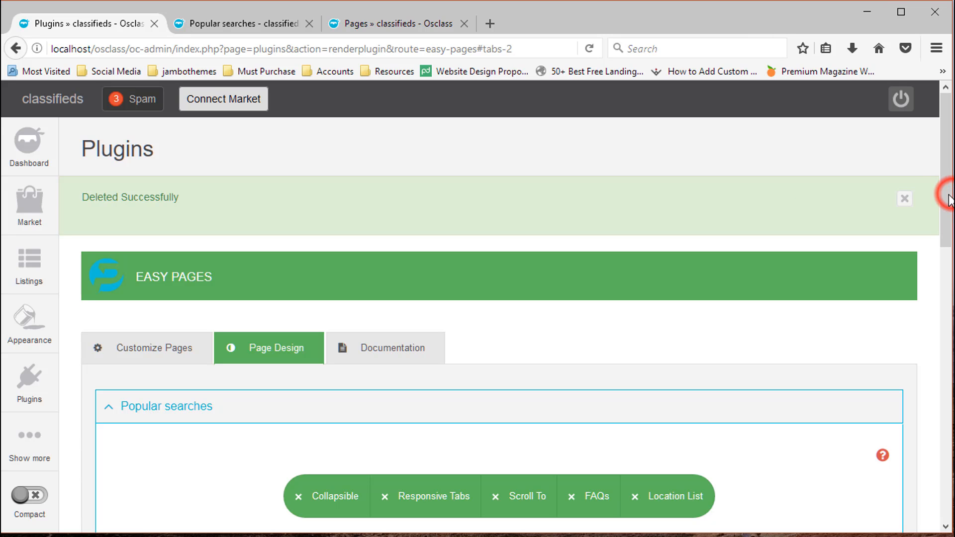
scroll(936, 194, "down", 4)
- Reload the Popular searches preview and examine the page's content without a layout, highlighting the text of all four sections
left_click(232, 30)
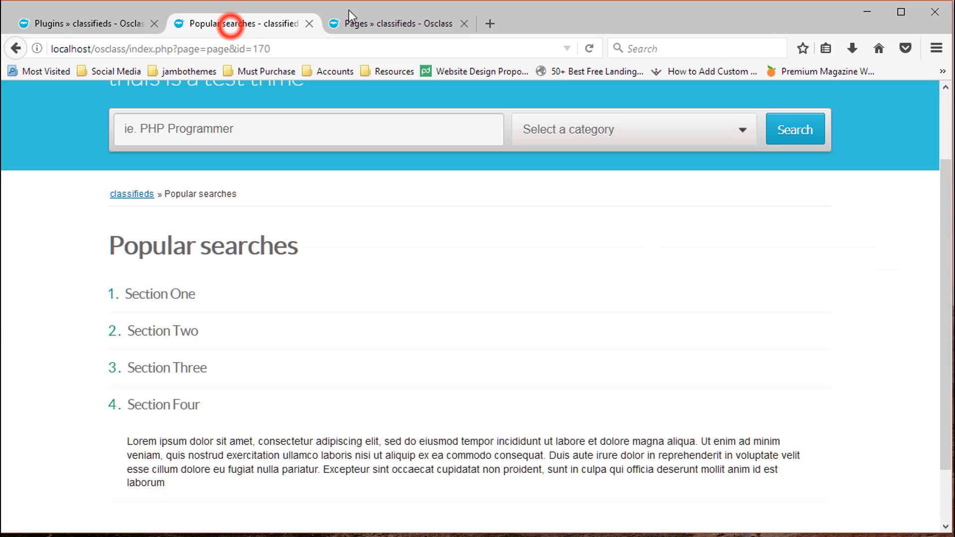
left_click(589, 48)
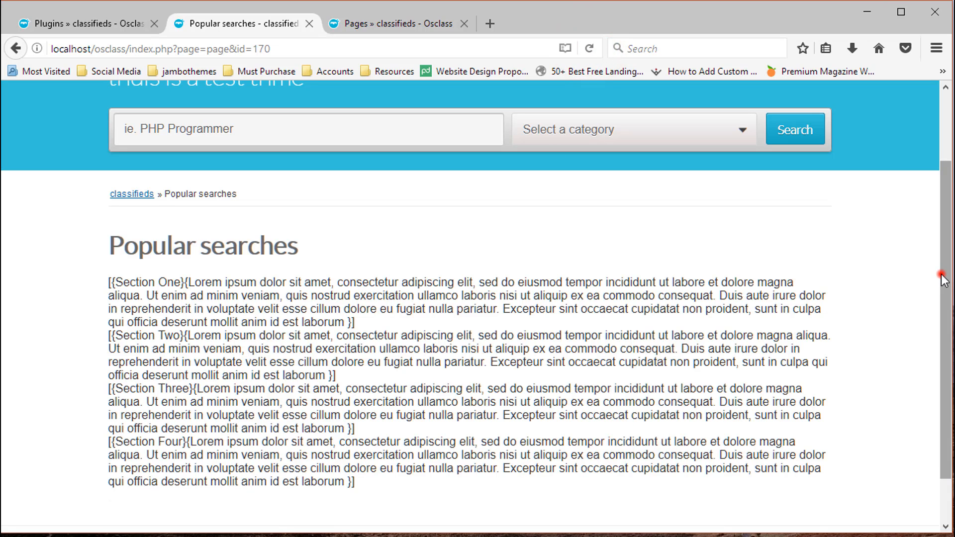
left_click_drag(940, 280, 940, 322)
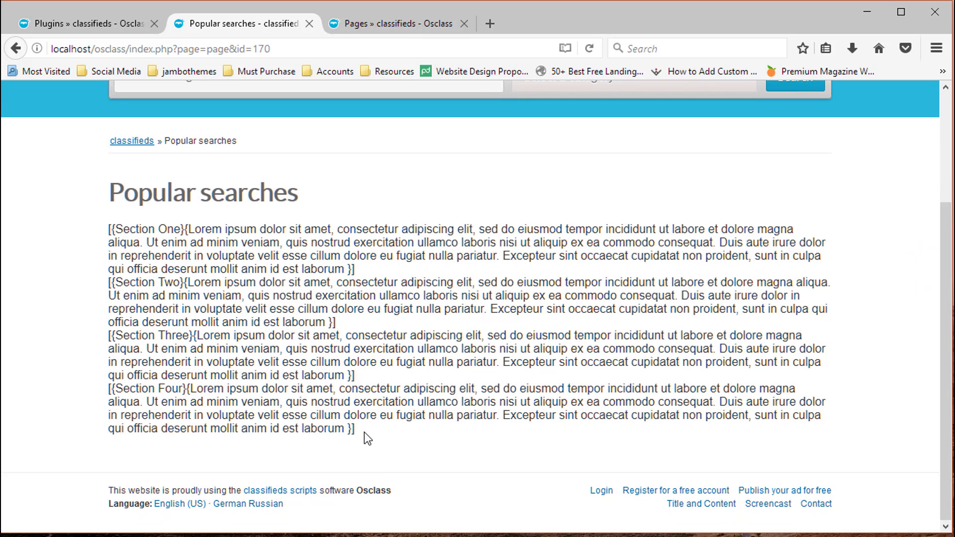
left_click_drag(364, 432, 90, 222)
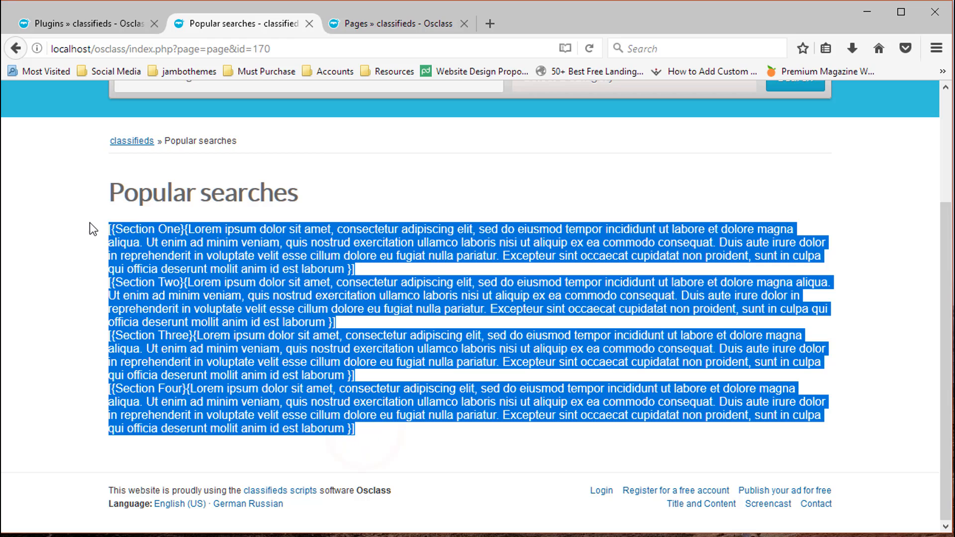
left_click(81, 25)
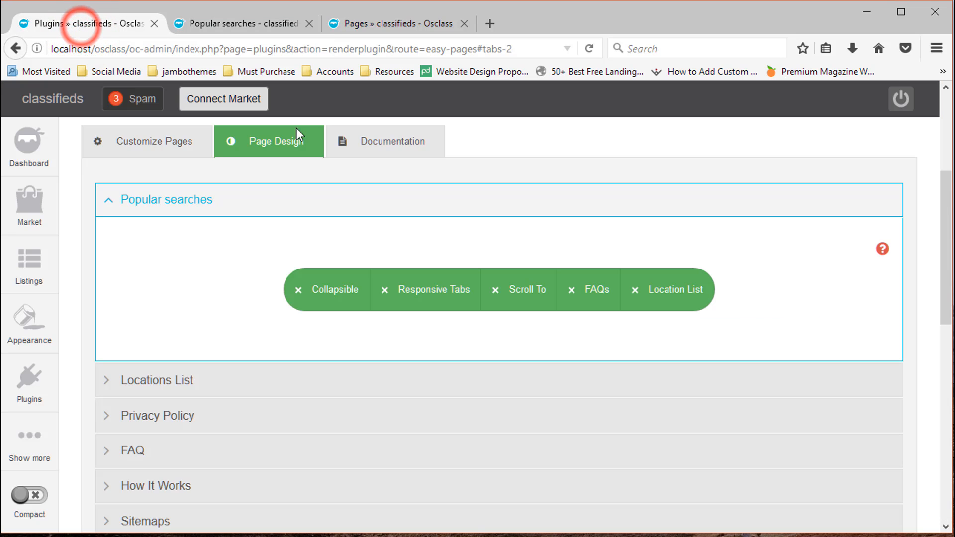
left_click(204, 27)
left_click(365, 435)
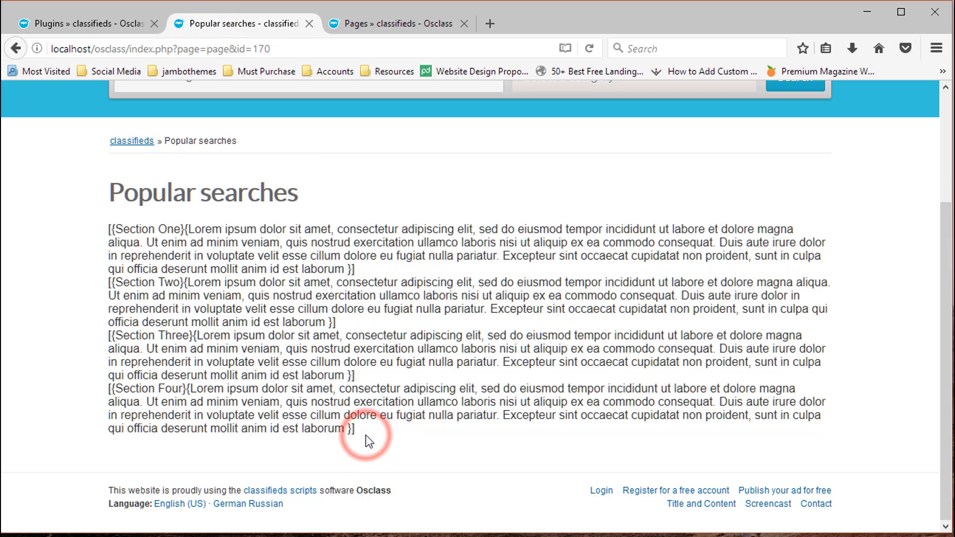
left_click_drag(357, 431, 77, 234)
left_click(122, 235)
left_click(77, 234)
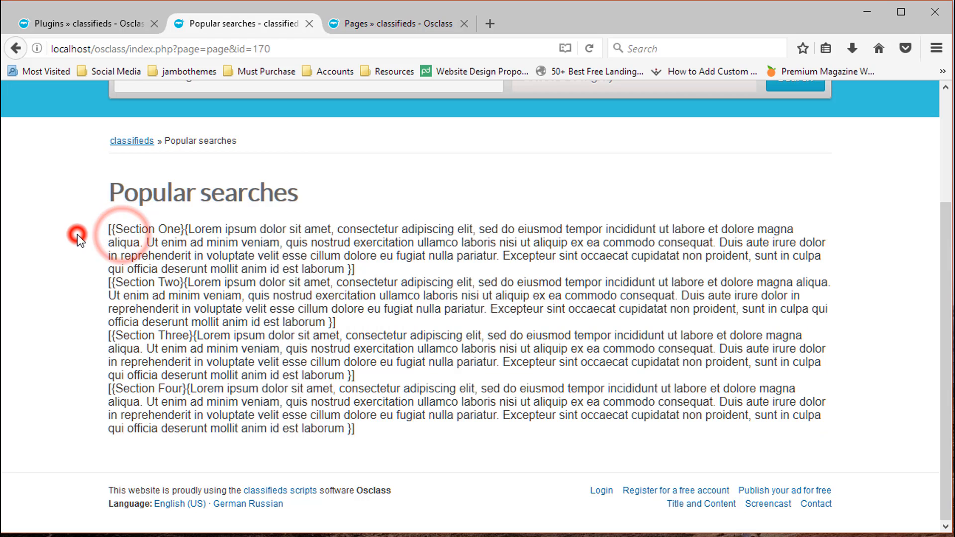
- Return to Easy Pages, look over the page design list and expand the Screencast page's layout settings
left_click(102, 24)
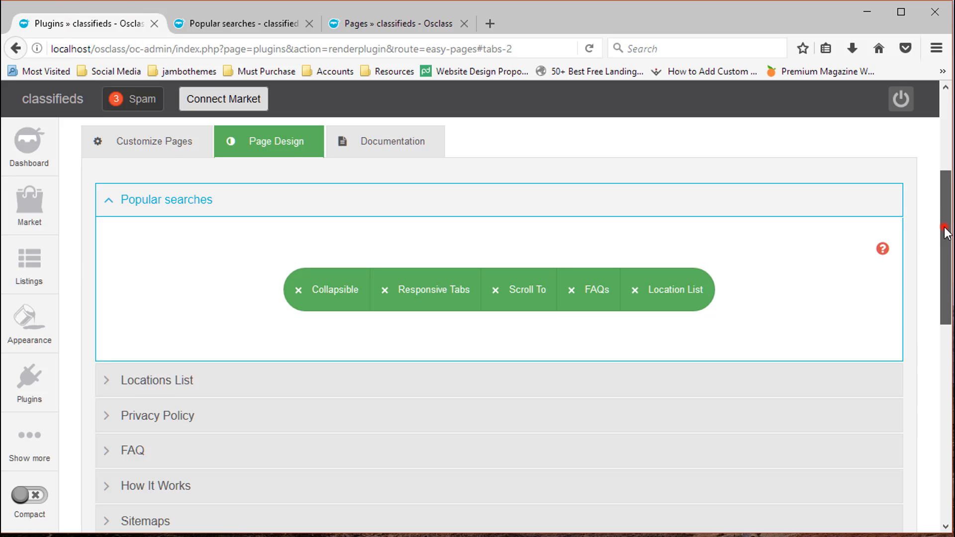
left_click_drag(946, 238, 949, 167)
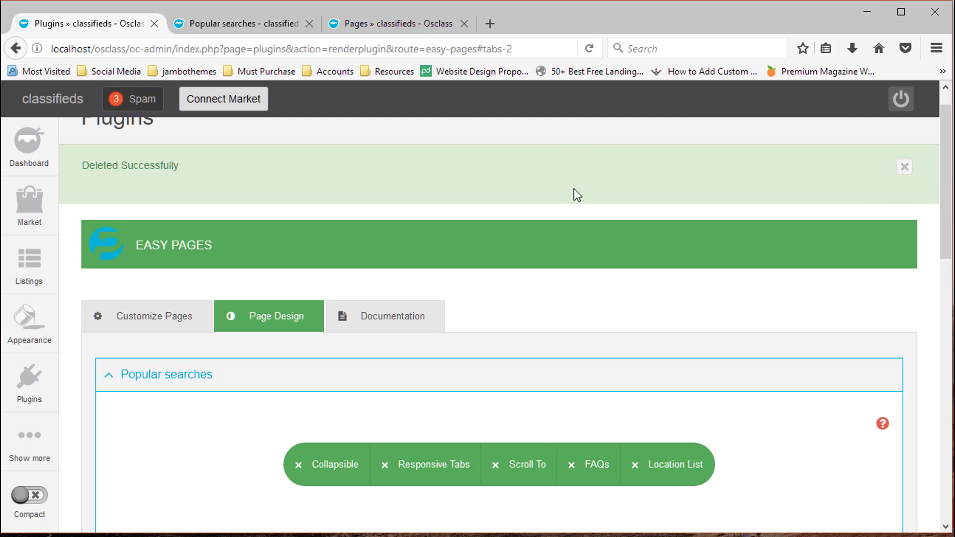
scroll(938, 199, "down", 8)
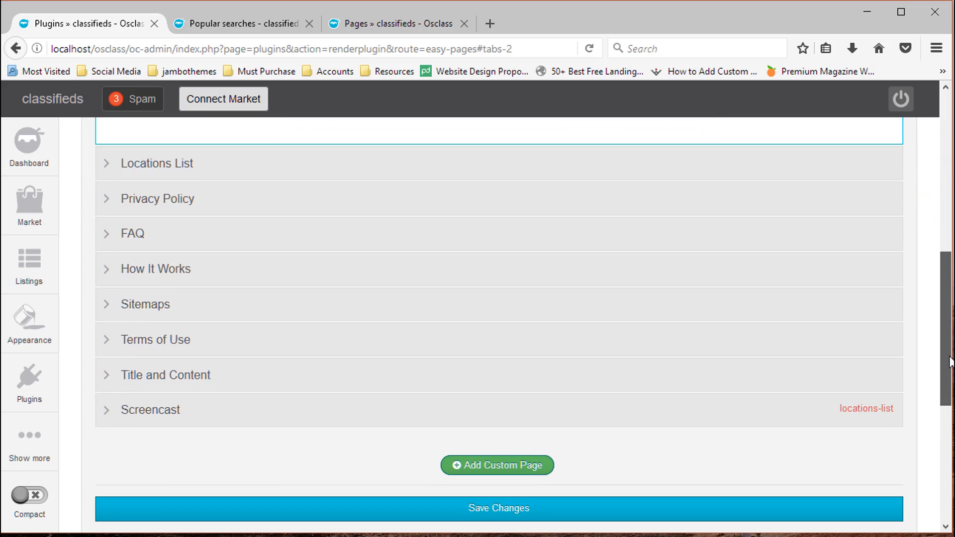
left_click(813, 363)
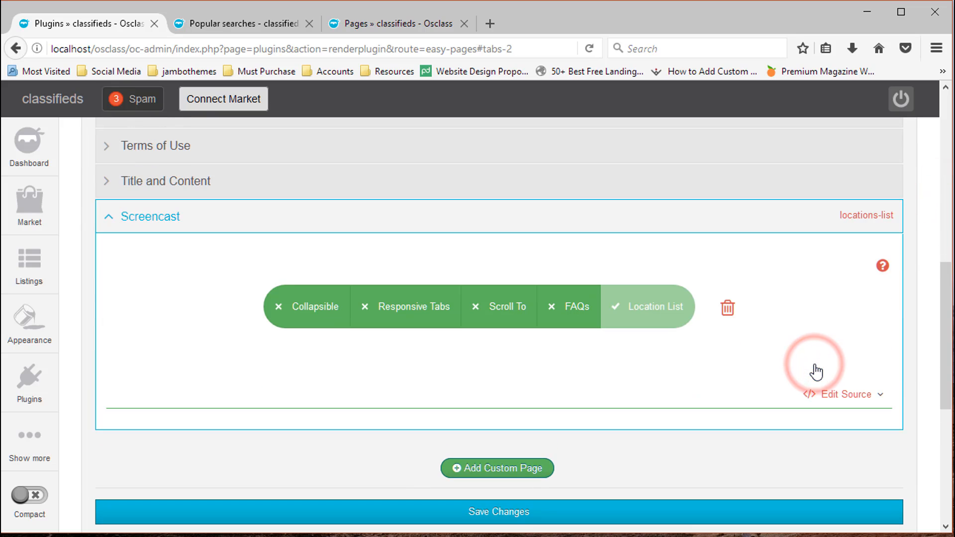
- Open the Customize Pages settings and examine the color, uninstall and automatic page generation options and the code editor
left_click(942, 360)
left_click_drag(943, 360, 922, 187)
left_click(171, 352)
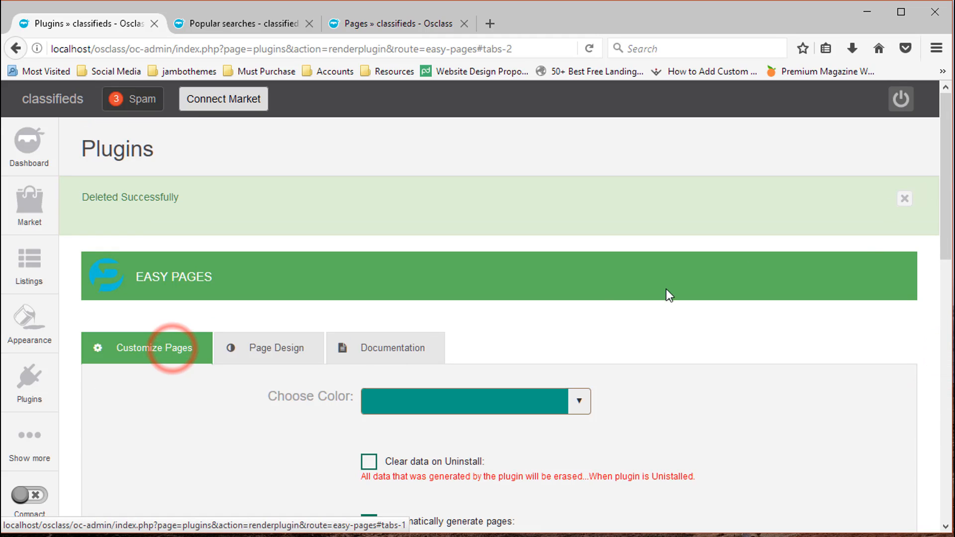
scroll(948, 228, "down", 5)
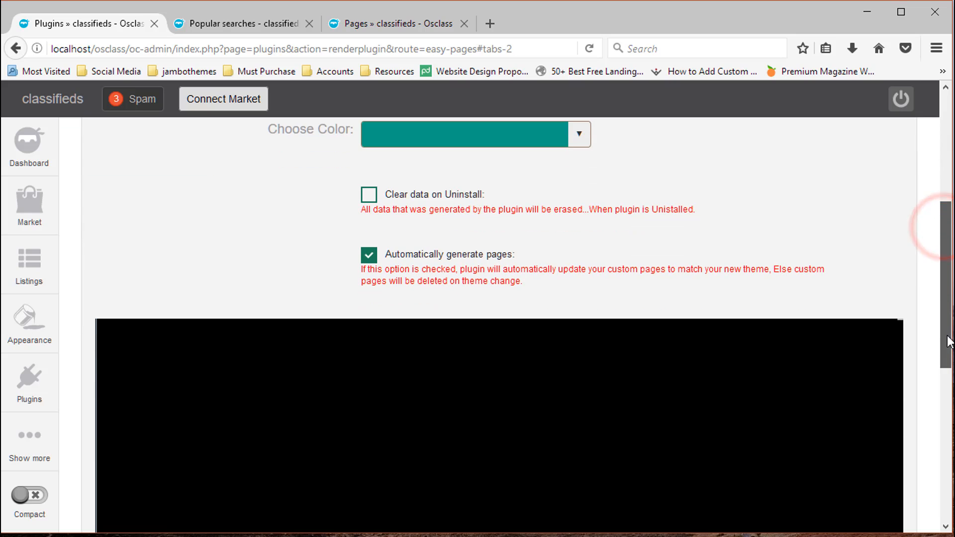
left_click(574, 404)
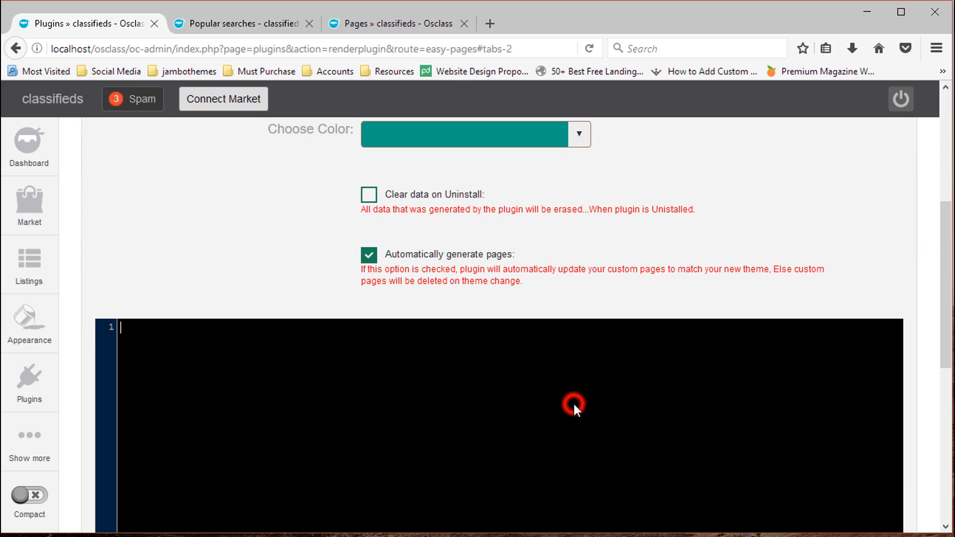
left_click(945, 322)
left_click_drag(945, 323, 945, 340)
left_click(560, 360)
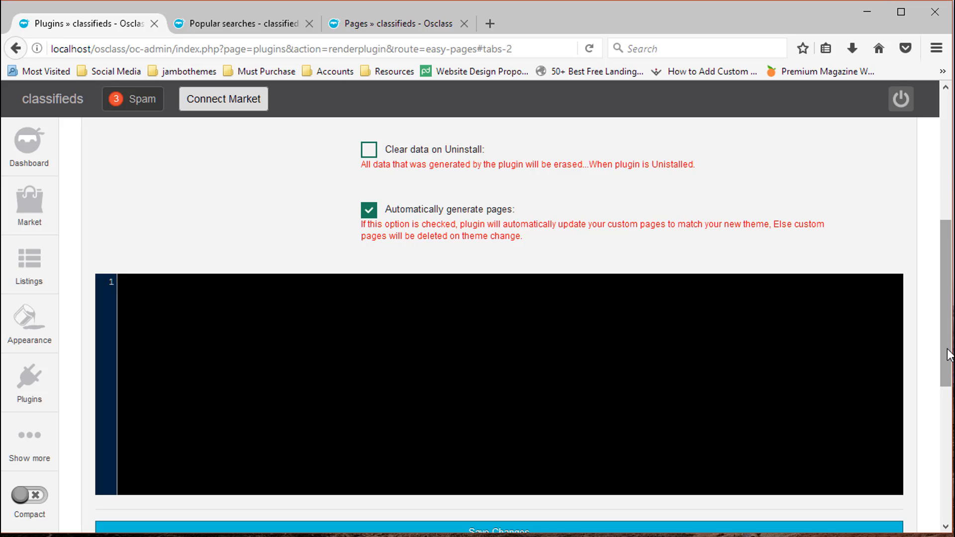
left_click_drag(947, 350, 950, 368)
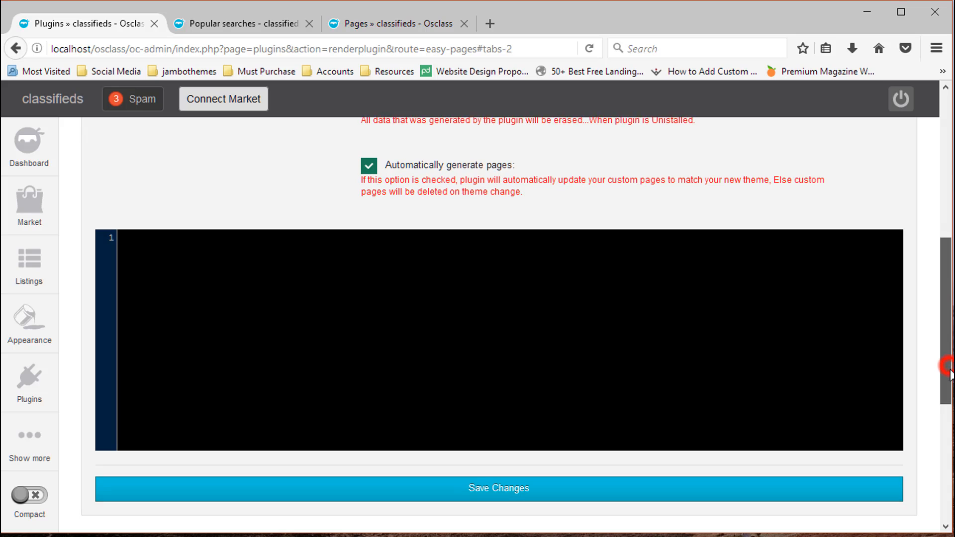
left_click_drag(945, 366, 951, 386)
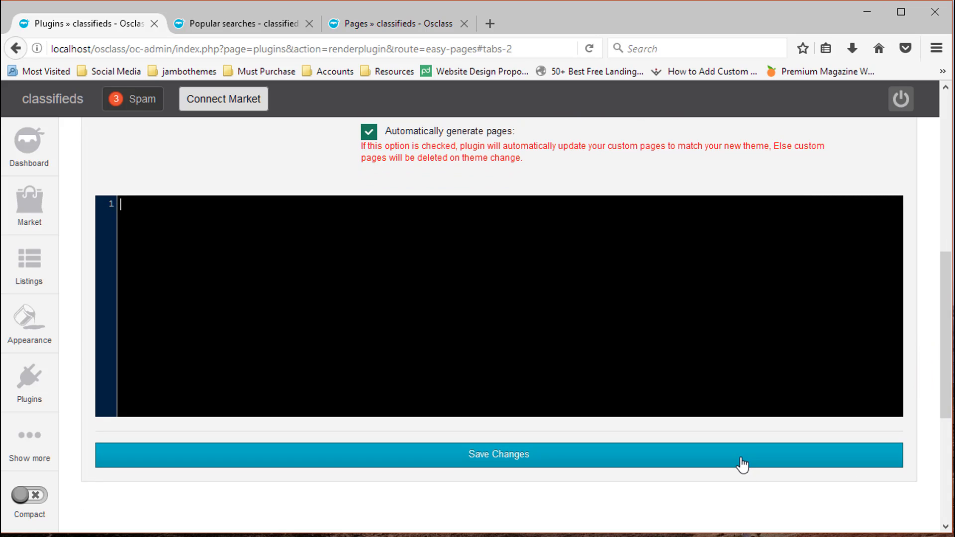